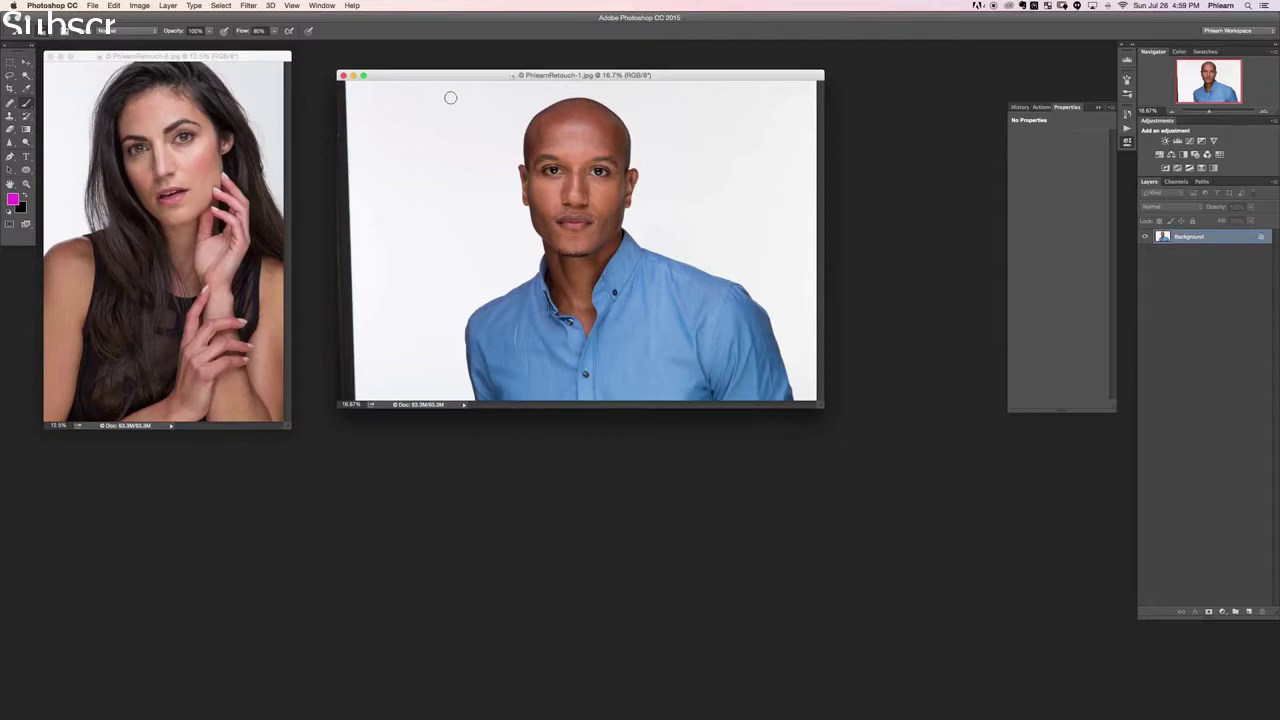
# - Show the male portrait full screen, add a blank layer above the background, and choose the Healing Brush tool
pyautogui.moveTo(469, 75); pyautogui.dragTo(466, 82)
pyautogui.press('f')
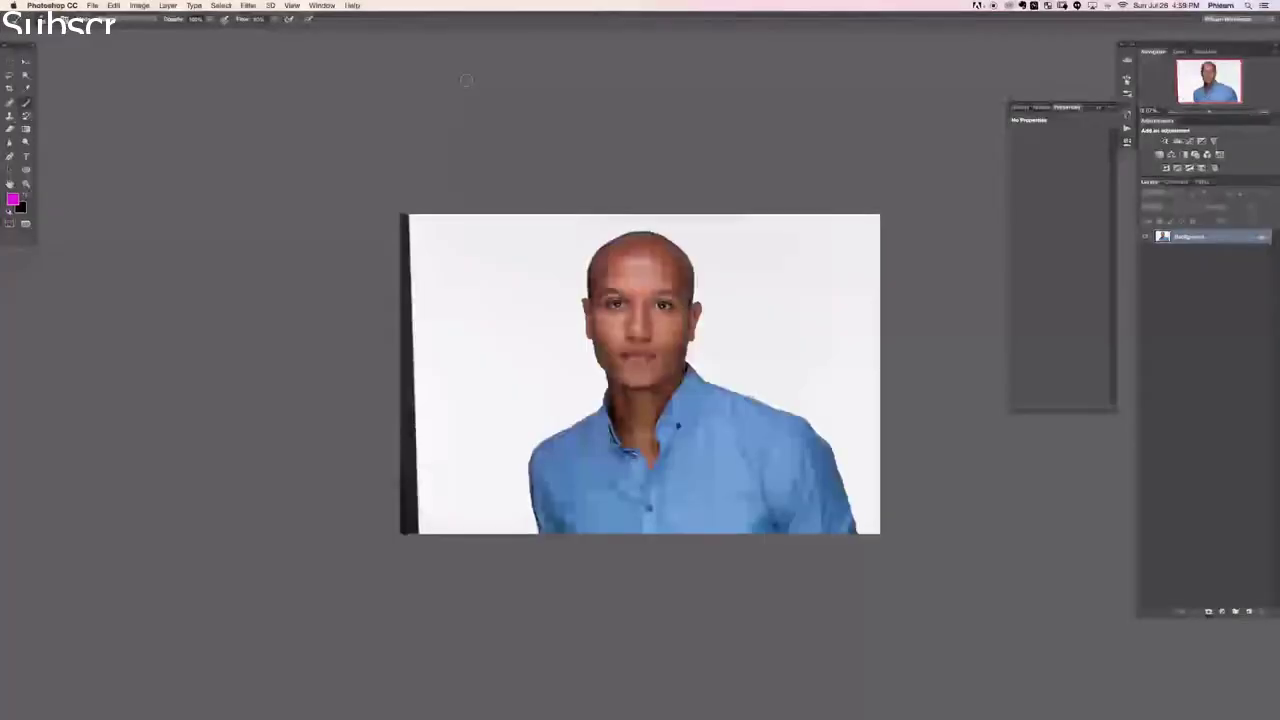
pyautogui.press('super+equal')
pyautogui.press('super+equal')
pyautogui.press('super+equal')
pyautogui.press('super+equal')
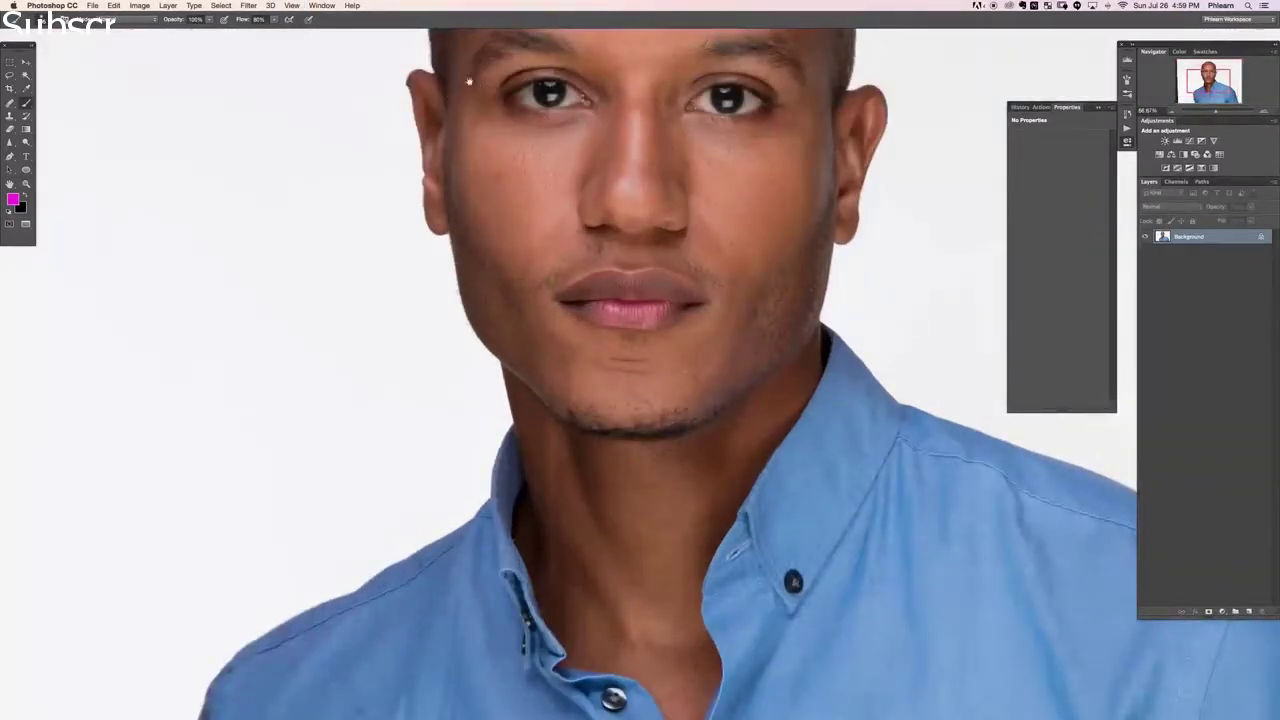
pyautogui.moveTo(688, 172); pyautogui.dragTo(528, 380)
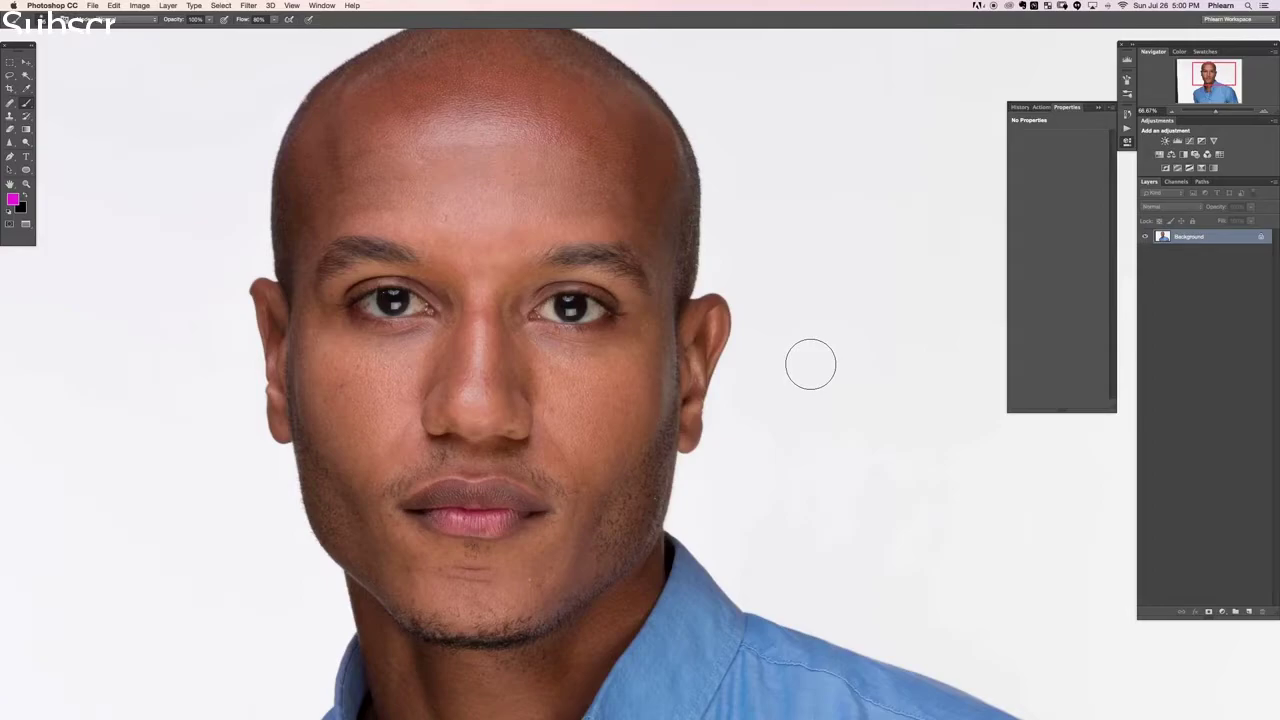
pyautogui.press('super+alt+shift+n')
pyautogui.press('j')
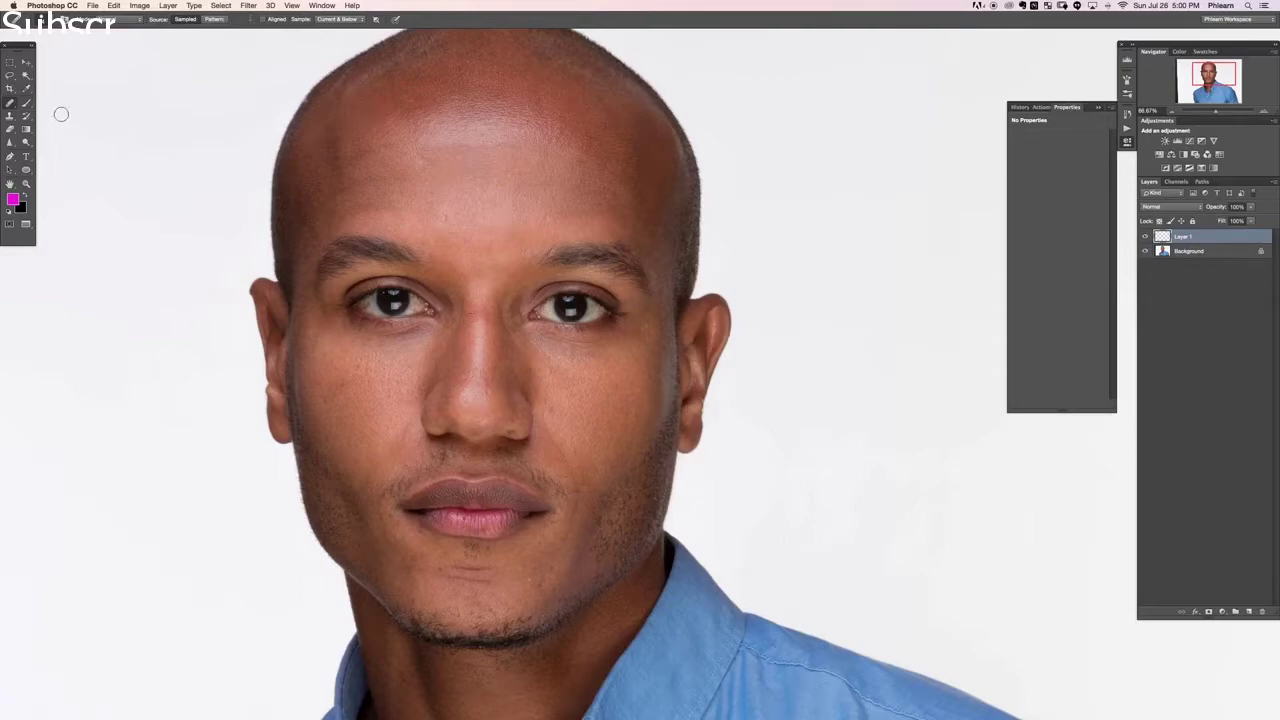
pyautogui.click(10, 103)
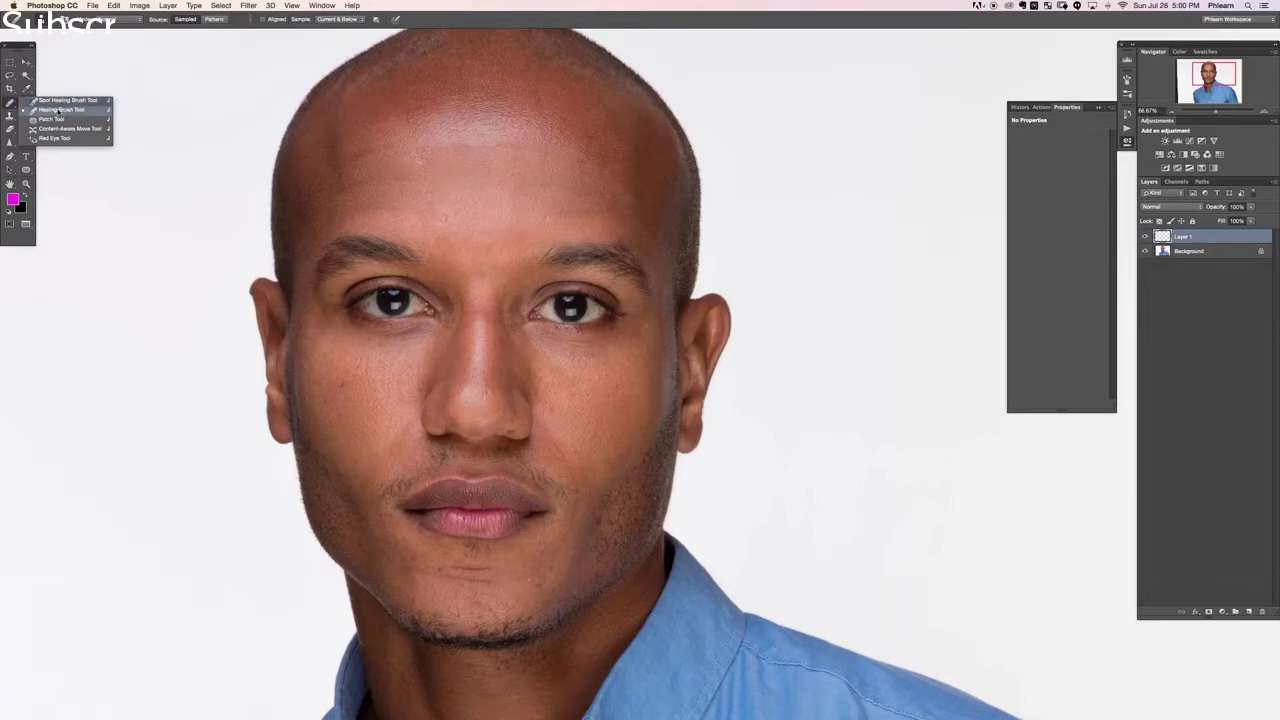
pyautogui.click(58, 112)
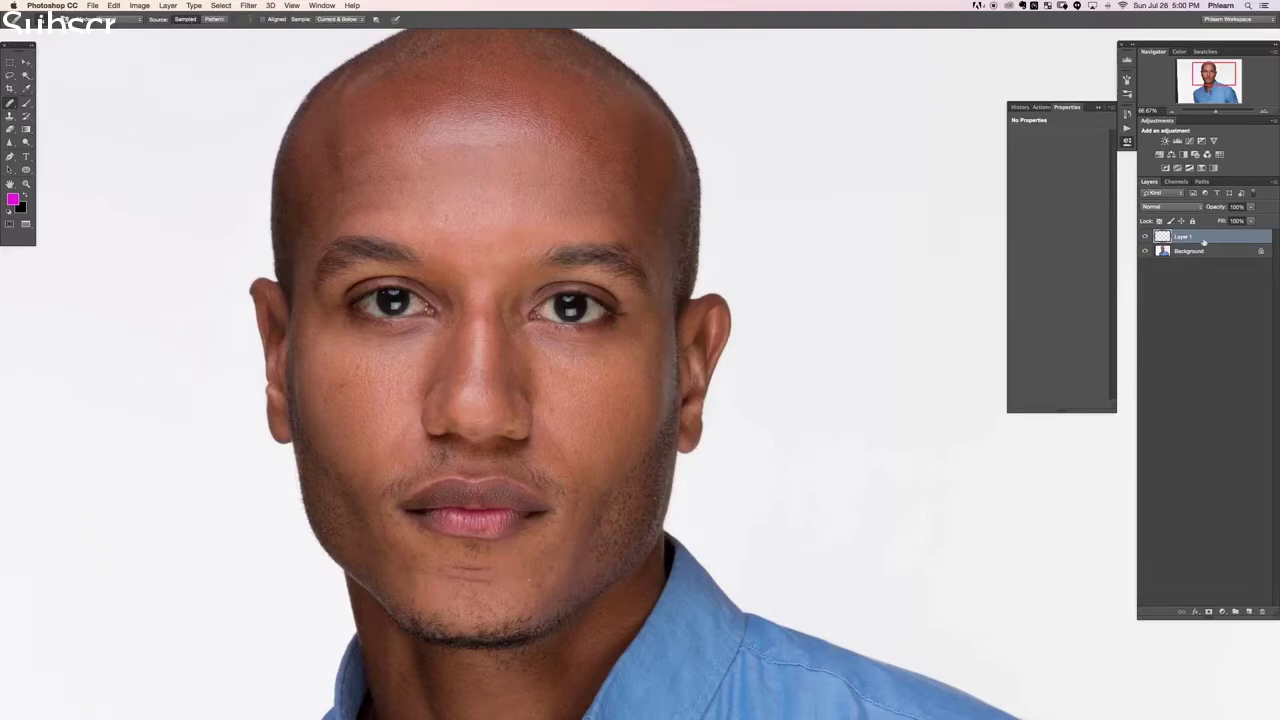
# - Sample clean skin on the forehead just above and between the eyebrows as the healing source
pyautogui.press('super+plus')
pyautogui.press('super+plus')
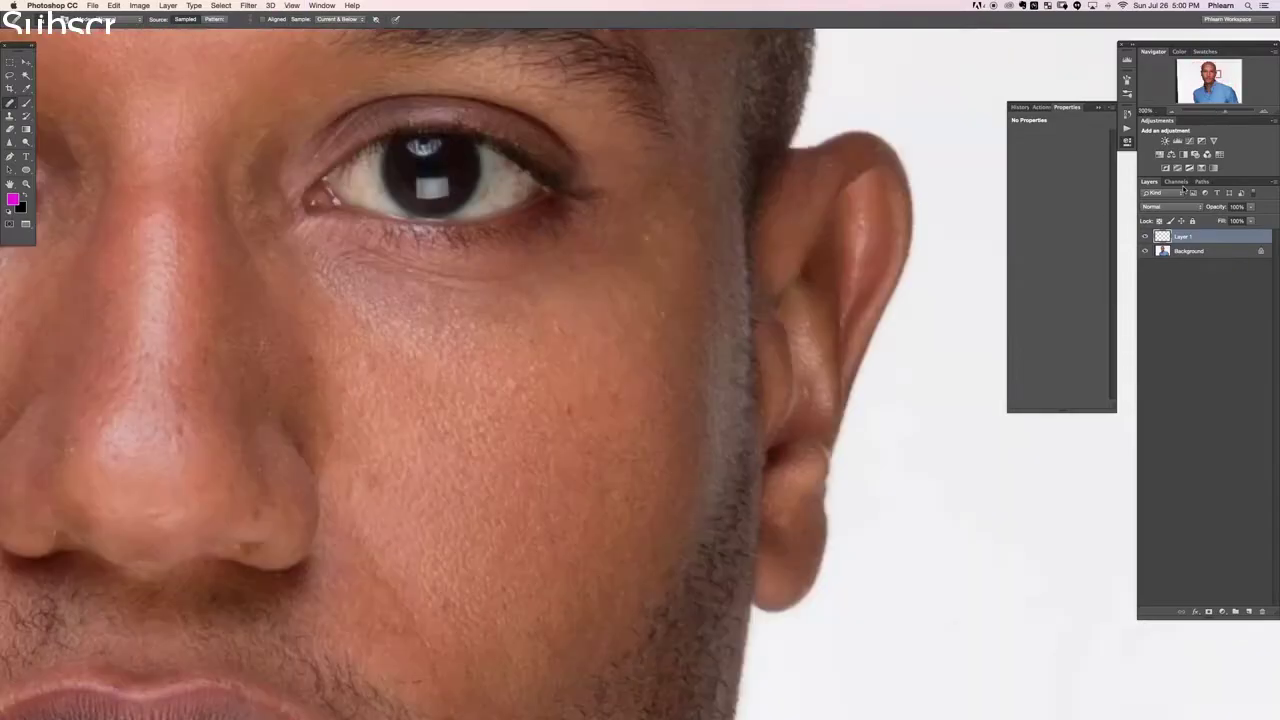
pyautogui.press('super+minus')
pyautogui.press('super+minus')
pyautogui.scroll(2, 325, 241)
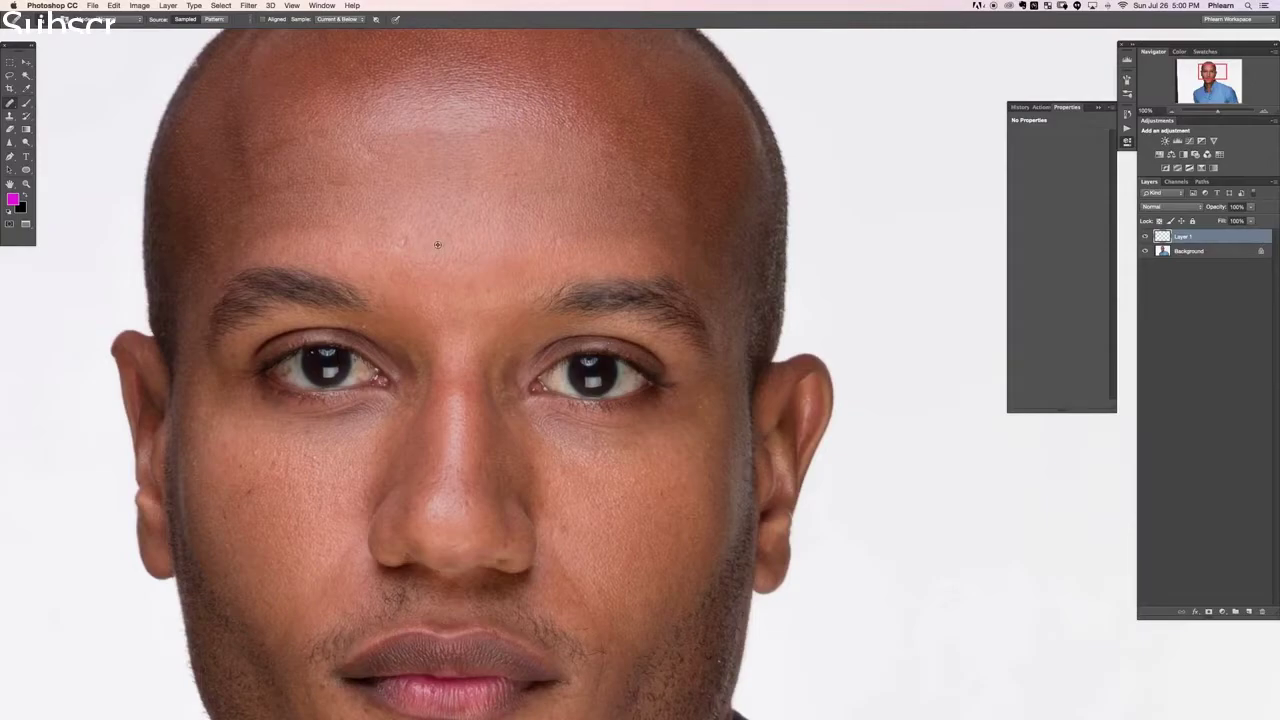
pyautogui.keyDown('alt'); pyautogui.click(436, 246); pyautogui.keyUp('alt')
pyautogui.press('super+plus')
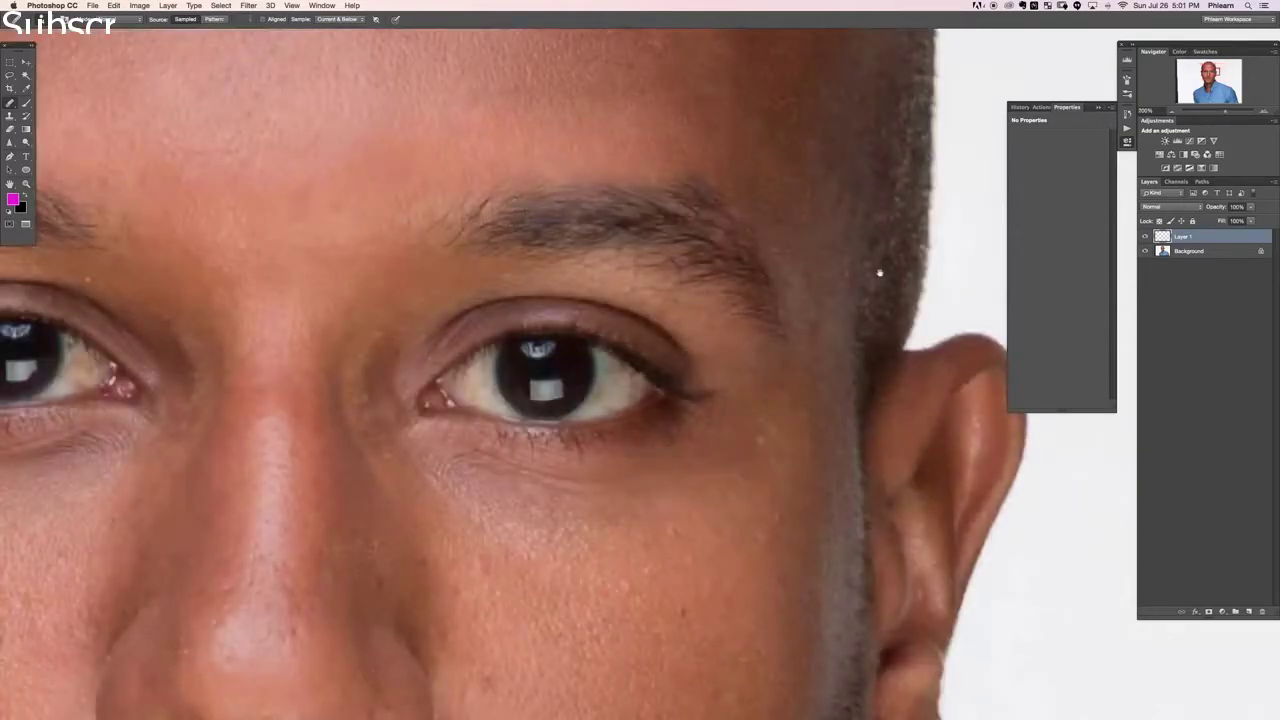
pyautogui.press('super+minus')
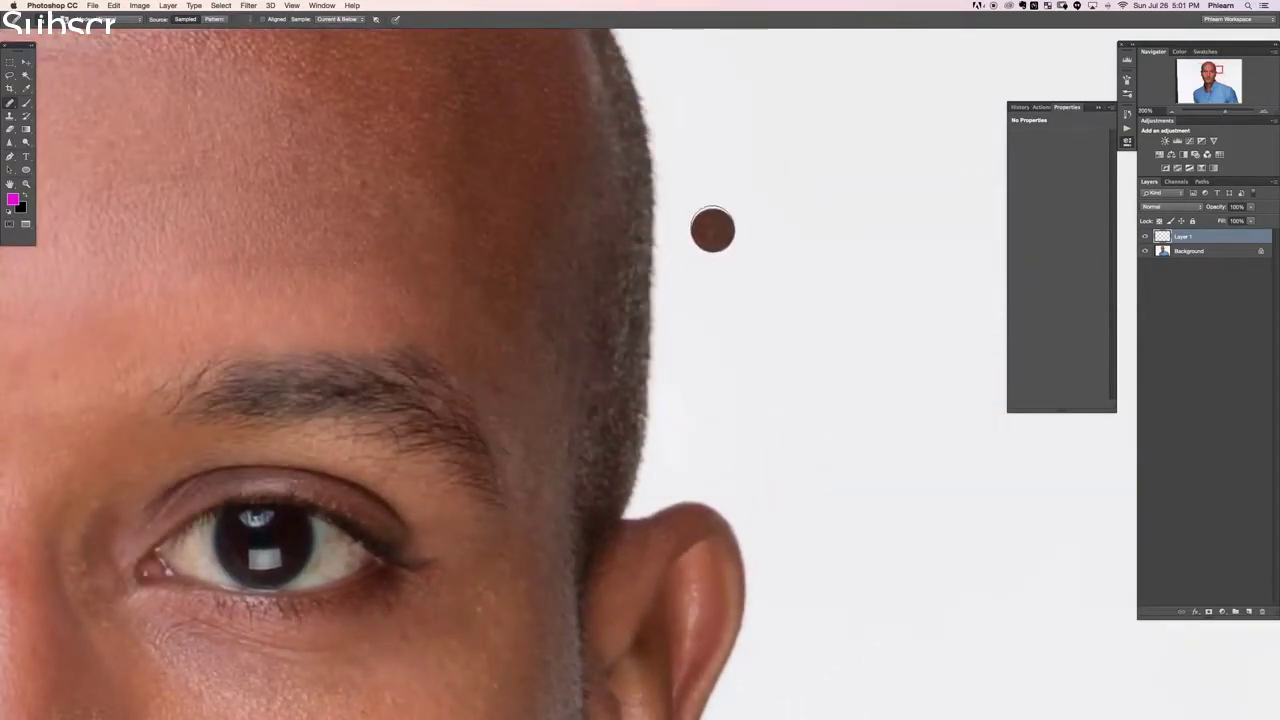
# - Show the Clone Source settings and toggle the Show Overlay option for the brush preview
pyautogui.click(322, 6)
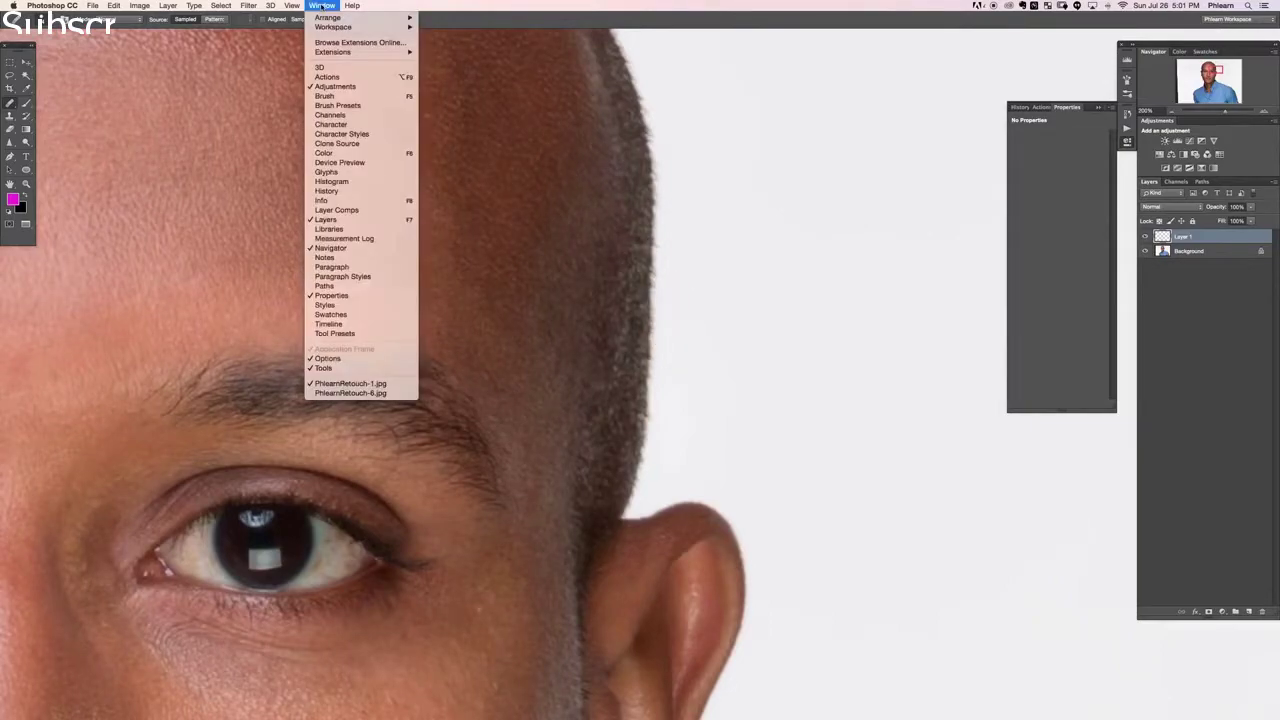
pyautogui.click(337, 143)
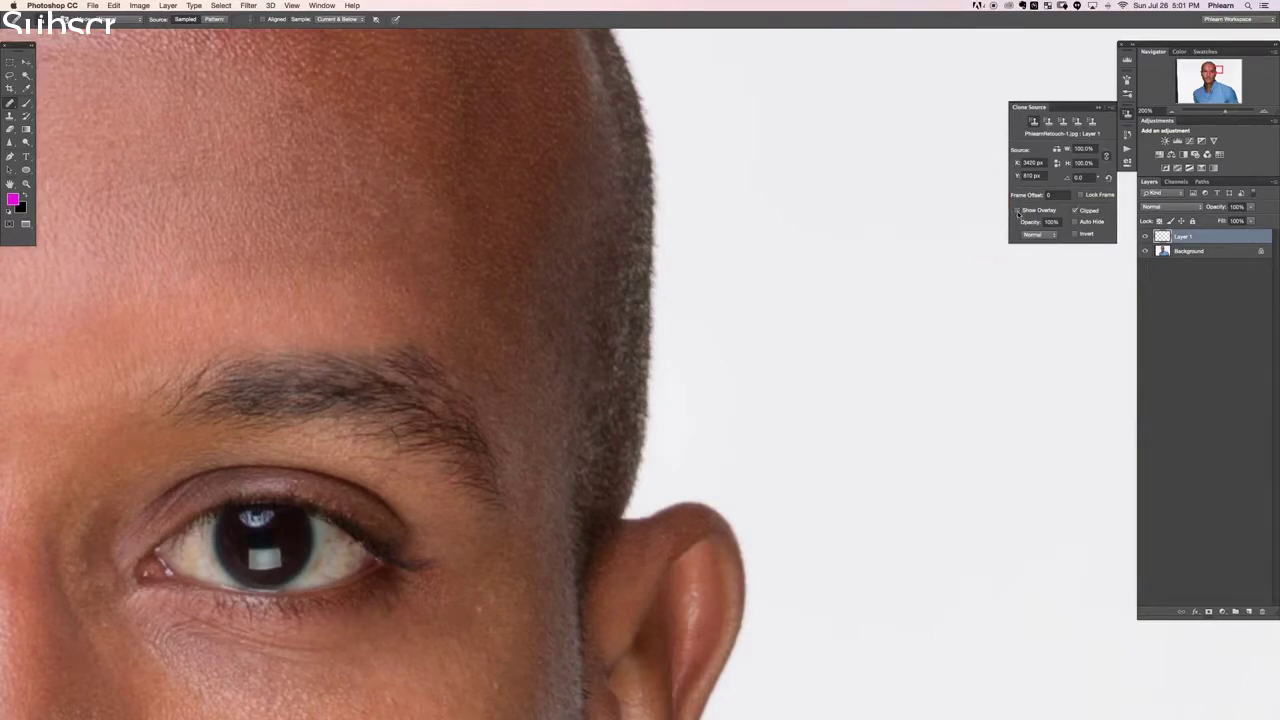
pyautogui.click(1018, 212)
pyautogui.click(1018, 212)
pyautogui.click(1018, 211)
pyautogui.click(1018, 211)
pyautogui.click(1127, 113)
# - Heal the small blemishes on the forehead above the image-left eyebrow using nearby sampled skin
pyautogui.moveTo(400, 400)
pyautogui.mouseDown()
pyautogui.moveTo(650, 486)
pyautogui.moveTo(773, 566)
pyautogui.mouseUp()
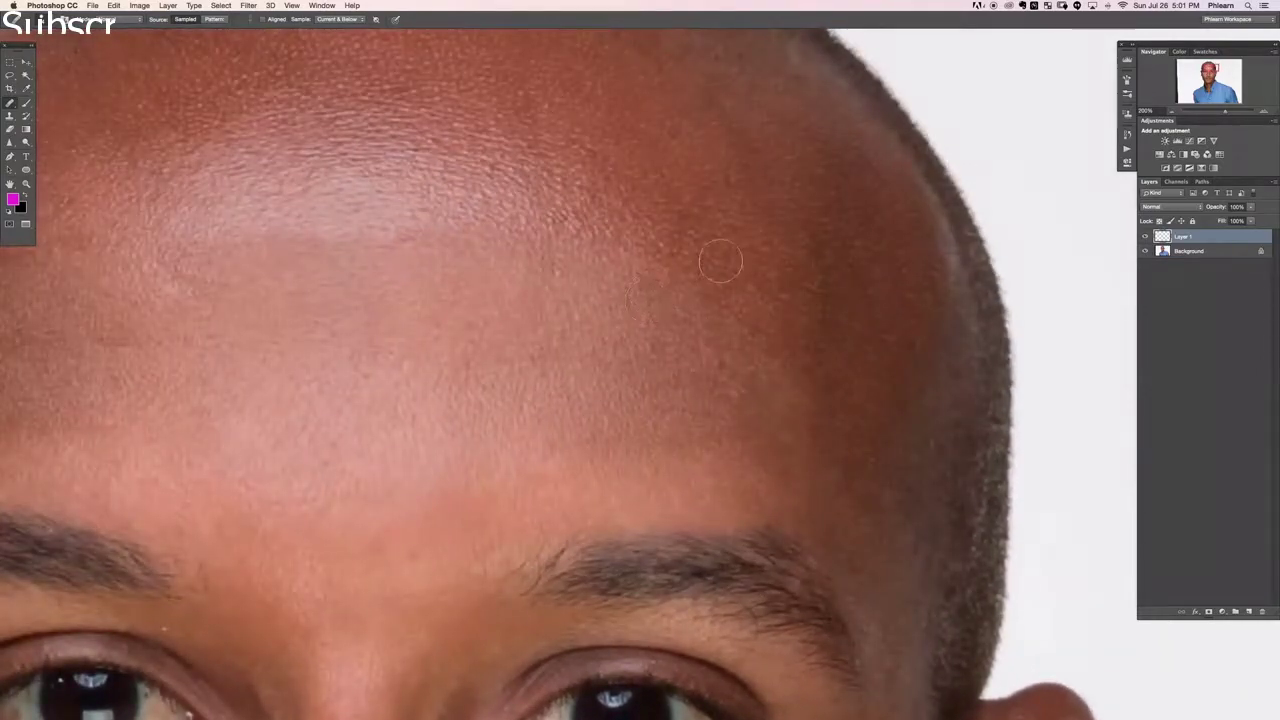
pyautogui.press('super+minus')
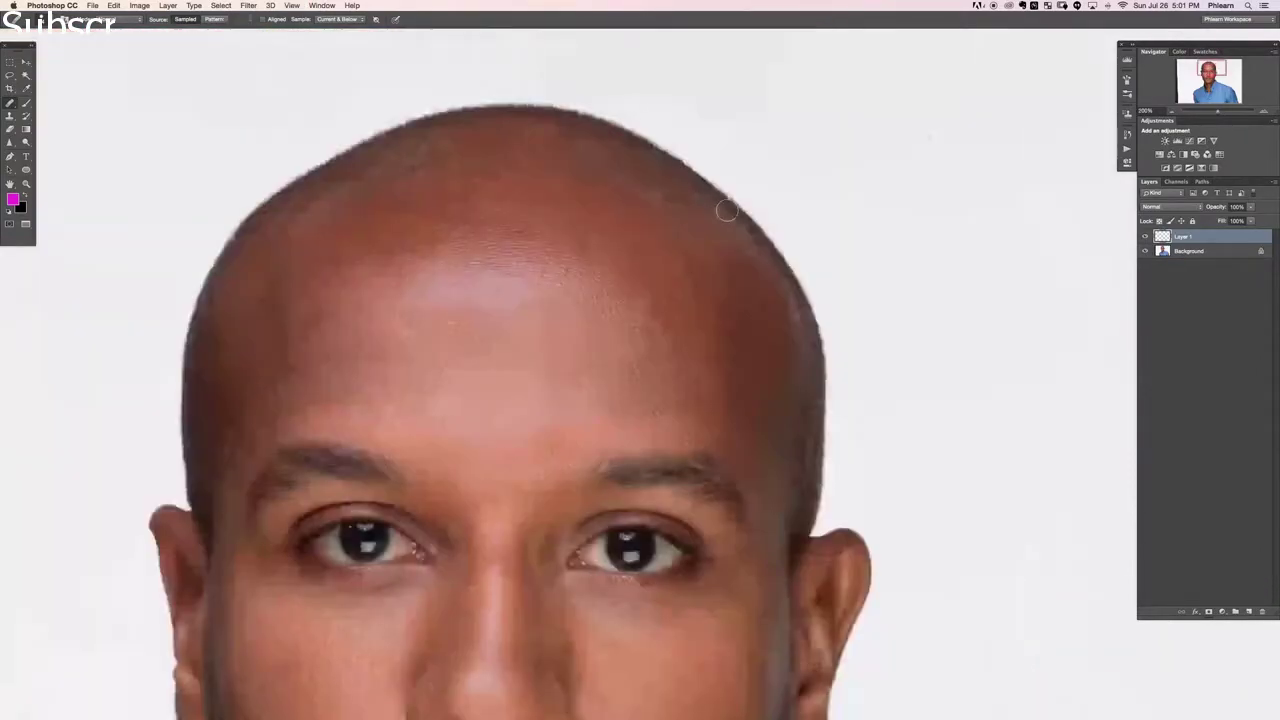
pyautogui.moveTo(480, 349); pyautogui.dragTo(551, 306)
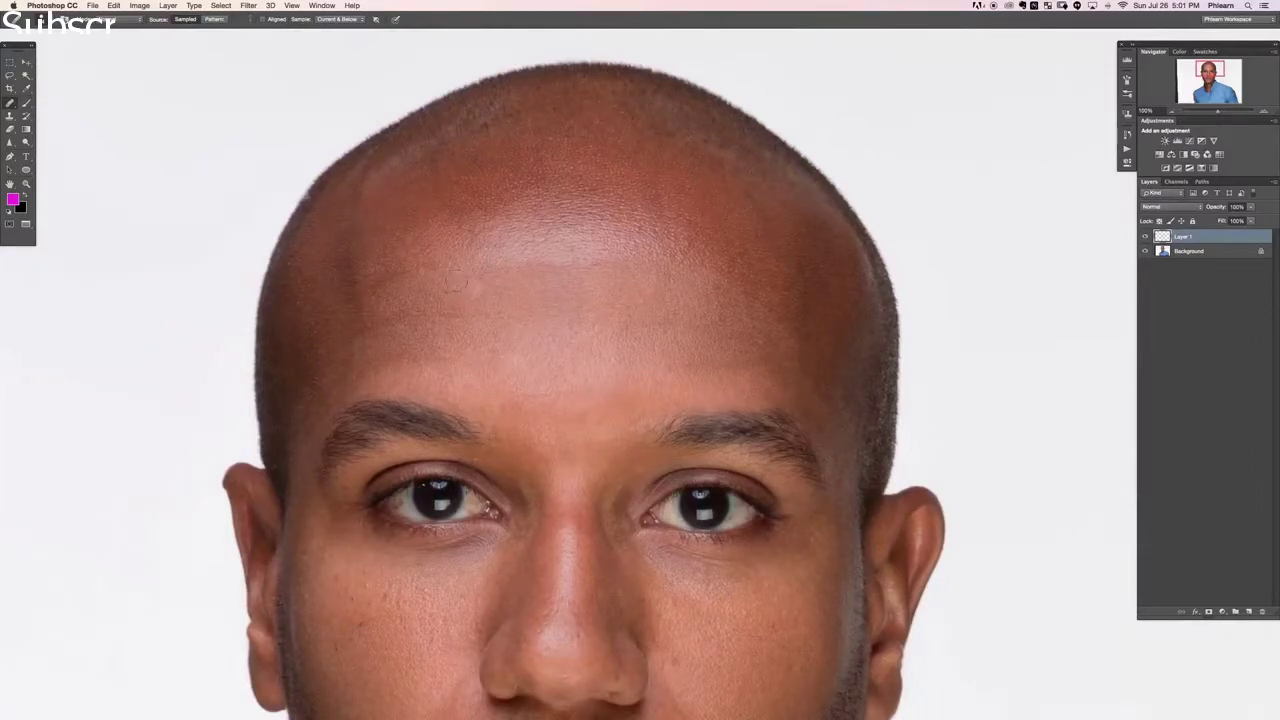
pyautogui.scroll(-2, 444, 392)
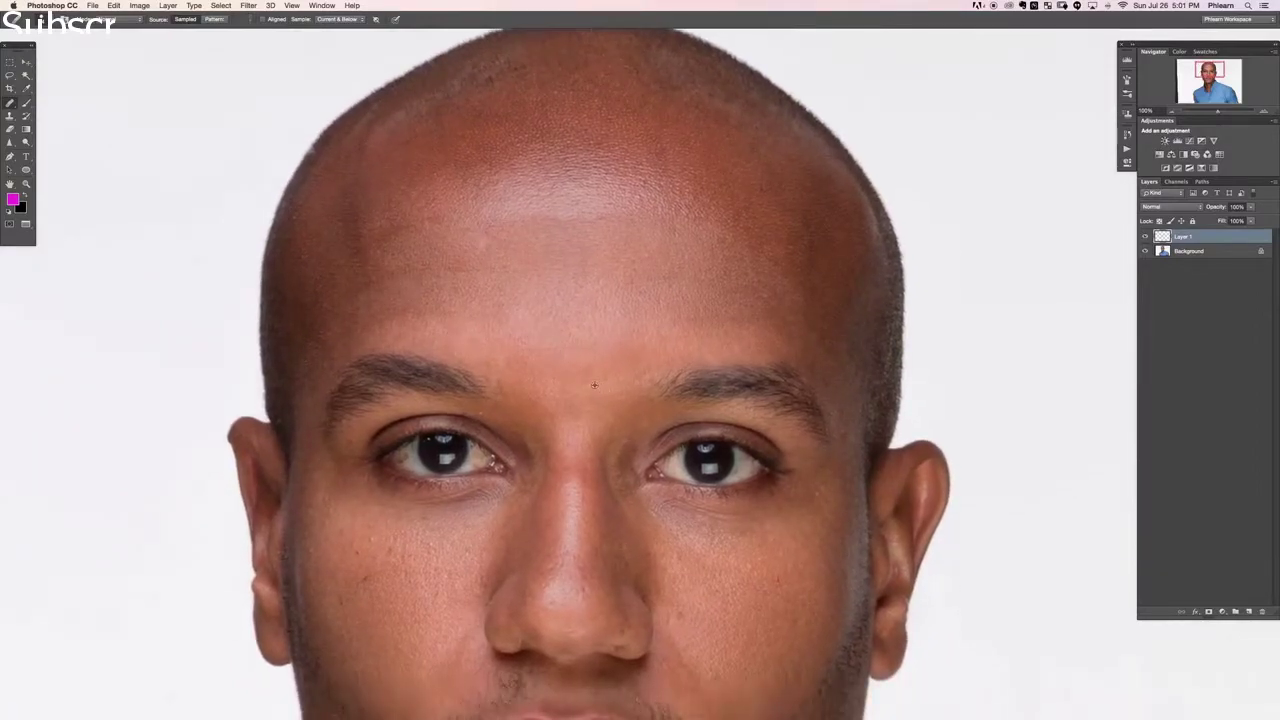
pyautogui.keyDown('alt'); pyautogui.click(515, 235); pyautogui.keyUp('alt')
pyautogui.click(484, 246)
pyautogui.click(496, 230)
pyautogui.click(475, 235)
pyautogui.click(521, 232)
pyautogui.scroll(-2, 441, 266)
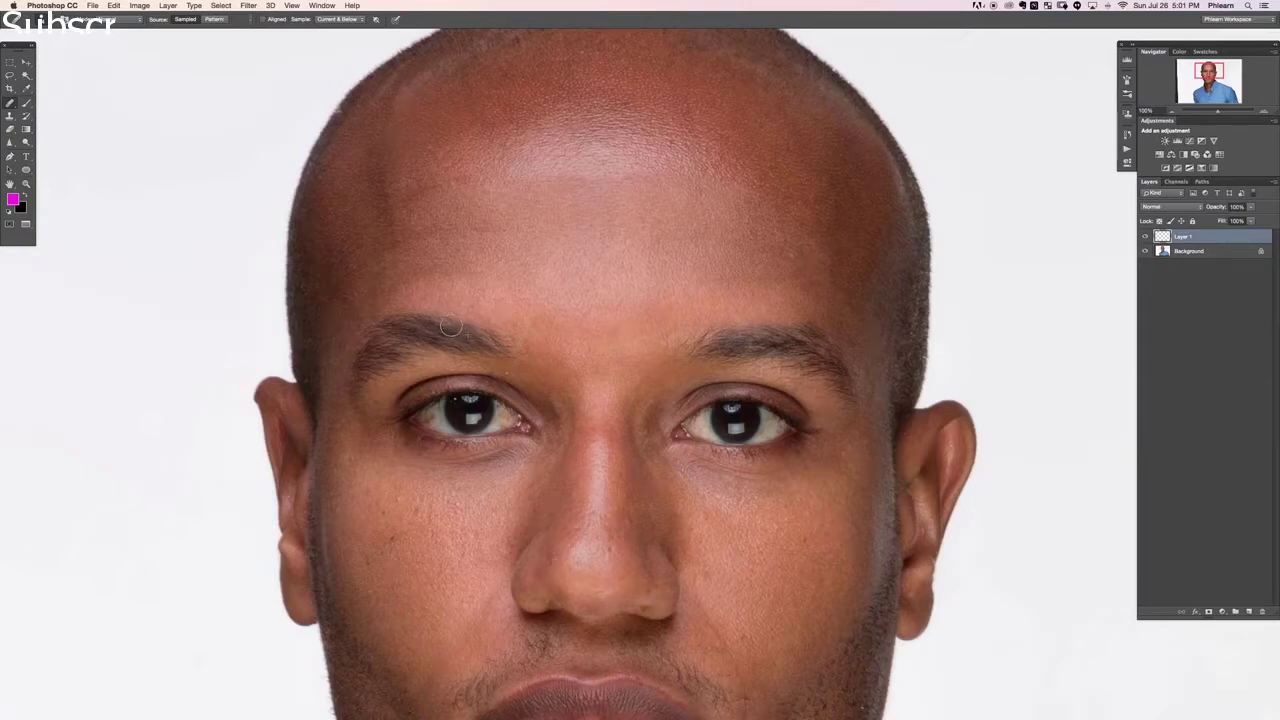
# - Heal the dark spots on the image-left cheek on the blank layer
pyautogui.moveTo(452, 555); pyautogui.dragTo(490, 418)
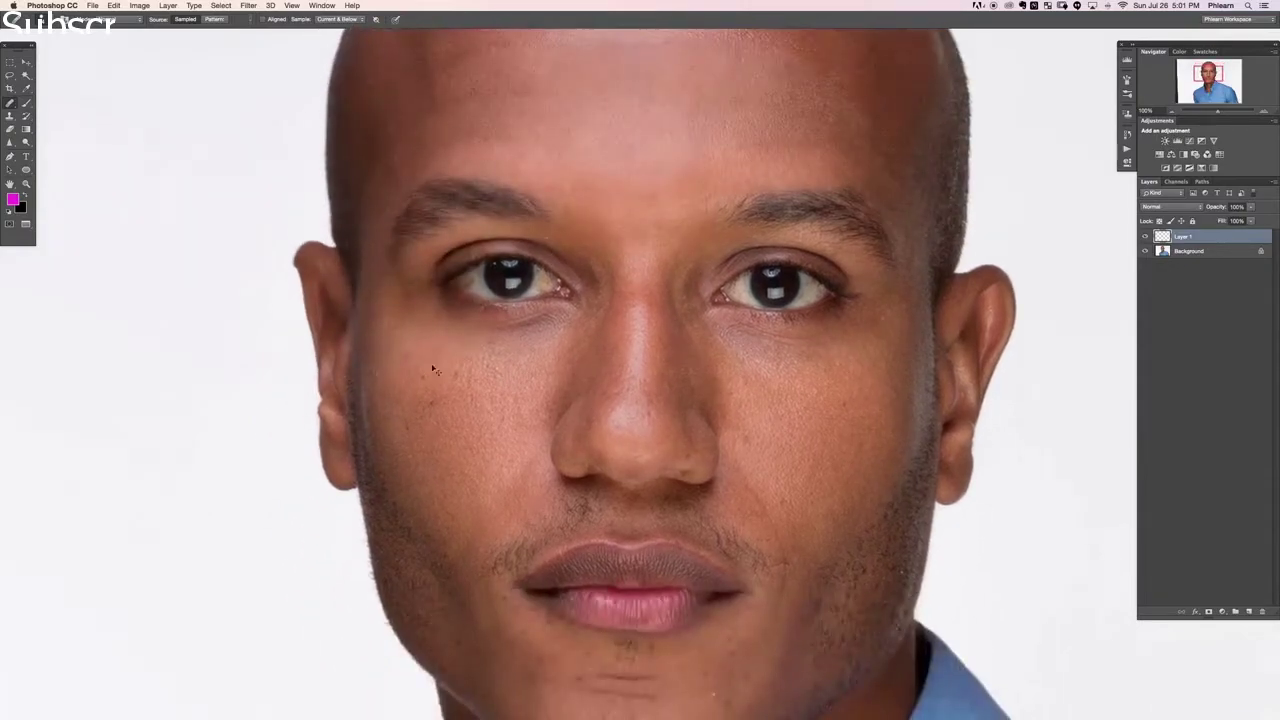
pyautogui.press('super+plus')
pyautogui.moveTo(409, 456); pyautogui.dragTo(635, 355)
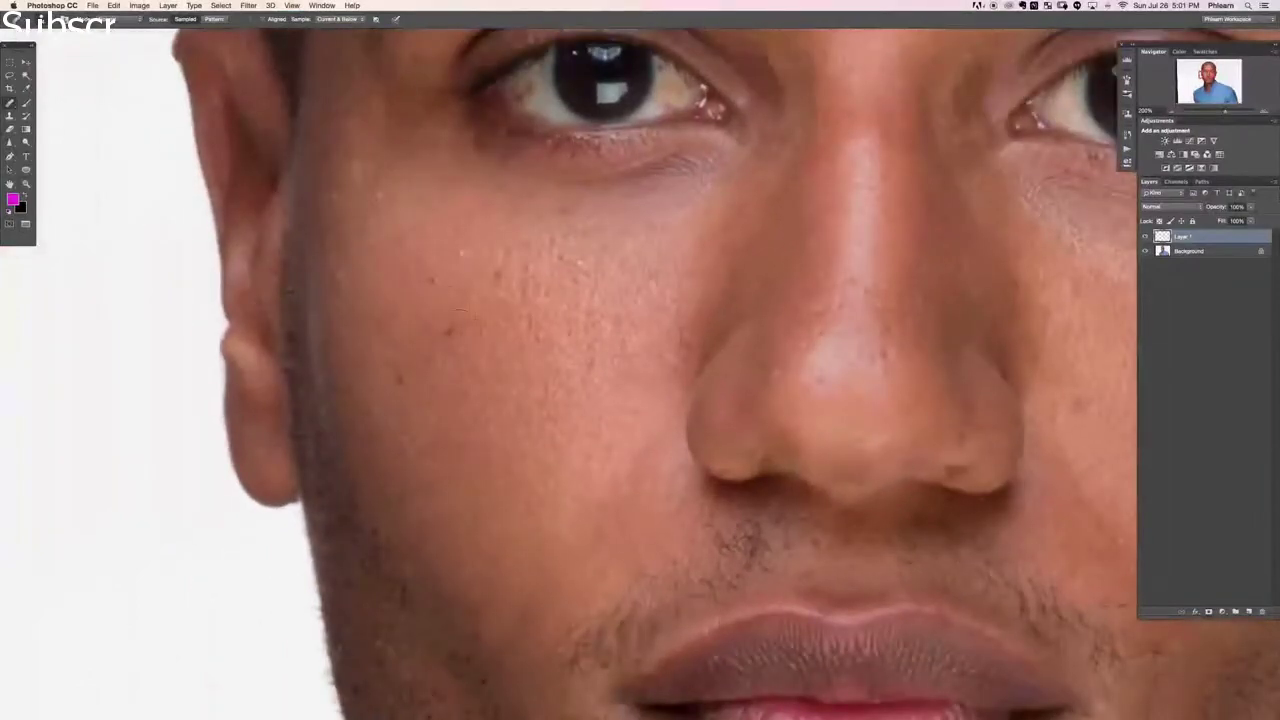
pyautogui.scroll(2, 458, 352)
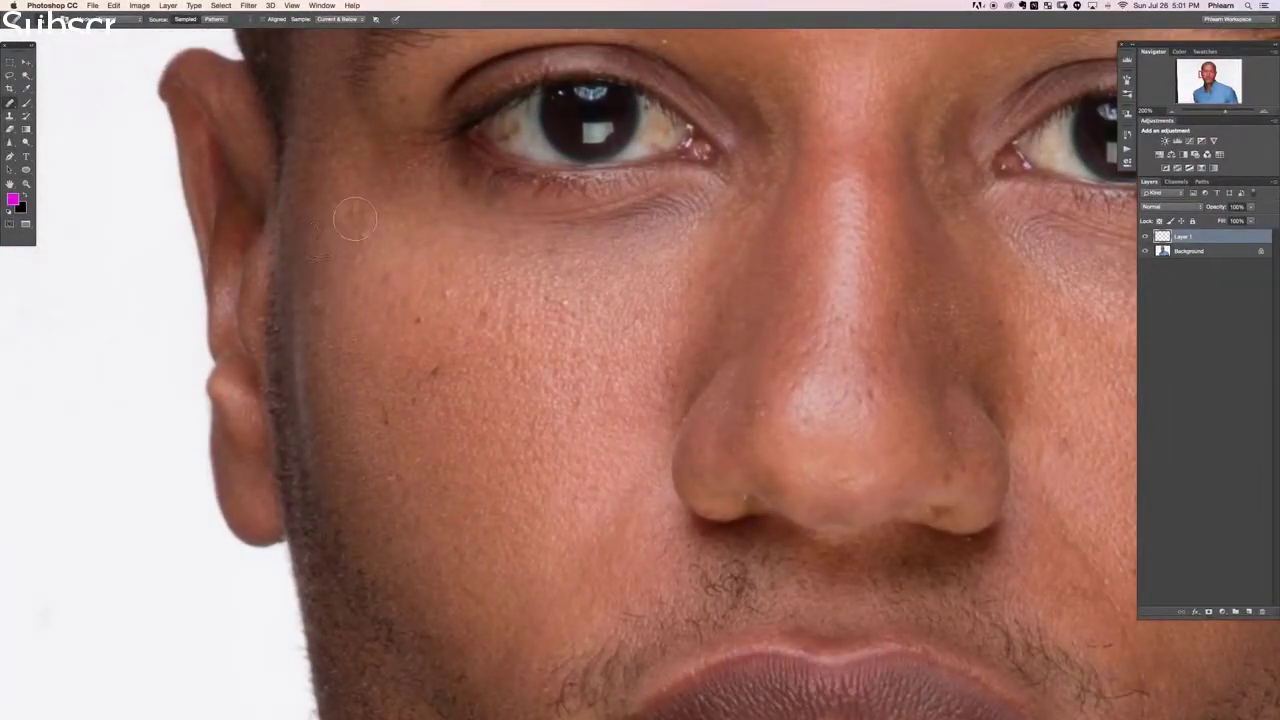
pyautogui.press('super+minus')
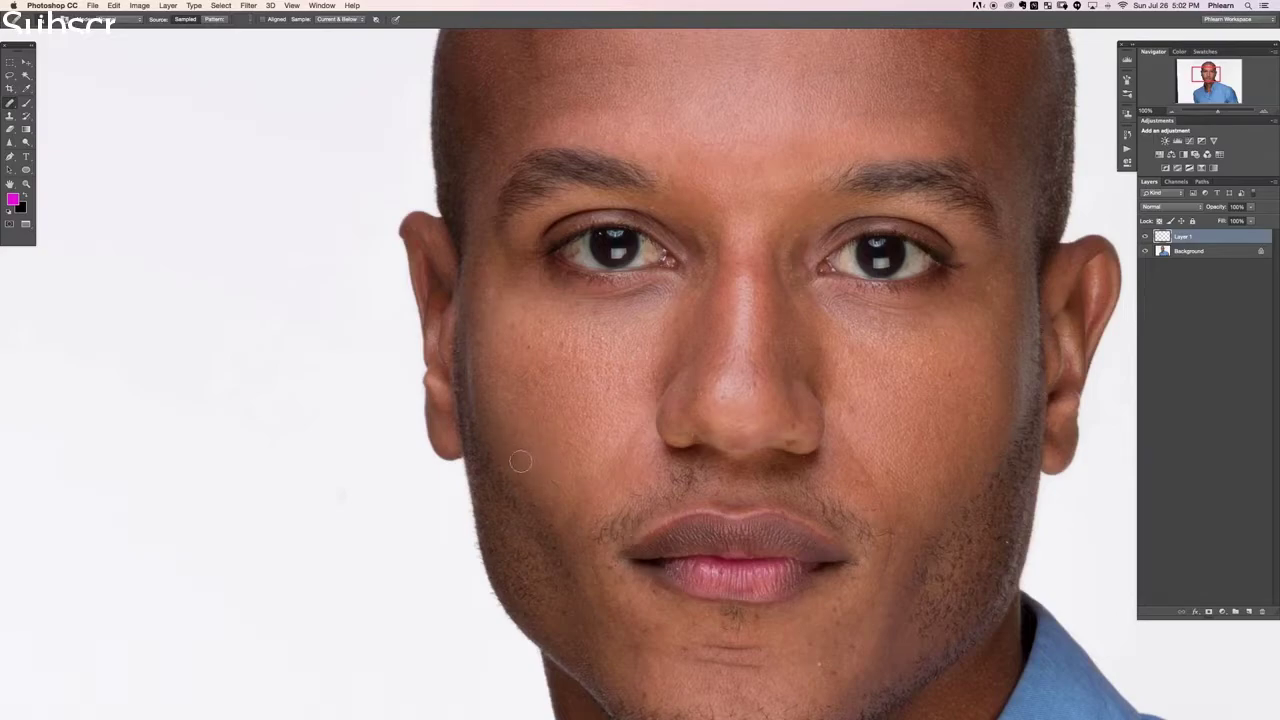
# - Heal the spots beside the nose and across the image-right cheek
pyautogui.moveTo(667, 445); pyautogui.dragTo(479, 453)
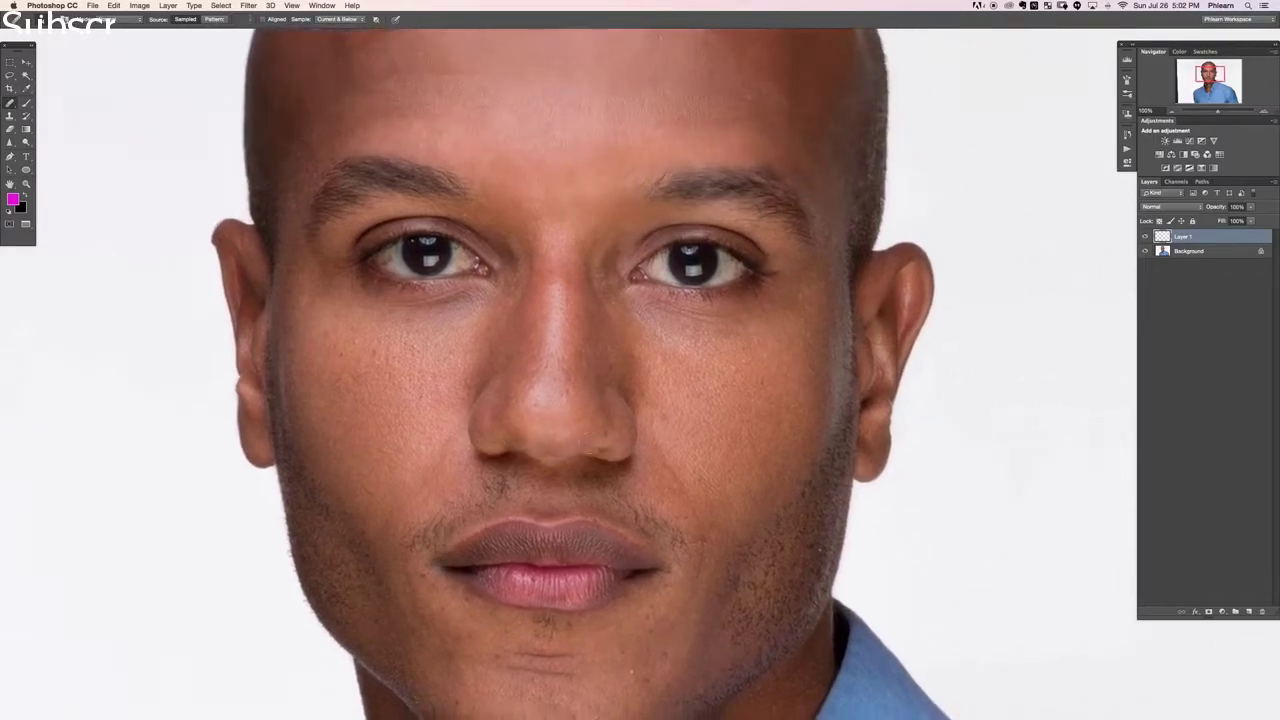
pyautogui.scroll(3, 553, 418)
pyautogui.hscroll(-1, 540, 420)
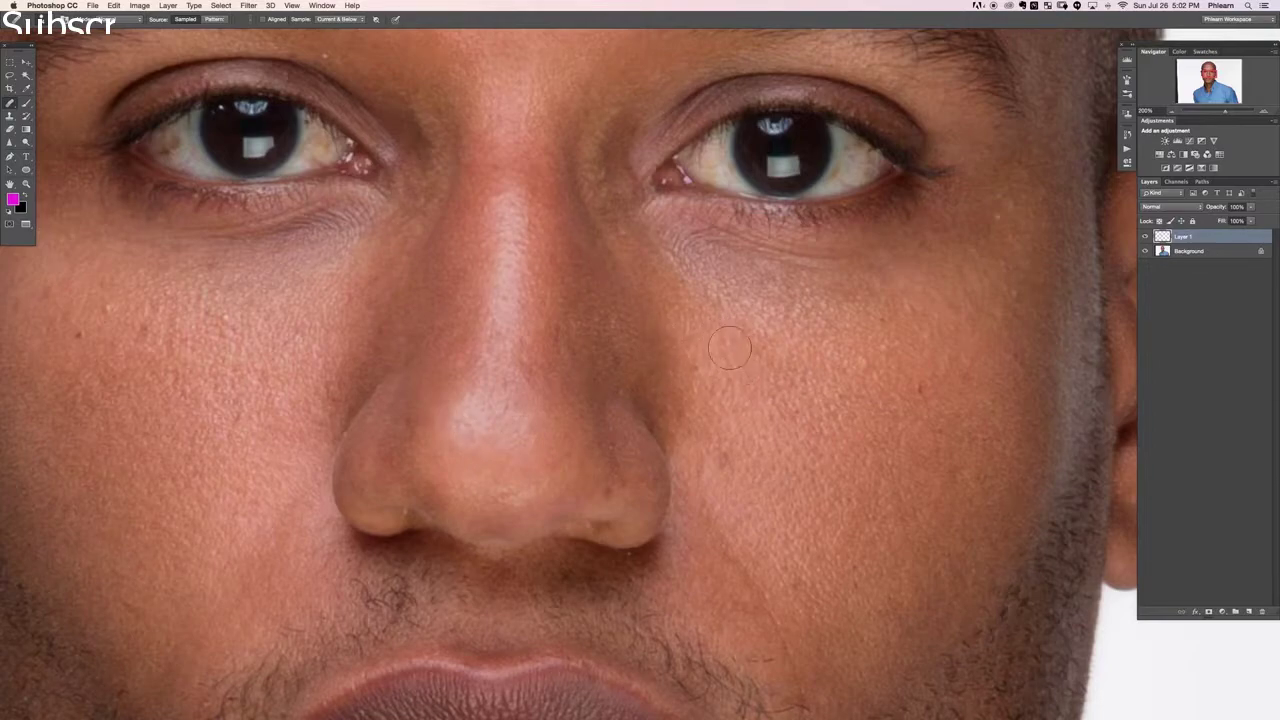
pyautogui.click(726, 455)
pyautogui.click(724, 466)
pyautogui.hscroll(5, 910, 309)
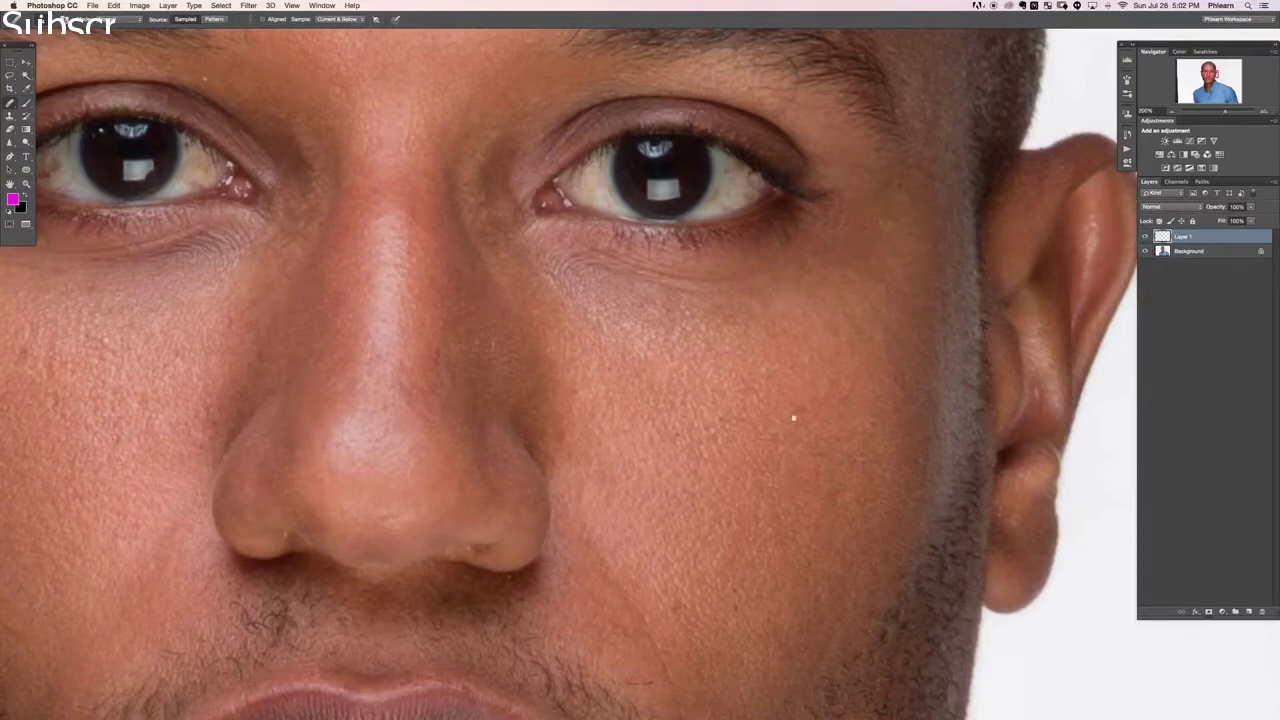
# - Heal the stray hairs and marks on the lower cheek beside the image-right corner of the mouth
pyautogui.scroll(-5, 793, 418)
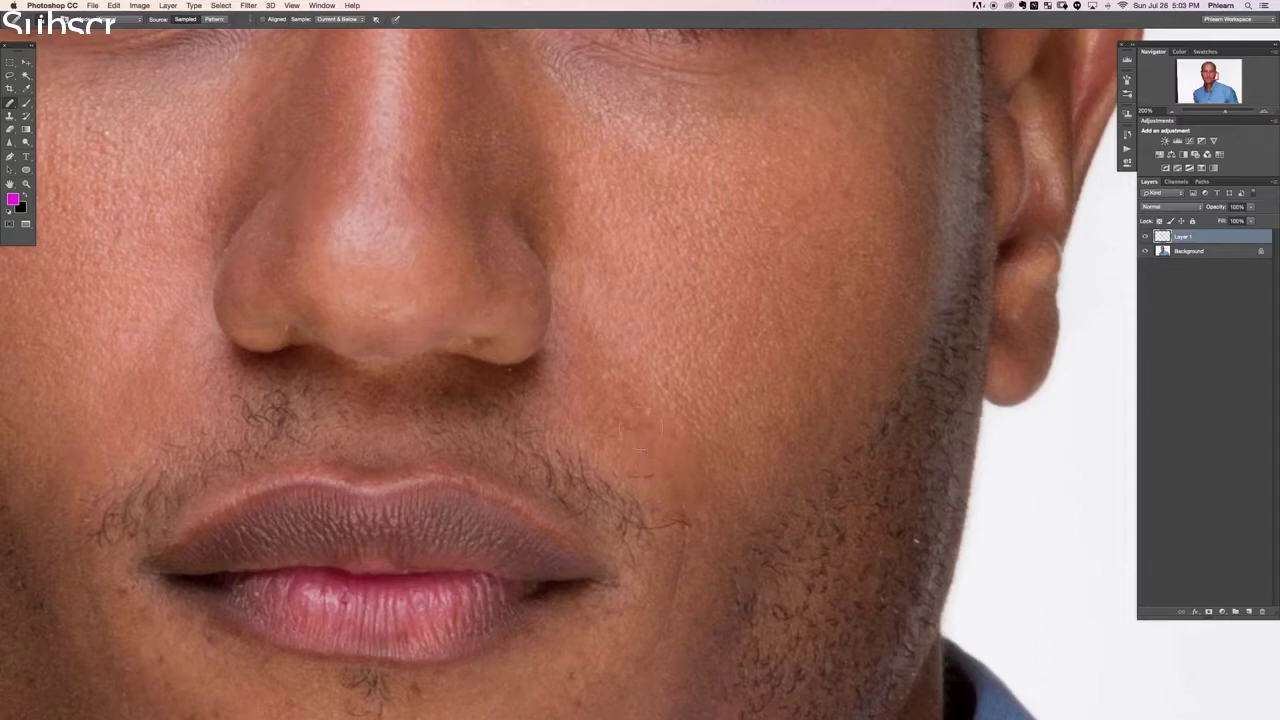
pyautogui.scroll(-5, 712, 472)
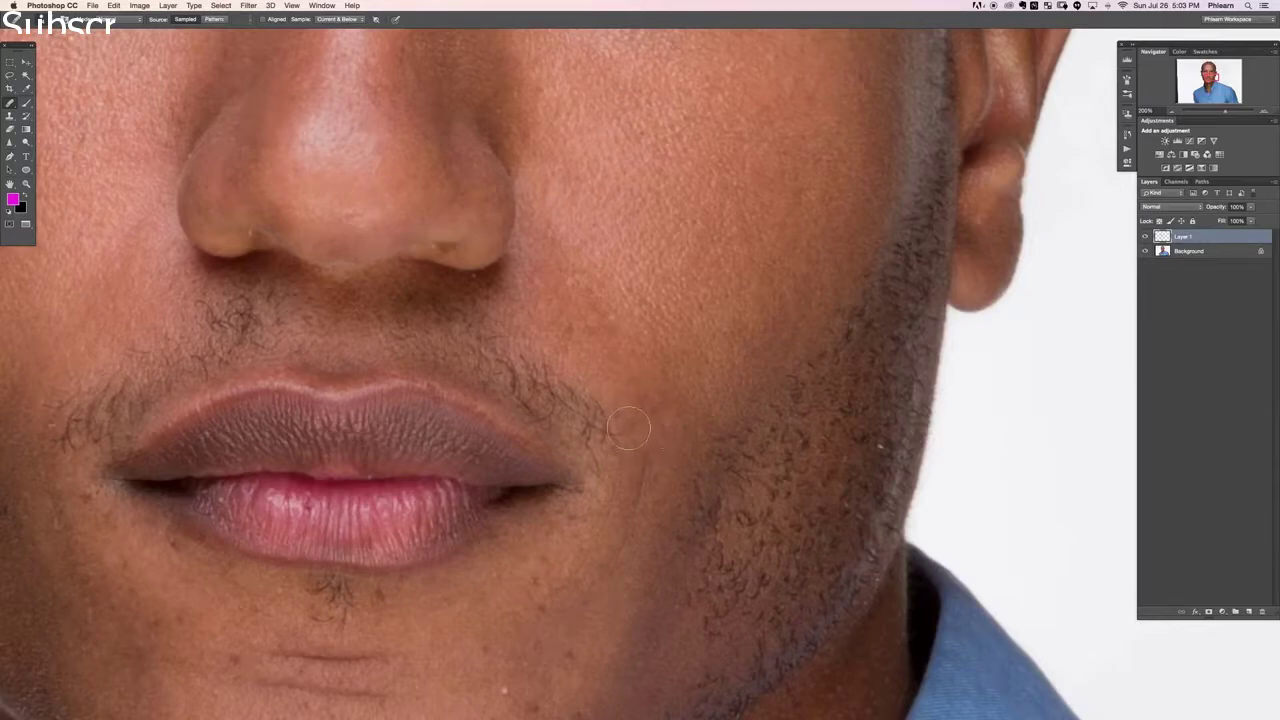
pyautogui.moveTo(649, 468); pyautogui.dragTo(646, 483)
pyautogui.scroll(-4, 621, 547)
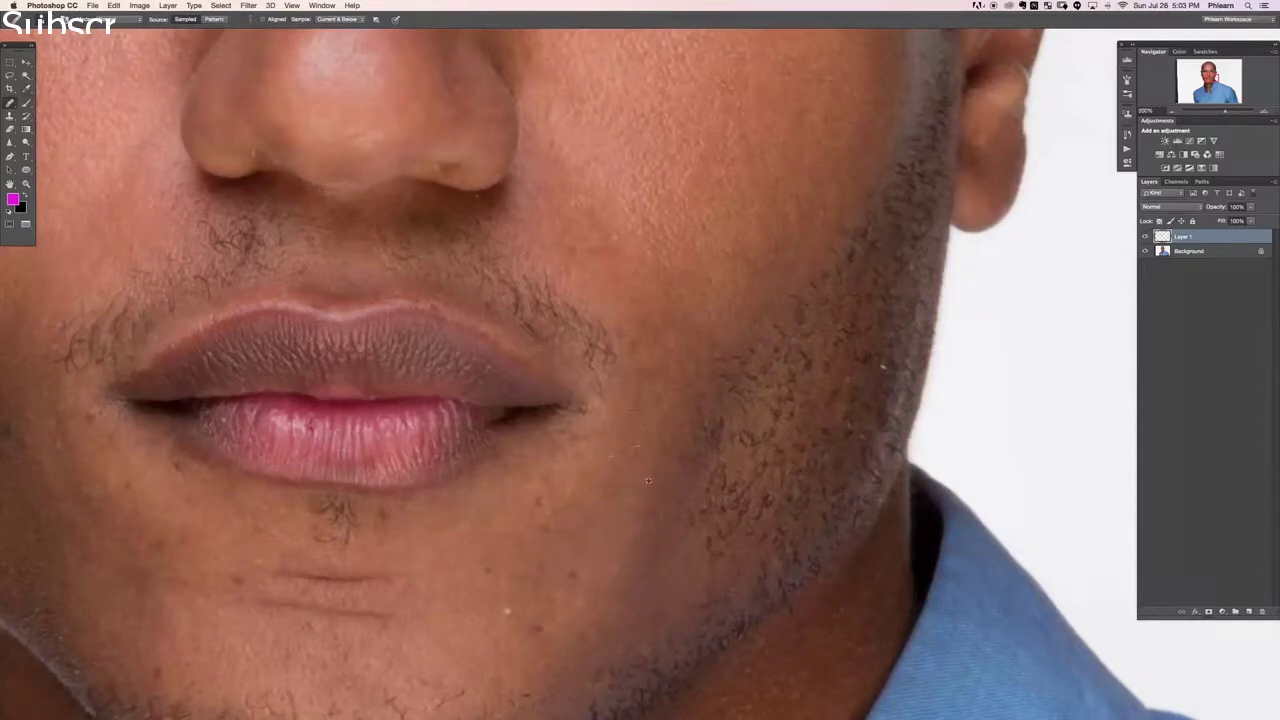
pyautogui.keyDown('alt'); pyautogui.click(648, 481); pyautogui.keyUp('alt')
pyautogui.moveTo(633, 453); pyautogui.dragTo(633, 463)
# - Sample clean lip texture and heal the dark spot on the lower lip
pyautogui.scroll(-3, 551, 487)
pyautogui.hscroll(-3, 551, 487)
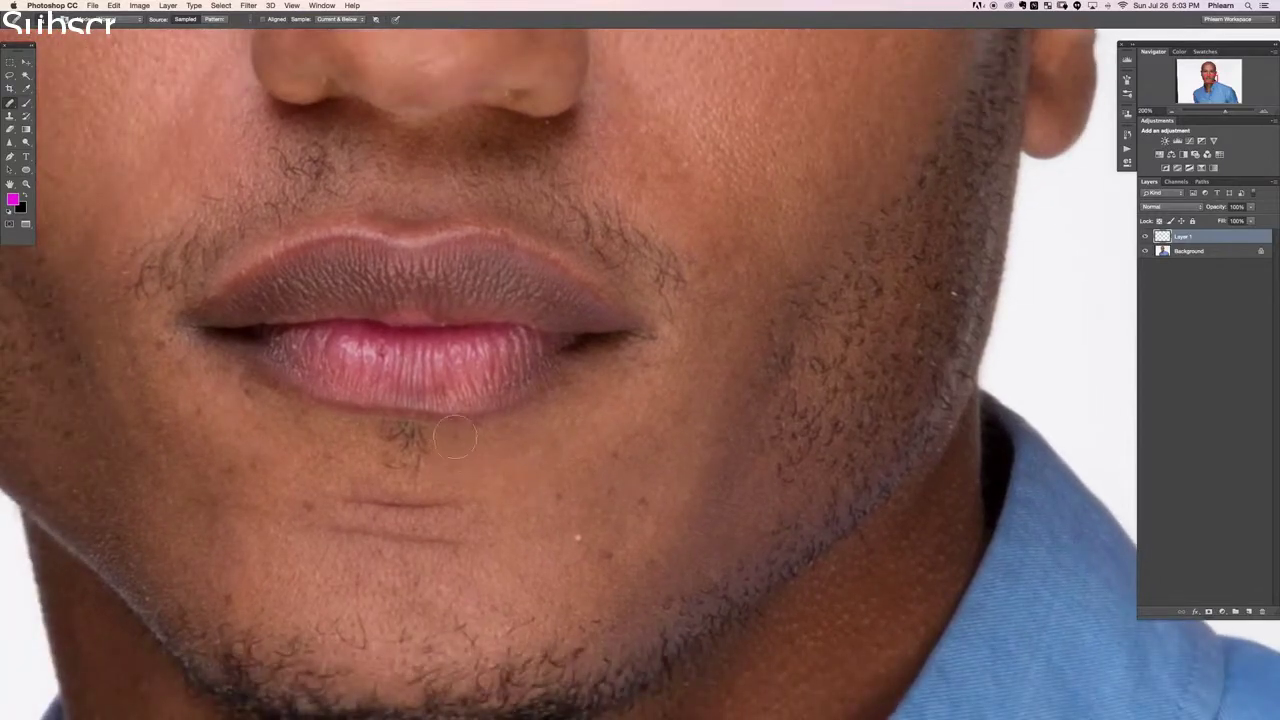
pyautogui.keyDown('alt'); pyautogui.click(398, 355); pyautogui.keyUp('alt')
pyautogui.moveTo(334, 468); pyautogui.dragTo(459, 465)
pyautogui.moveTo(374, 387); pyautogui.dragTo(423, 411)
pyautogui.keyDown('alt'); pyautogui.click(371, 403); pyautogui.keyUp('alt')
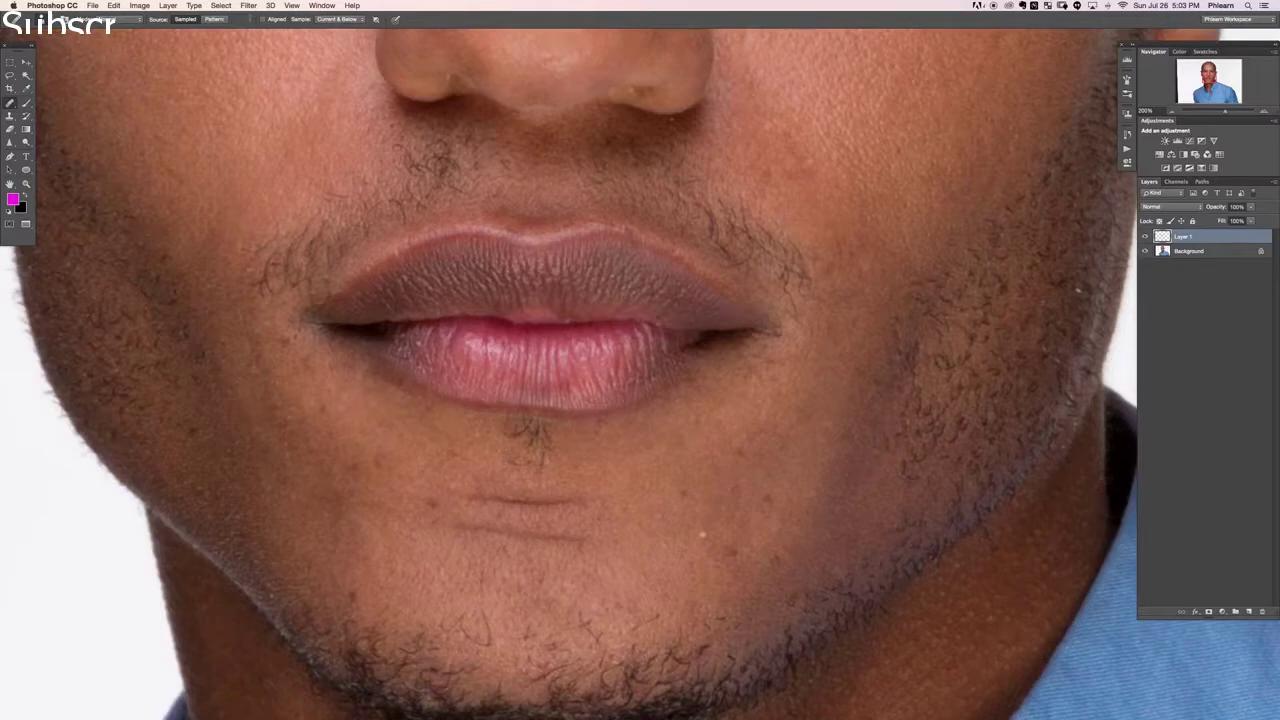
# - Heal away the small patch of hair directly beneath the lower lip
pyautogui.click(509, 431)
pyautogui.click(512, 436)
pyautogui.moveTo(528, 428); pyautogui.dragTo(550, 450)
pyautogui.click(529, 427)
pyautogui.click(533, 439)
# - Heal the two horizontal creases and the small blemishes across the chin
pyautogui.moveTo(452, 492); pyautogui.dragTo(580, 506)
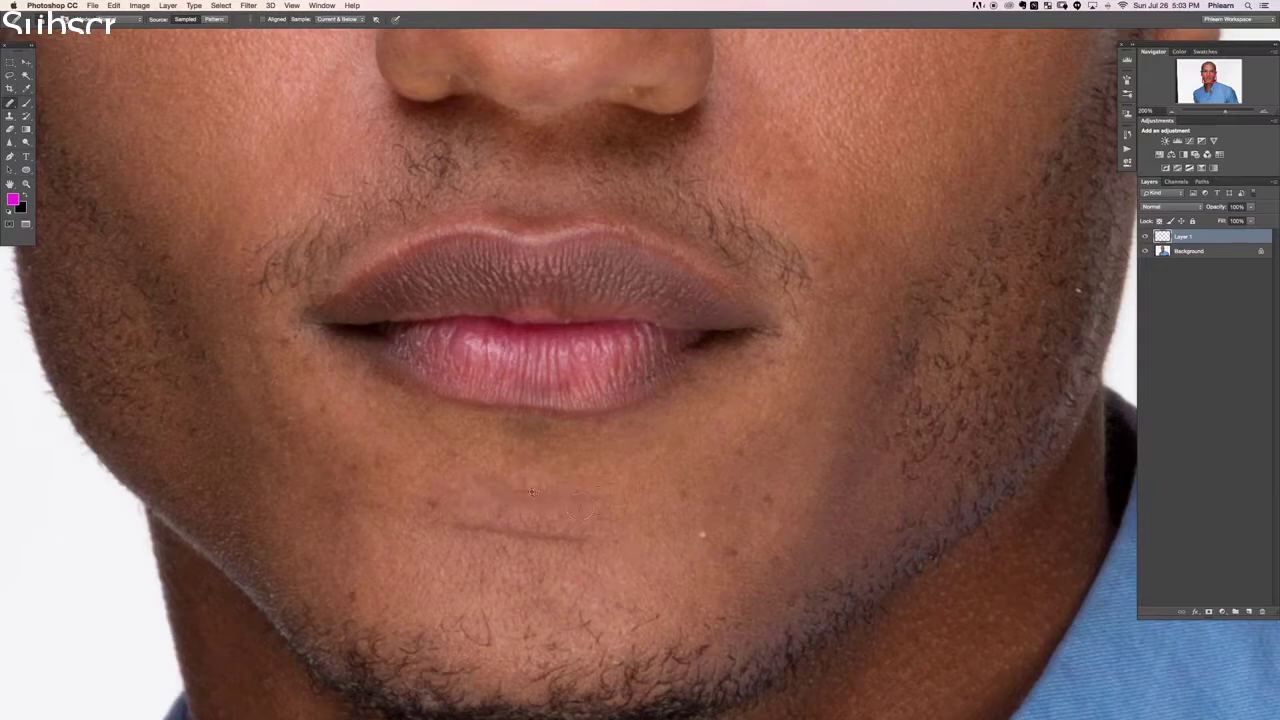
pyautogui.moveTo(463, 521); pyautogui.dragTo(580, 536)
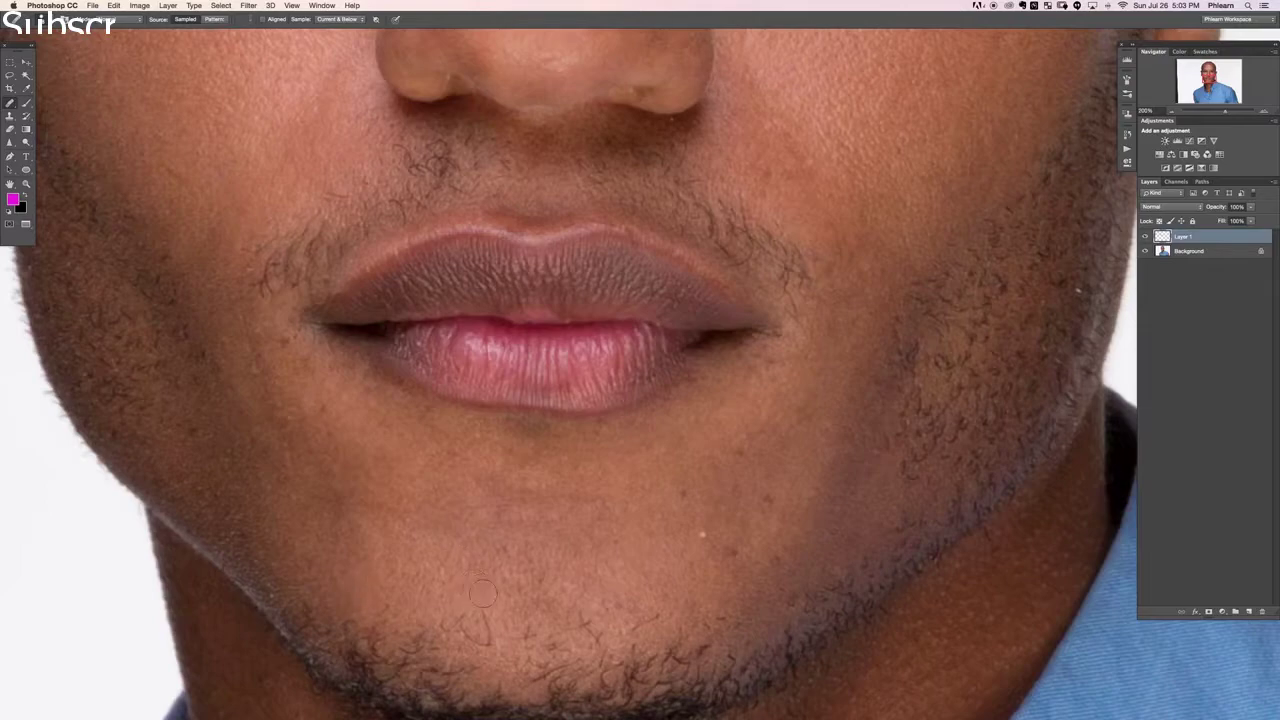
pyautogui.keyDown('alt'); pyautogui.click(450, 586); pyautogui.keyUp('alt')
pyautogui.hscroll(3, 866, 335)
pyautogui.scroll(1, 866, 335)
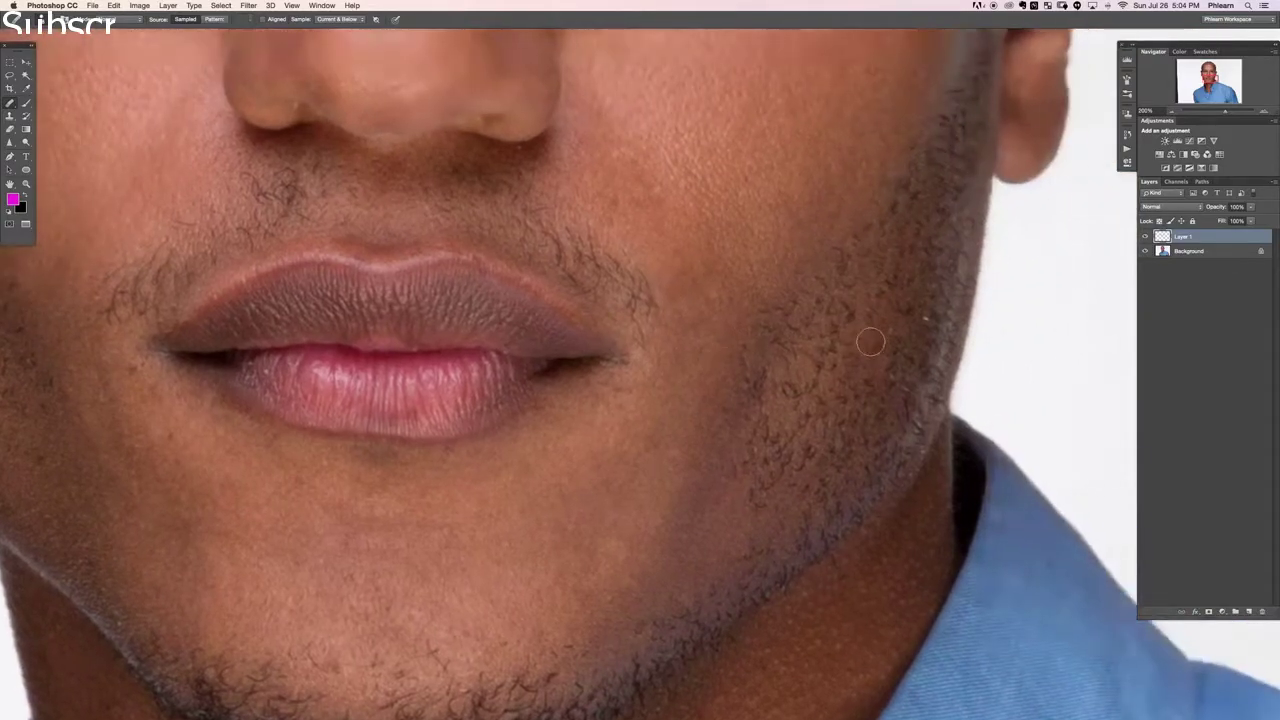
# - Heal the light specks in the stubble along the image-right jawline using nearby sampled skin
pyautogui.keyDown('alt'); pyautogui.click(922, 336); pyautogui.keyUp('alt')
pyautogui.click(930, 310)
pyautogui.keyDown('alt'); pyautogui.click(937, 235); pyautogui.keyUp('alt')
pyautogui.click(946, 208)
# - Examine the image-left jaw, the nose and the image-left cheek for remaining blemishes
pyautogui.scroll(-2, 892, 353)
pyautogui.hscroll(-3, 892, 353)
pyautogui.hscroll(-5, 892, 353)
pyautogui.scroll(-1, 892, 353)
pyautogui.scroll(4, 591, 349)
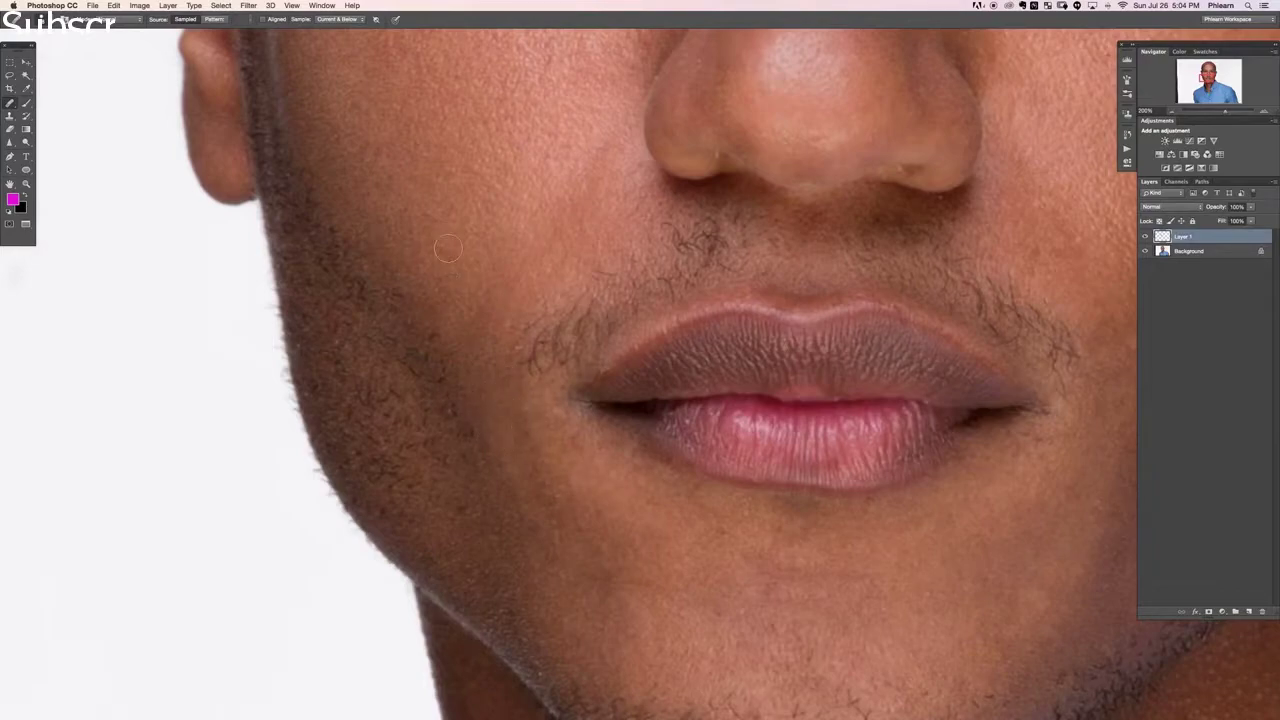
pyautogui.scroll(5, 480, 266)
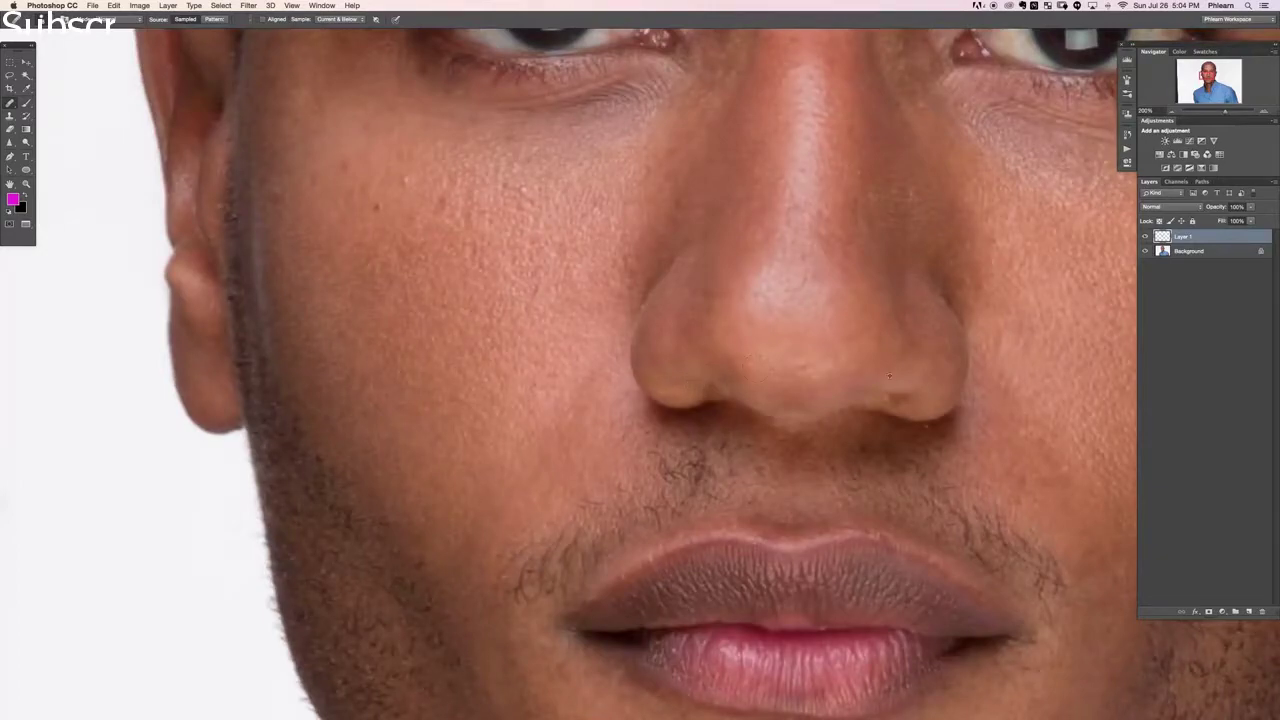
pyautogui.scroll(5, 393, 232)
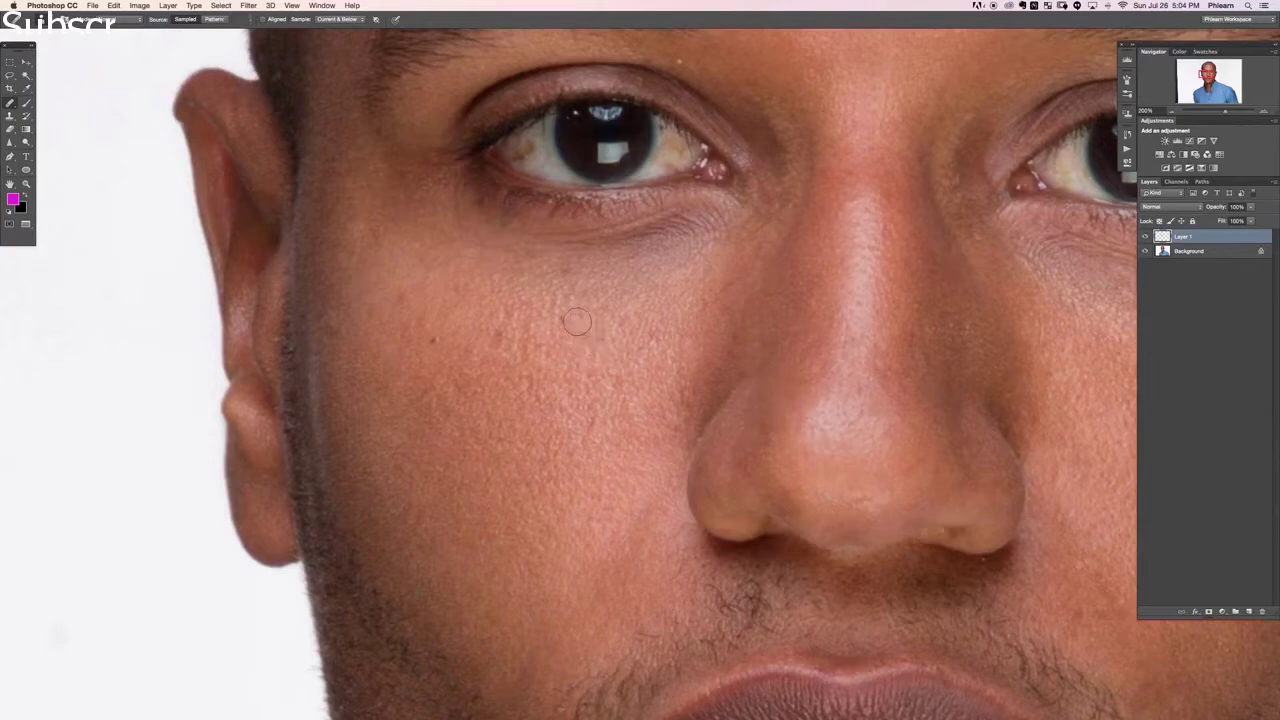
# - Heal the small light speck on the skin above the image-left eye's inner lid using nearby sampled skin
pyautogui.scroll(4, 560, 350)
pyautogui.scroll(2, 547, 376)
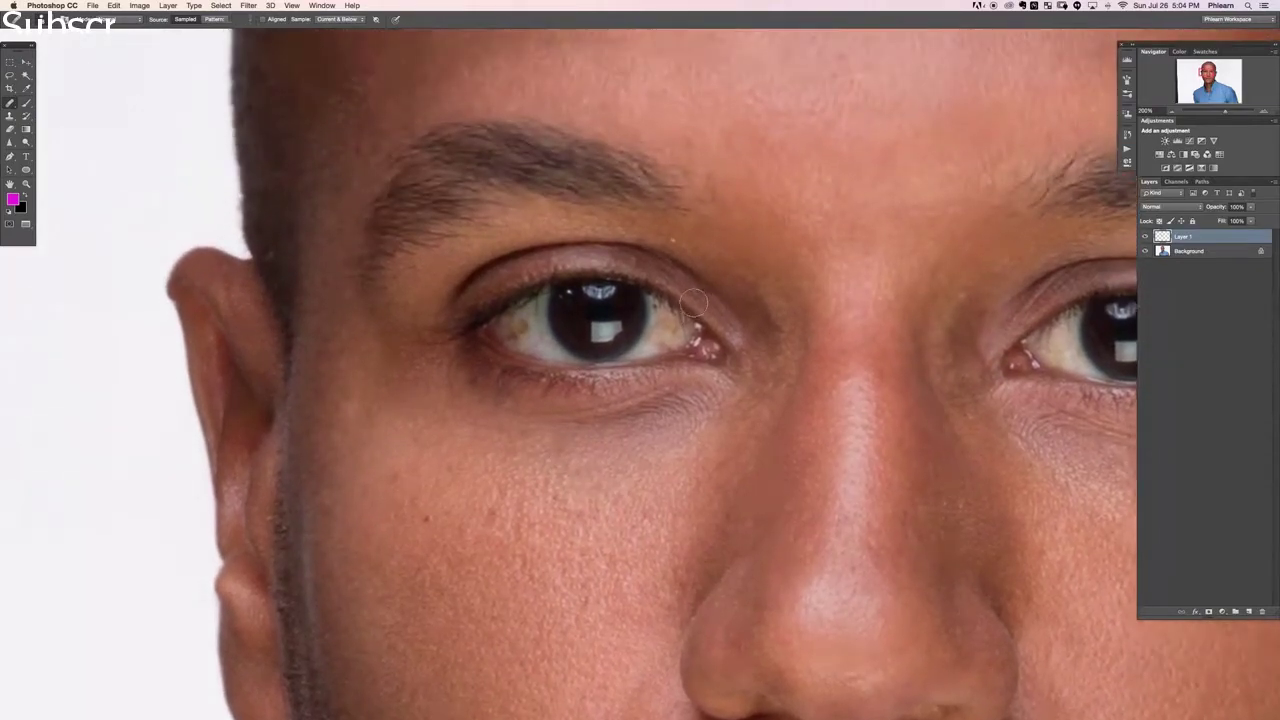
pyautogui.keyDown('alt'); pyautogui.click(683, 259); pyautogui.keyUp('alt')
pyautogui.click(675, 241)
# - Heal the discoloured spot in the outer white of the image-left eye
pyautogui.press('super+equal')
pyautogui.scroll(2, 676, 228)
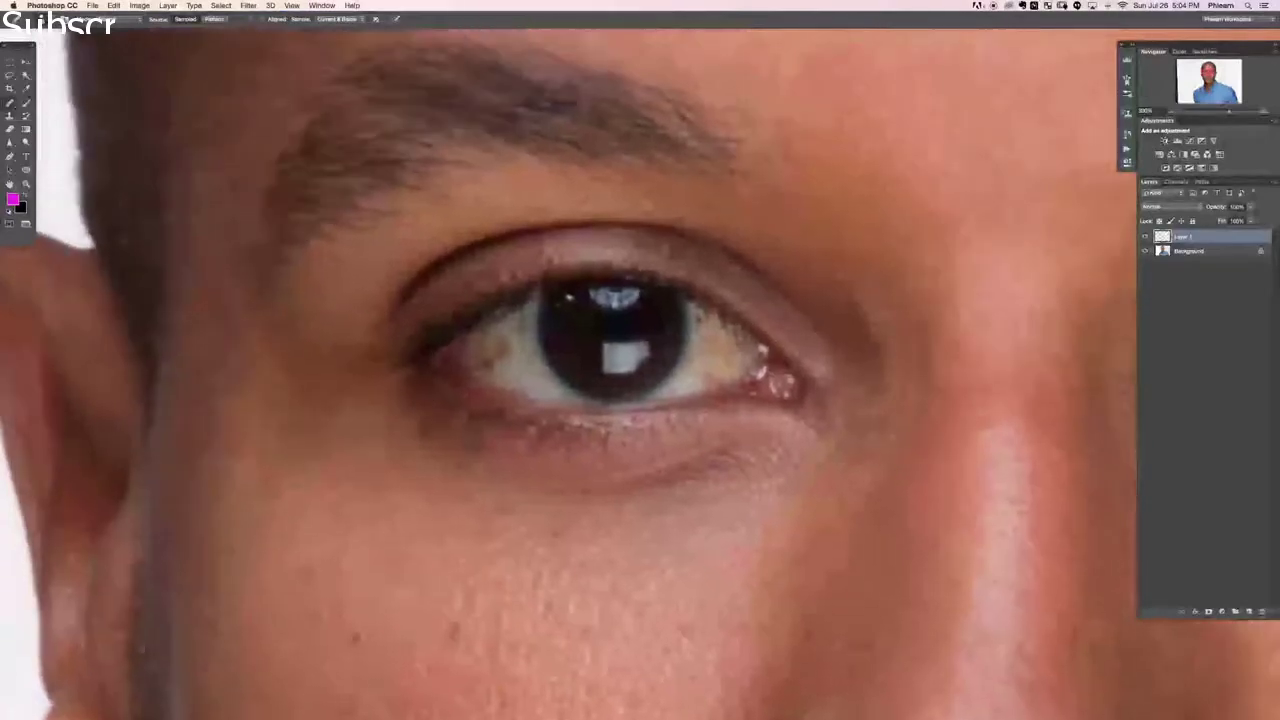
pyautogui.click(498, 349)
pyautogui.click(474, 359)
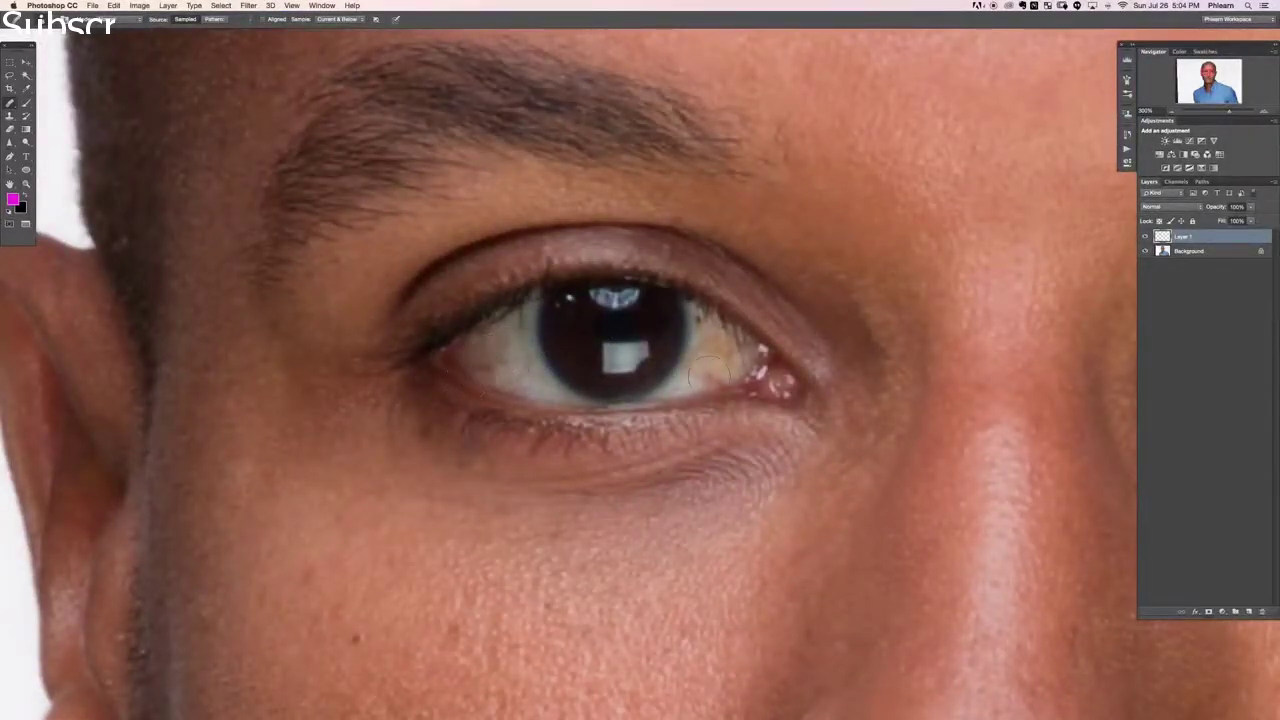
pyautogui.moveTo(705, 385); pyautogui.dragTo(570, 395)
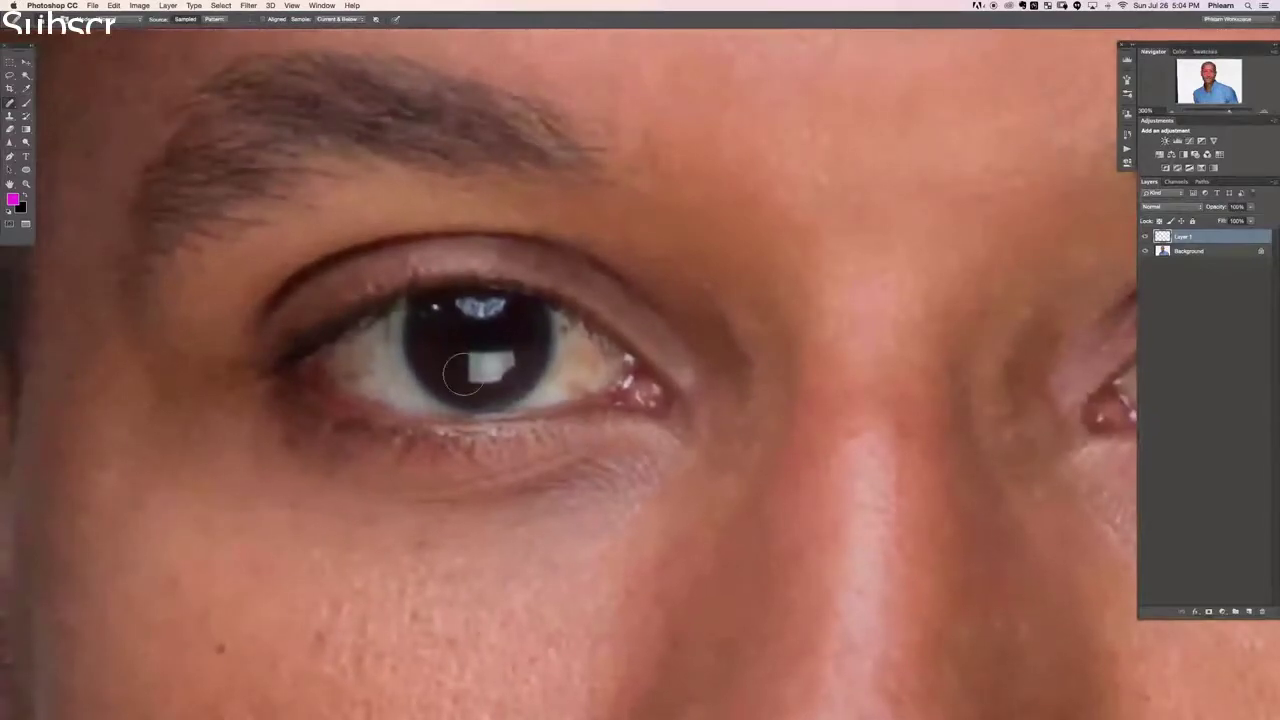
# - Switch to the Spot Healing Brush and add a new empty layer above Layer 1
pyautogui.click(9, 104)
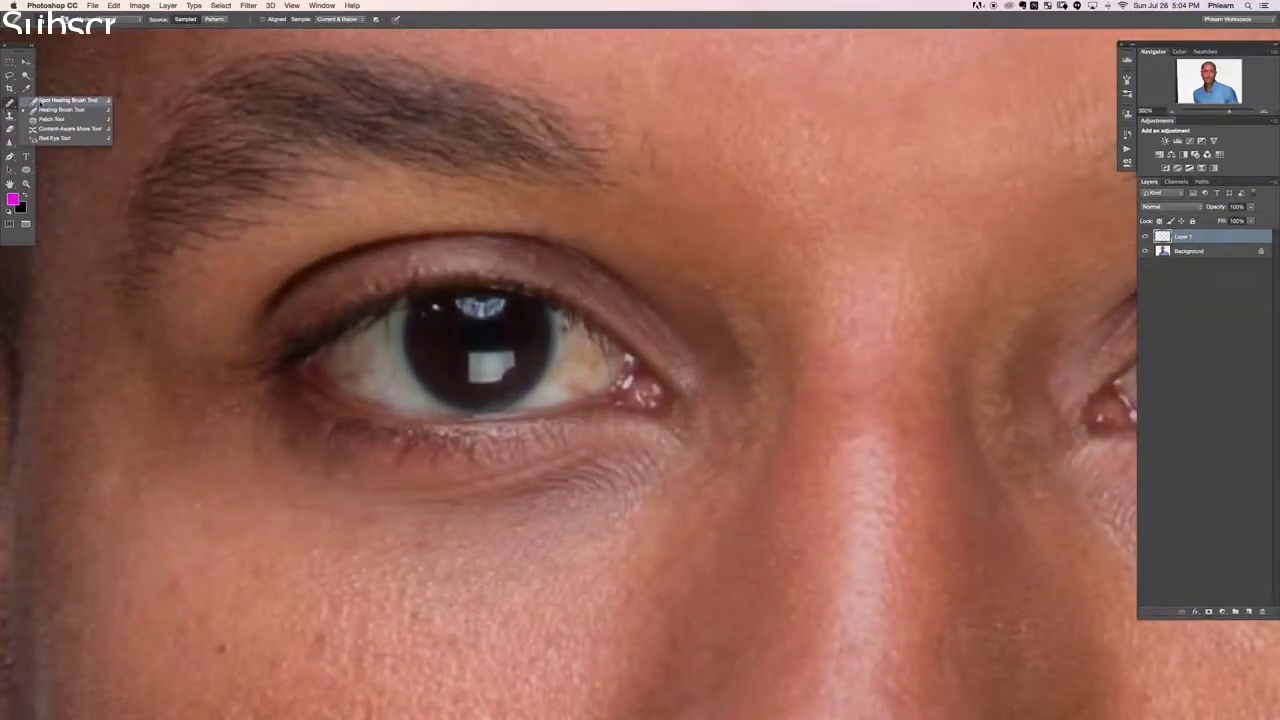
pyautogui.click(45, 101)
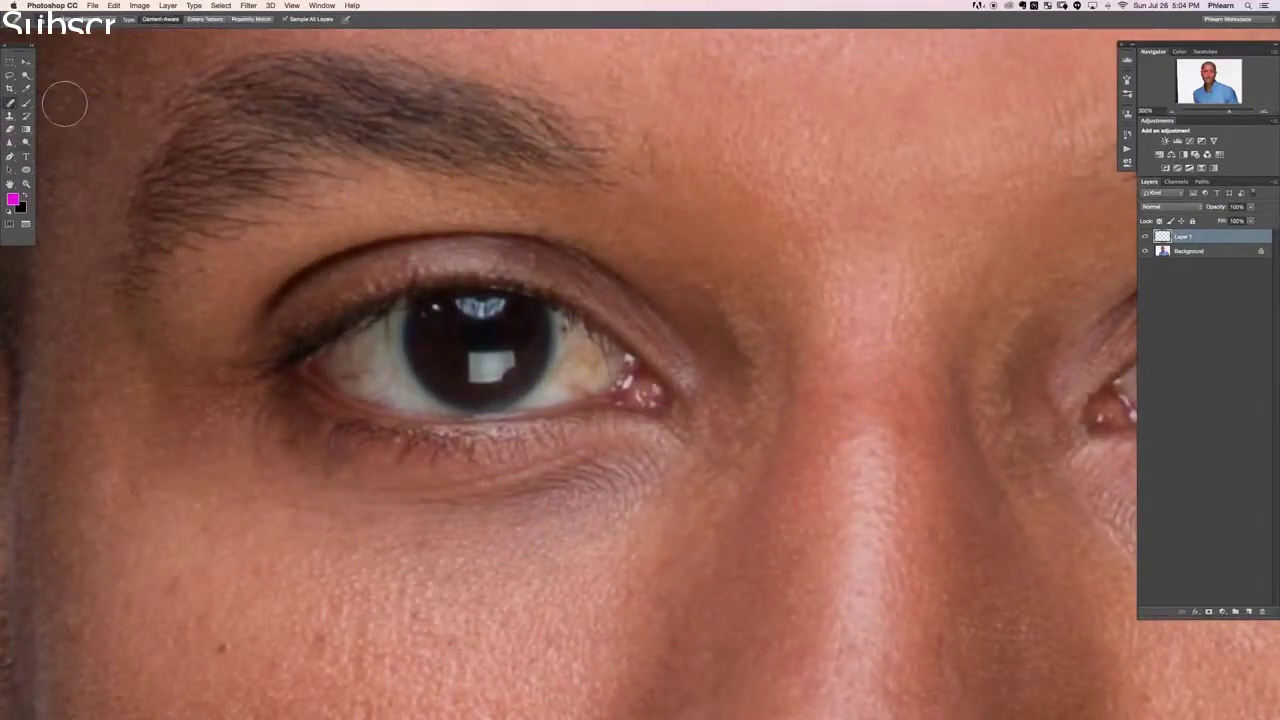
pyautogui.press('super+alt+shift+n')
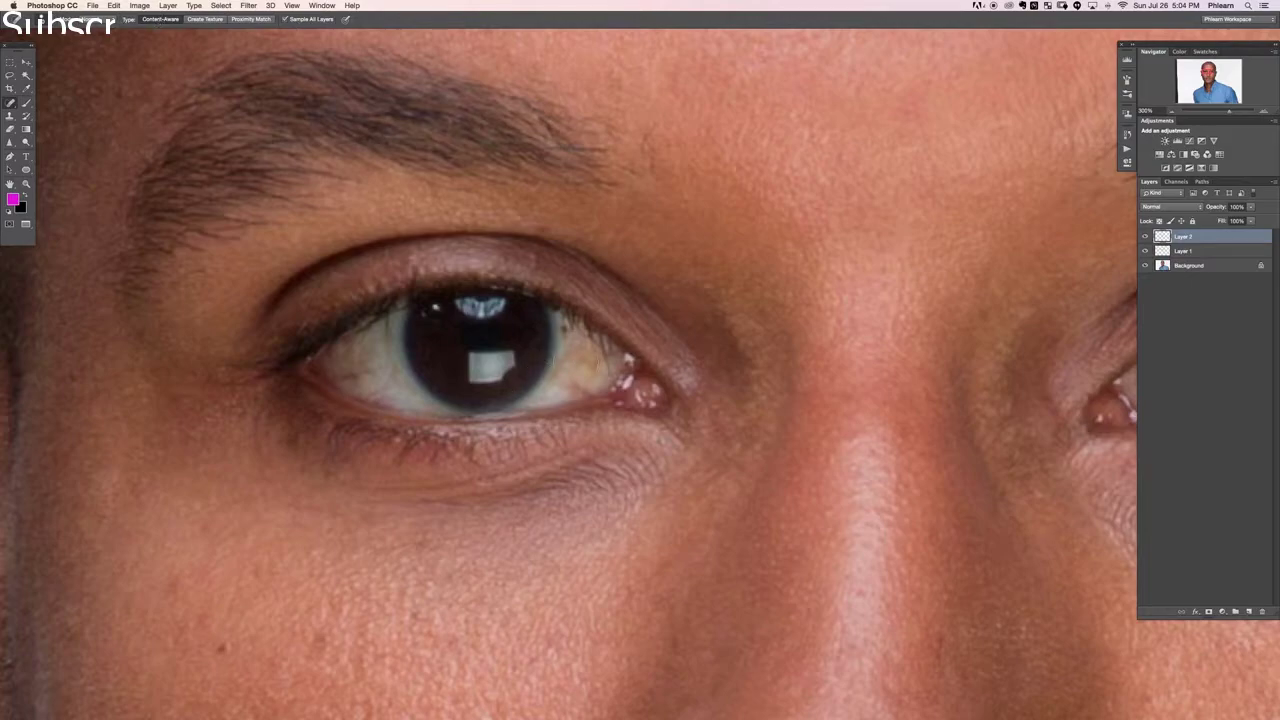
# - Spot-heal the veins and yellow patches in the image-left eye's whites and the inner white of the image-right eye
pyautogui.moveTo(580, 355); pyautogui.dragTo(570, 340)
pyautogui.moveTo(338, 388); pyautogui.dragTo(366, 368)
pyautogui.moveTo(1082, 430); pyautogui.dragTo(557, 382)
pyautogui.moveTo(670, 358)
pyautogui.mouseDown()
pyautogui.moveTo(668, 344)
pyautogui.moveTo(662, 367)
pyautogui.moveTo(626, 366)
pyautogui.moveTo(607, 332)
pyautogui.mouseUp()
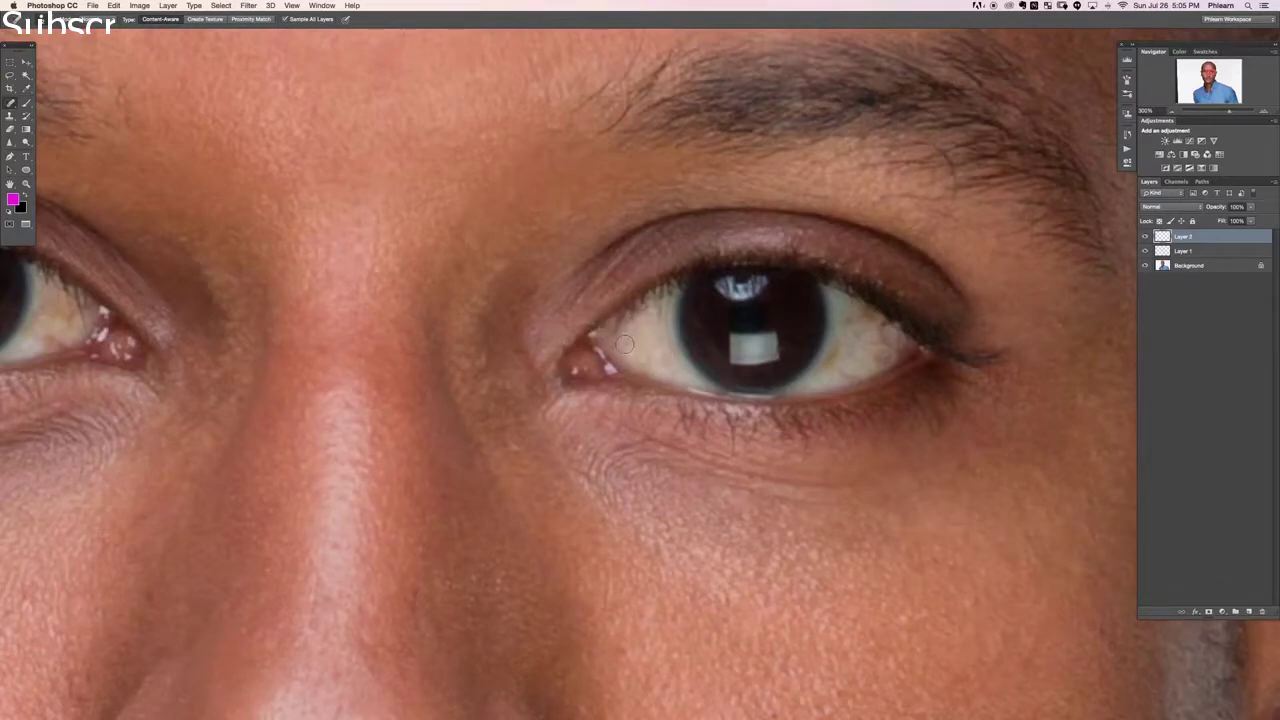
# - Try healing across the hair edge above the image-right ear, comparing the Spot Healing Brush with the sampled Healing Brush
pyautogui.hscroll(10, 920, 352)
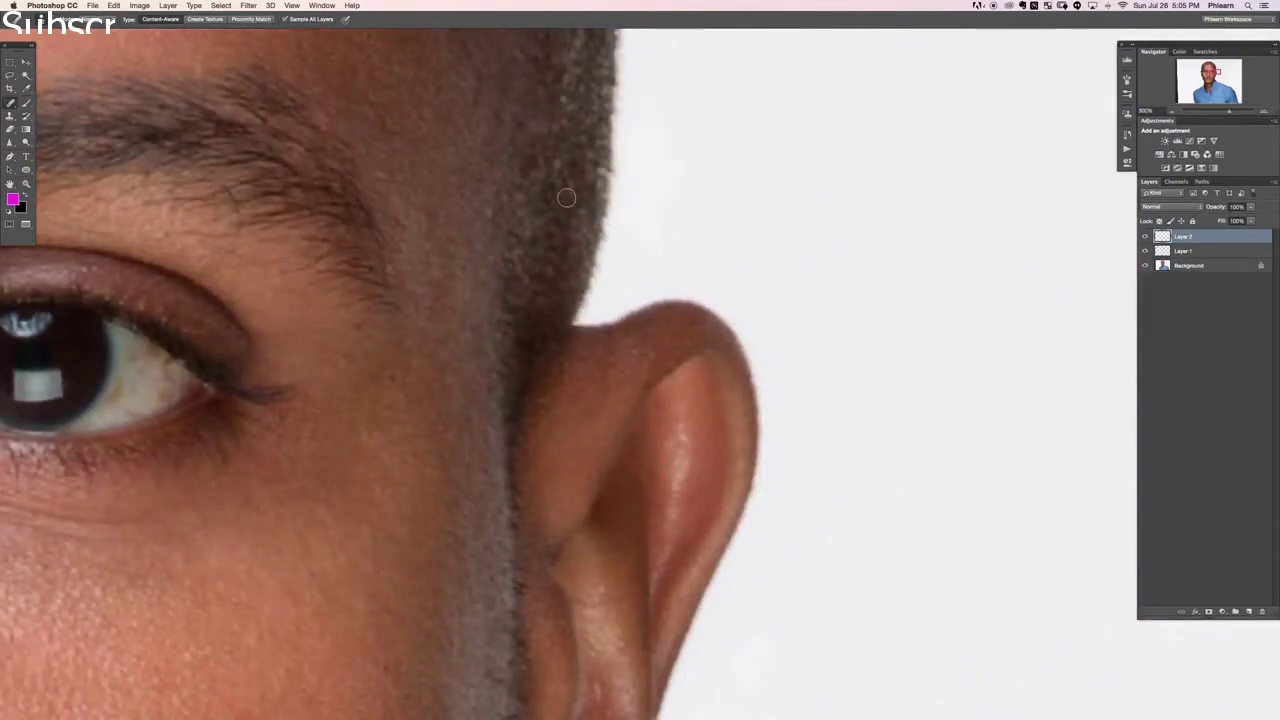
pyautogui.moveTo(556, 197)
pyautogui.mouseDown()
pyautogui.moveTo(664, 195)
pyautogui.moveTo(645, 192)
pyautogui.mouseUp()
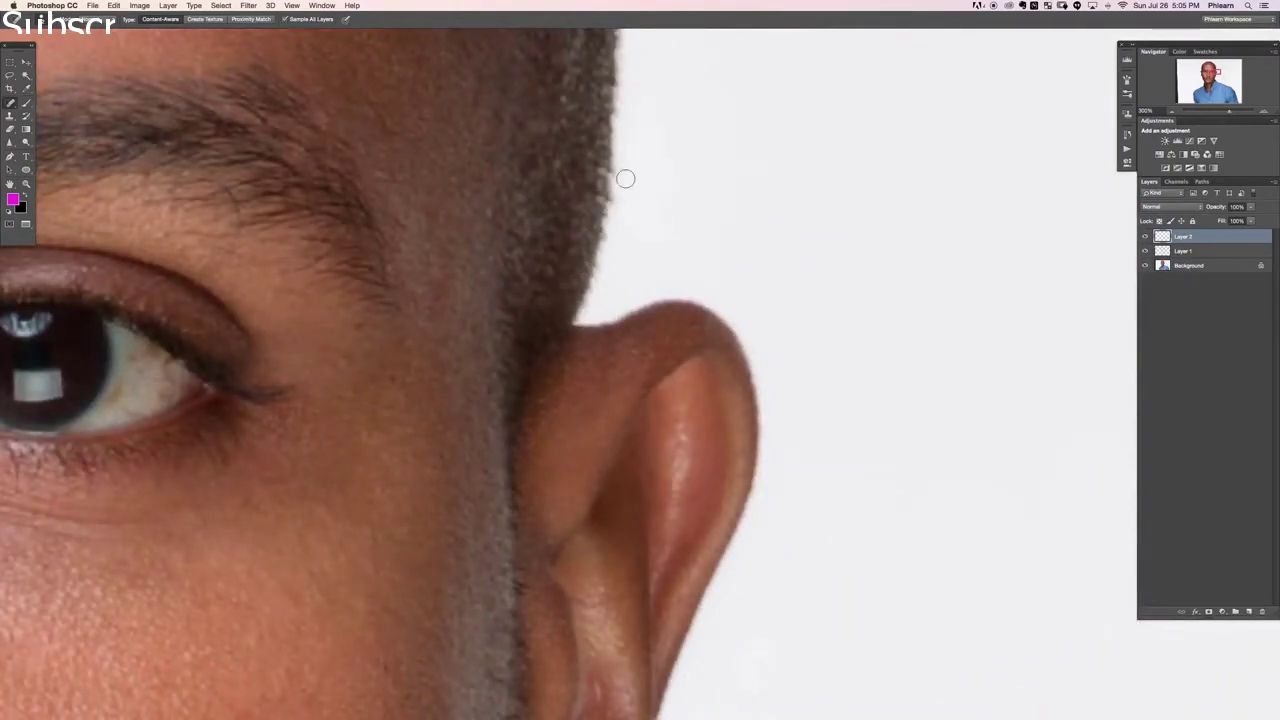
pyautogui.moveTo(10, 104); pyautogui.dragTo(60, 112)
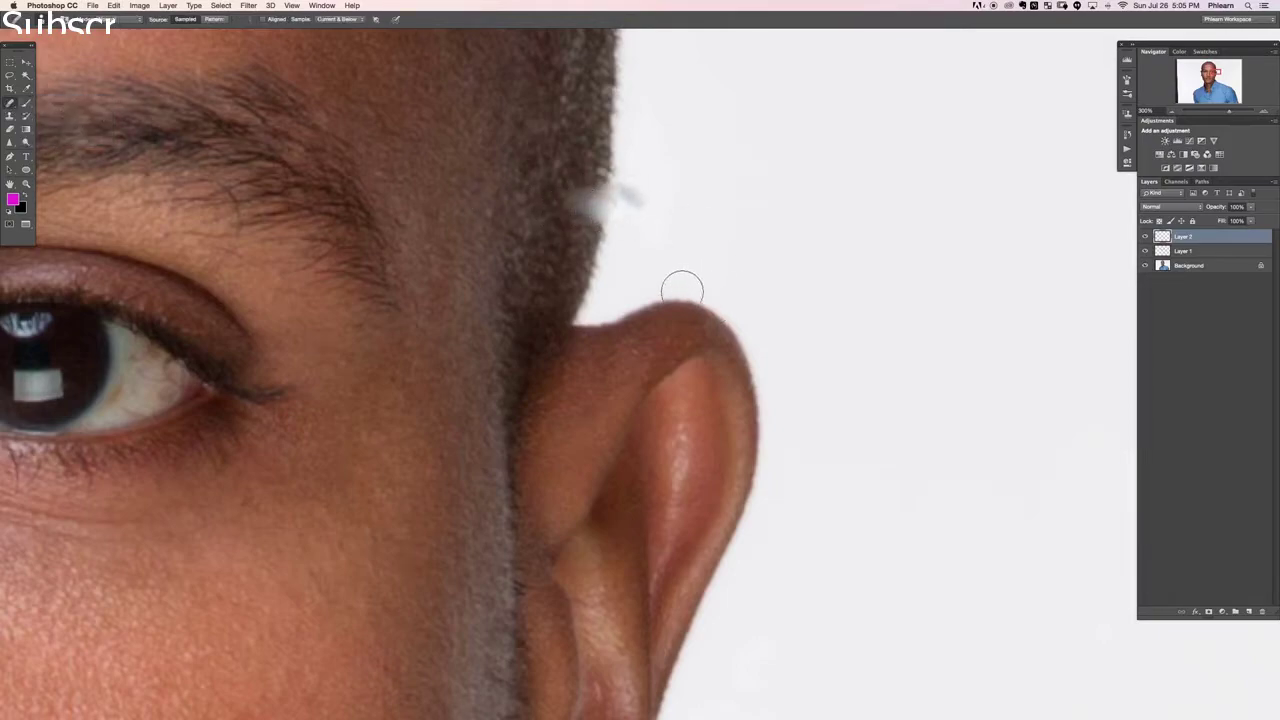
pyautogui.press('super+z')
pyautogui.keyDown('alt'); pyautogui.click(692, 197); pyautogui.keyUp('alt')
pyautogui.moveTo(609, 197); pyautogui.dragTo(595, 212)
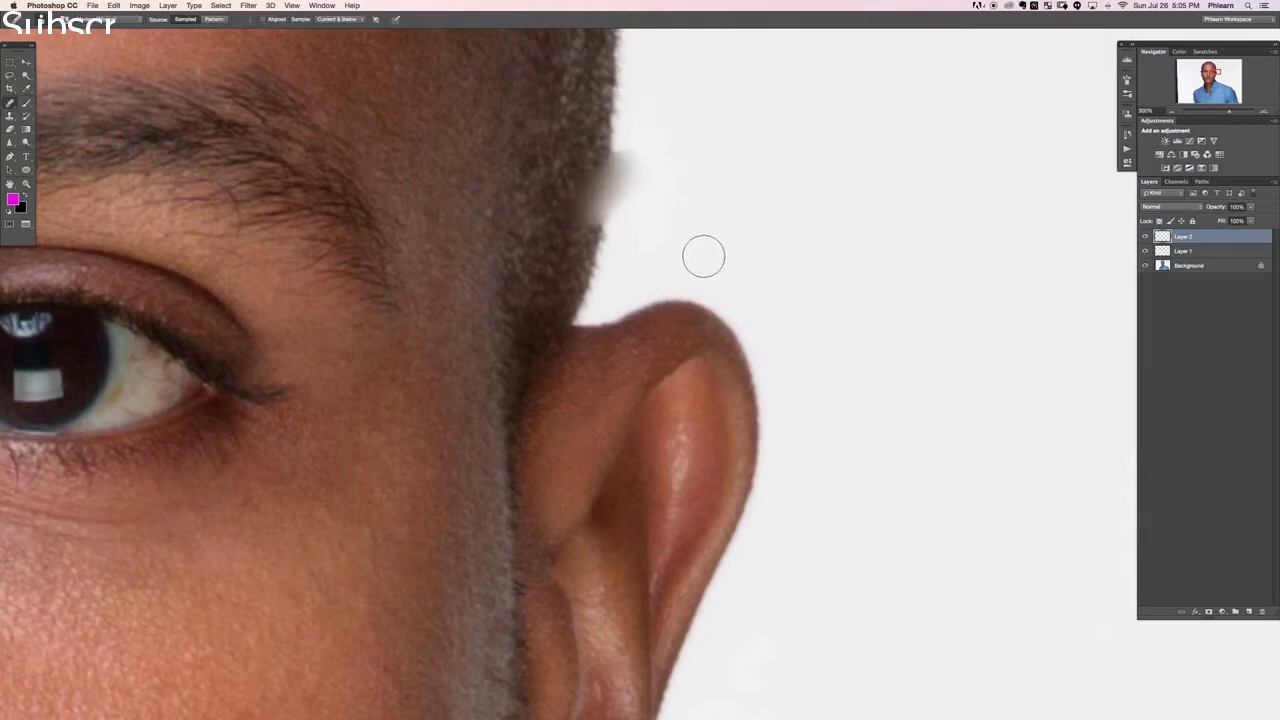
pyautogui.press('super+z')
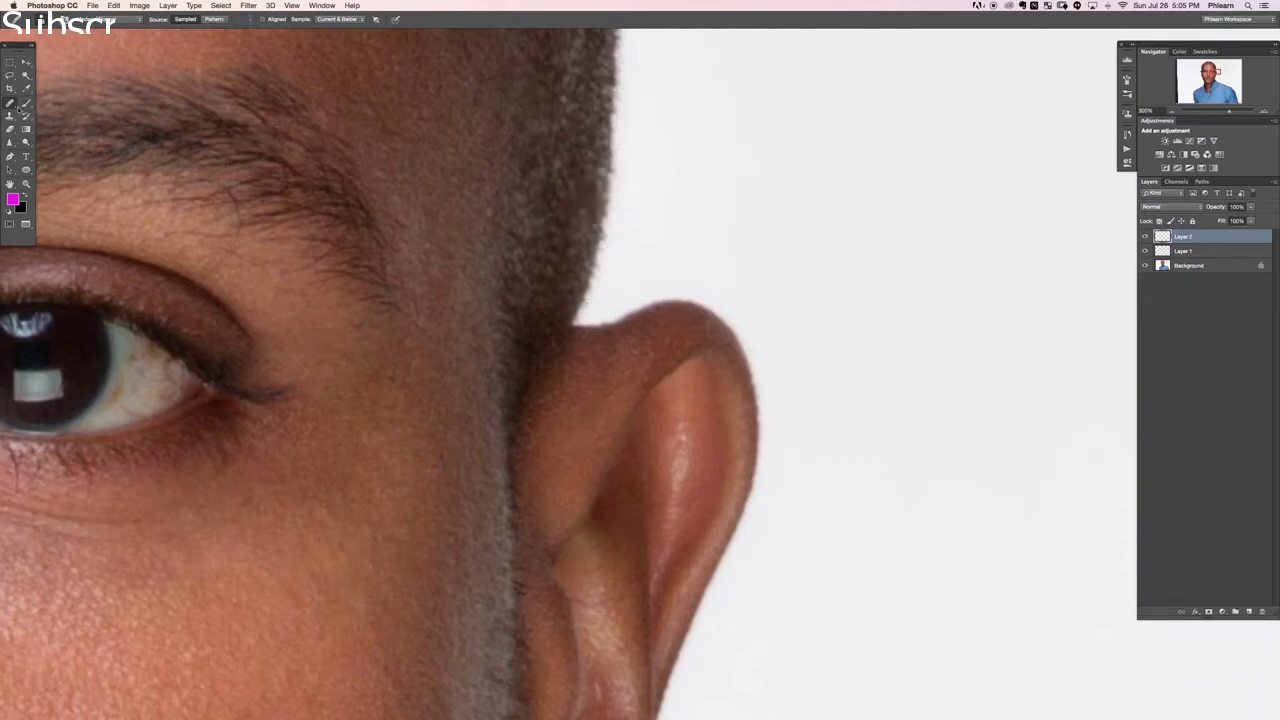
pyautogui.moveTo(14, 104); pyautogui.dragTo(60, 104)
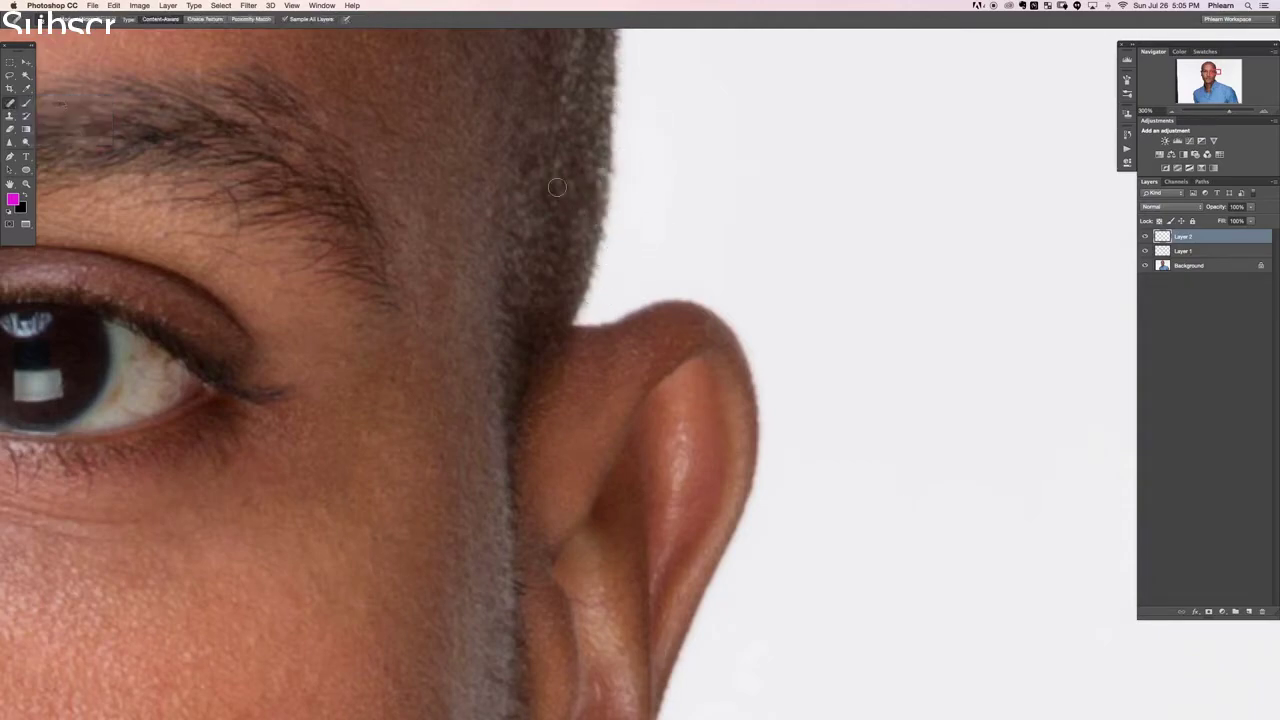
# - Spot-heal the hair edge above the image-right ear and the veins in the outer white of the image-right eye
pyautogui.moveTo(589, 200)
pyautogui.mouseDown()
pyautogui.moveTo(609, 191)
pyautogui.moveTo(620, 125)
pyautogui.mouseUp()
pyautogui.moveTo(459, 512); pyautogui.dragTo(516, 204)
pyautogui.moveTo(355, 334); pyautogui.dragTo(606, 457)
pyautogui.moveTo(462, 272); pyautogui.dragTo(519, 407)
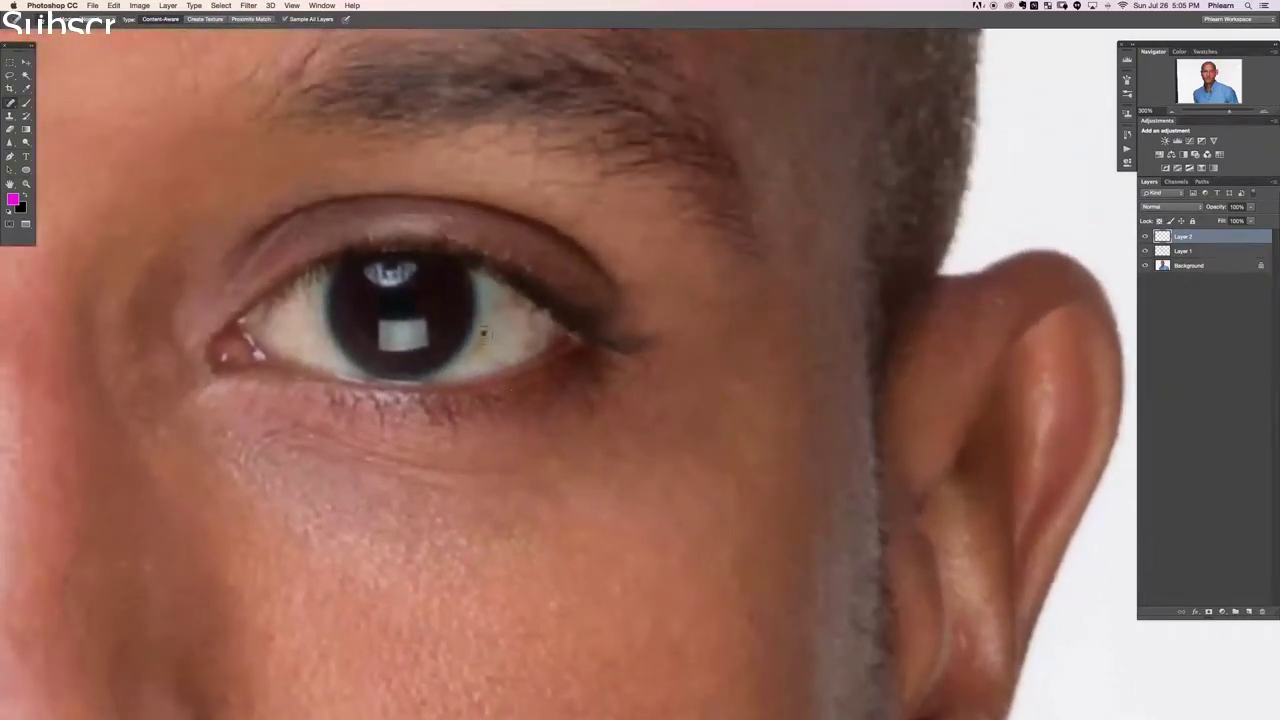
pyautogui.moveTo(483, 333); pyautogui.dragTo(478, 345)
pyautogui.moveTo(497, 303)
pyautogui.mouseDown()
pyautogui.moveTo(531, 316)
pyautogui.moveTo(530, 346)
pyautogui.moveTo(523, 313)
pyautogui.mouseUp()
# - Spot-heal the stray hairs in the image-right eyebrow and around its inner end
pyautogui.moveTo(598, 130)
pyautogui.mouseDown()
pyautogui.moveTo(606, 170)
pyautogui.moveTo(562, 184)
pyautogui.moveTo(600, 184)
pyautogui.mouseUp()
pyautogui.click(584, 149)
pyautogui.press('super+minus')
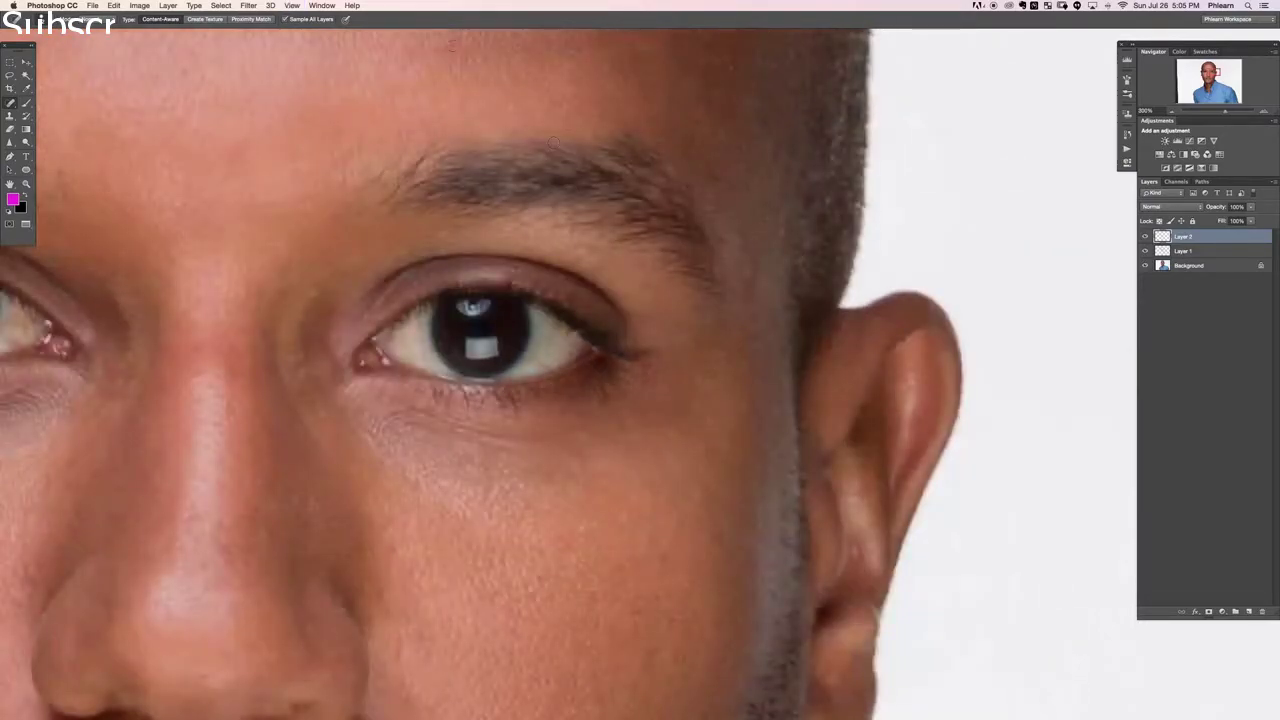
pyautogui.moveTo(385, 200)
pyautogui.mouseDown()
pyautogui.moveTo(378, 172)
pyautogui.moveTo(356, 200)
pyautogui.mouseUp()
pyautogui.moveTo(363, 191); pyautogui.dragTo(413, 130)
# - Spot-heal the stray hairs beside the image-left eyebrow's inner end and the small marks on the forehead and temple
pyautogui.moveTo(248, 287); pyautogui.dragTo(768, 349)
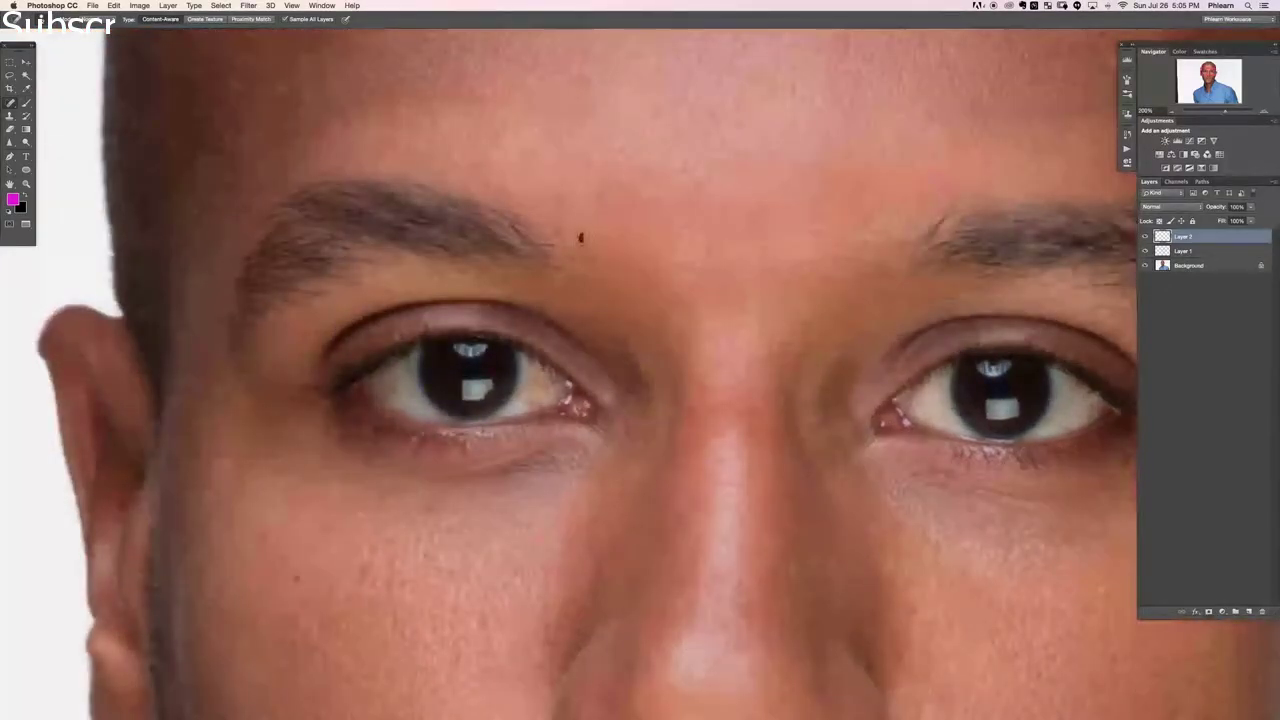
pyautogui.moveTo(581, 238)
pyautogui.mouseDown()
pyautogui.moveTo(578, 264)
pyautogui.moveTo(549, 265)
pyautogui.mouseUp()
pyautogui.moveTo(595, 207); pyautogui.dragTo(558, 216)
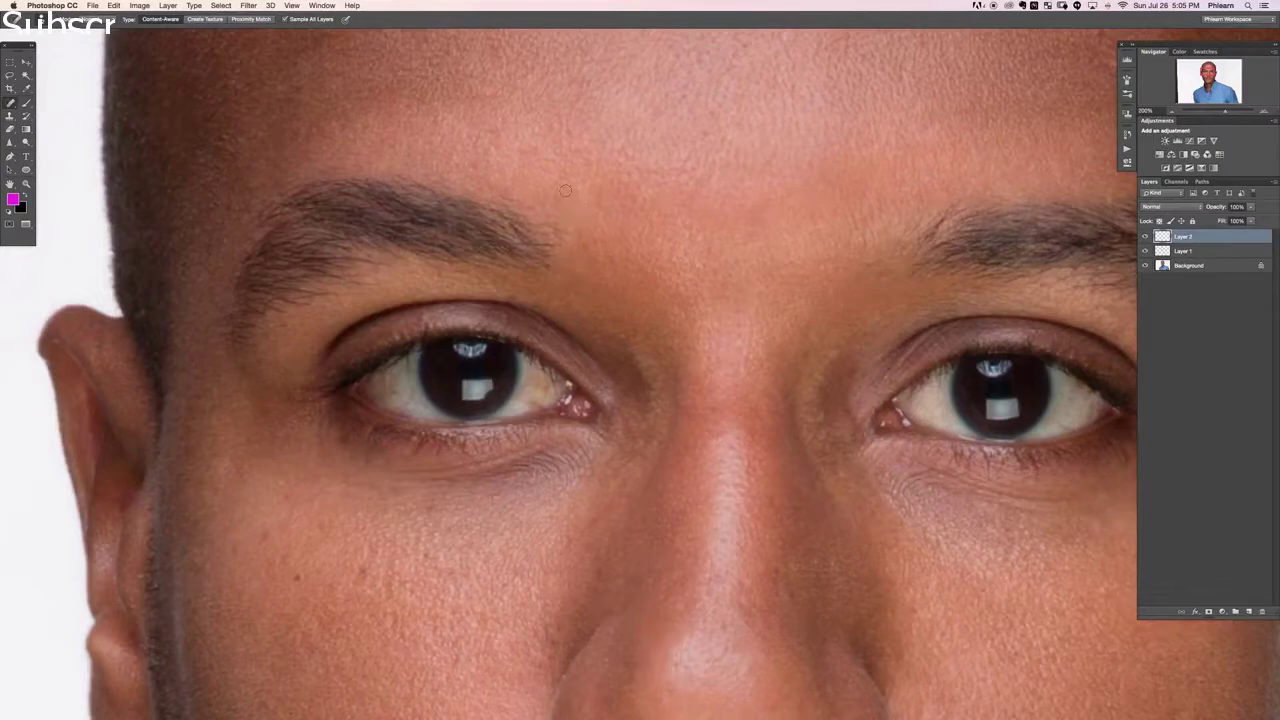
pyautogui.click(490, 130)
pyautogui.moveTo(228, 204); pyautogui.dragTo(231, 206)
# - Remove the small mole and the dark pores on the image-left cheek below the eye with the Spot Healing Brush
pyautogui.scroll(-5, 283, 331)
pyautogui.moveTo(332, 395); pyautogui.dragTo(328, 401)
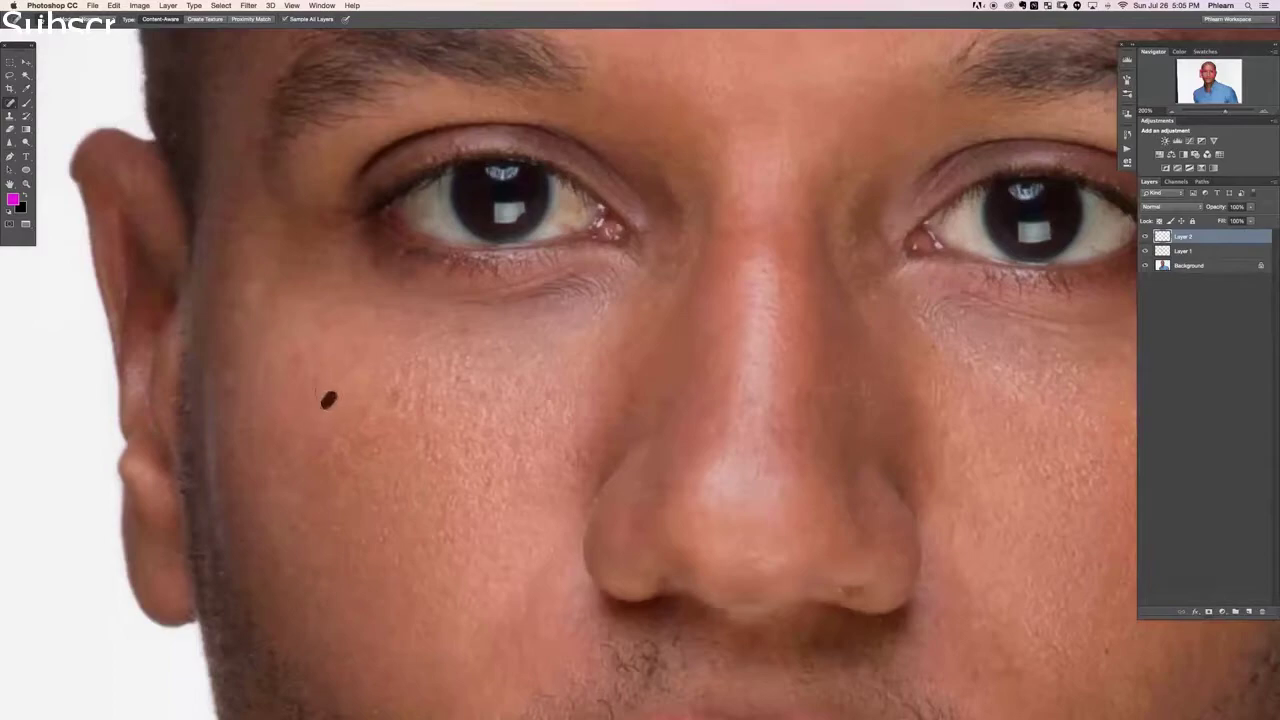
pyautogui.click(397, 391)
pyautogui.click(407, 371)
pyautogui.moveTo(409, 373); pyautogui.dragTo(416, 366)
pyautogui.click(460, 372)
pyautogui.click(457, 350)
# - Spot-heal the marks beside the image-left nostril and the stray hairs along the image-left edge of the moustache
pyautogui.scroll(-5, 523, 524)
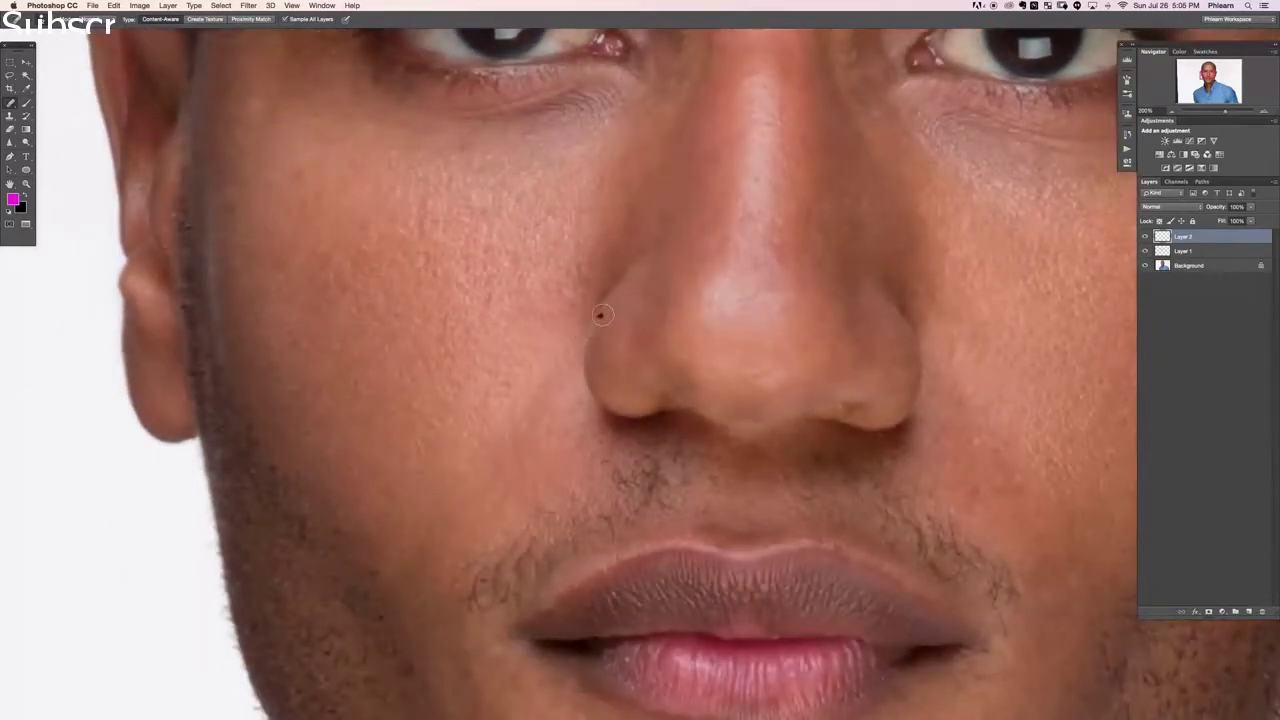
pyautogui.scroll(-5, 617, 441)
pyautogui.hscroll(3, 617, 441)
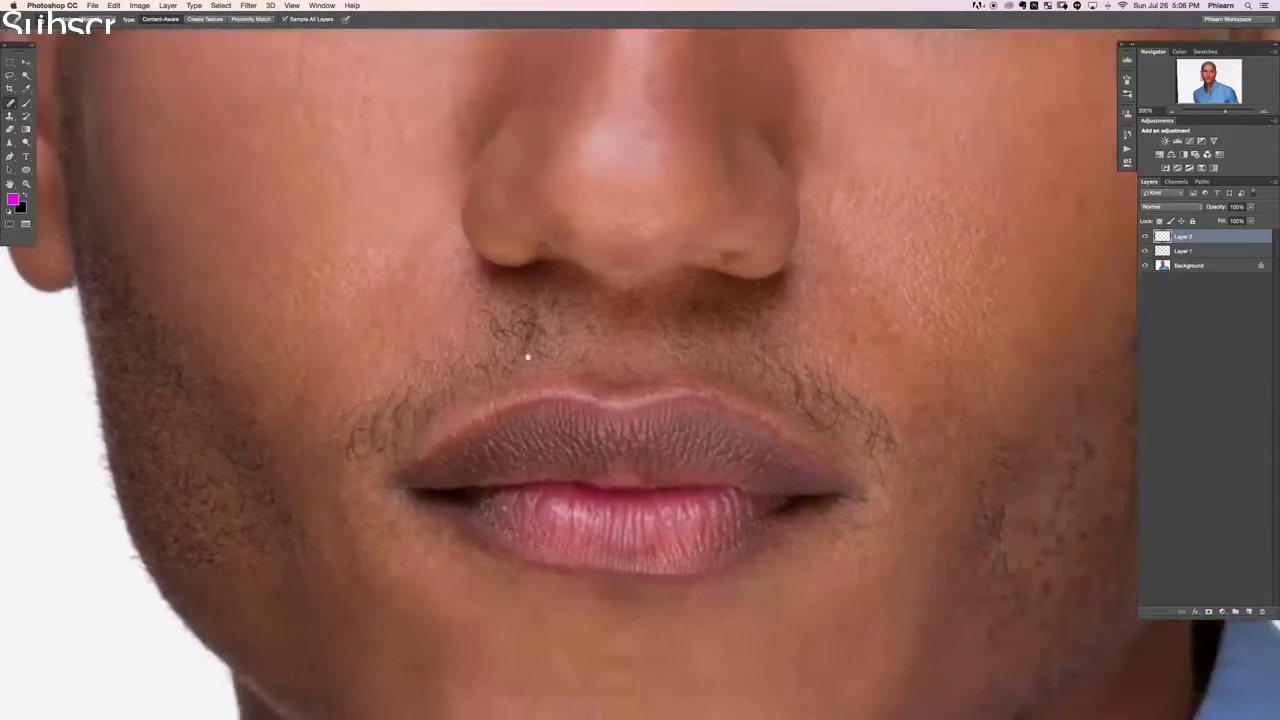
pyautogui.click(479, 308)
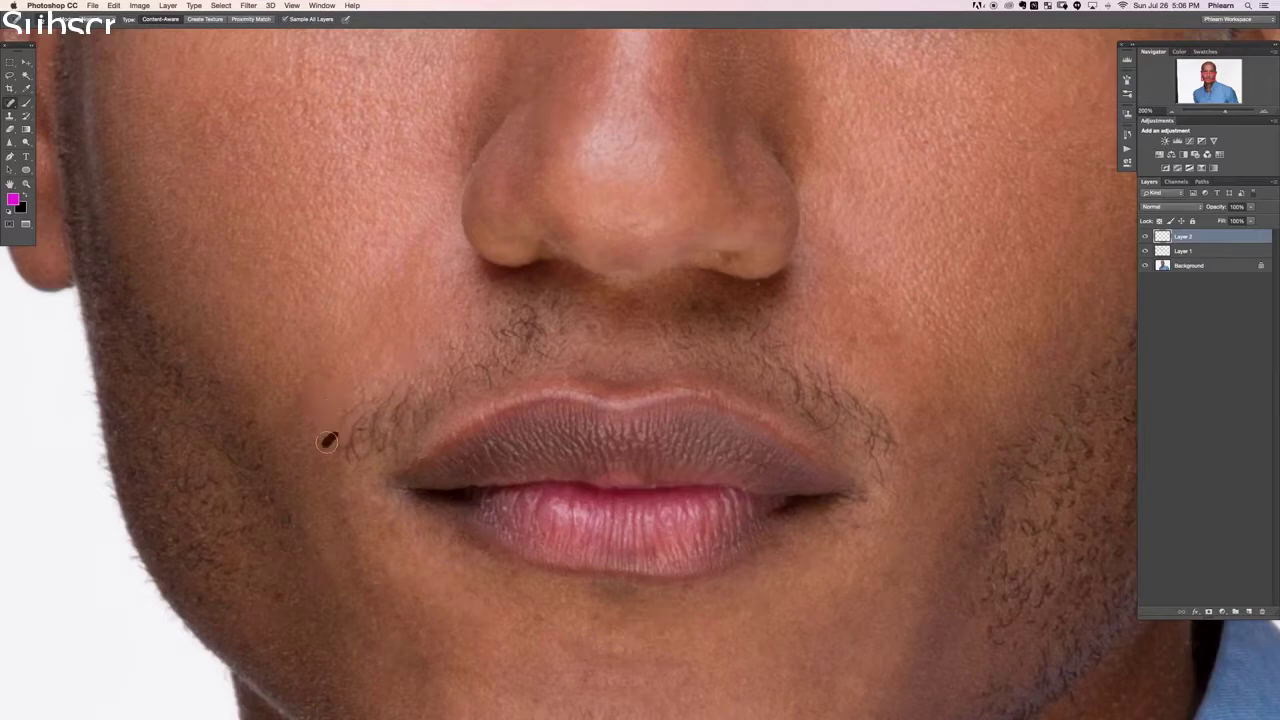
pyautogui.moveTo(338, 414); pyautogui.dragTo(385, 381)
# - Spot-heal the remaining small blemishes on the chin below the lower lip
pyautogui.scroll(-5, 410, 554)
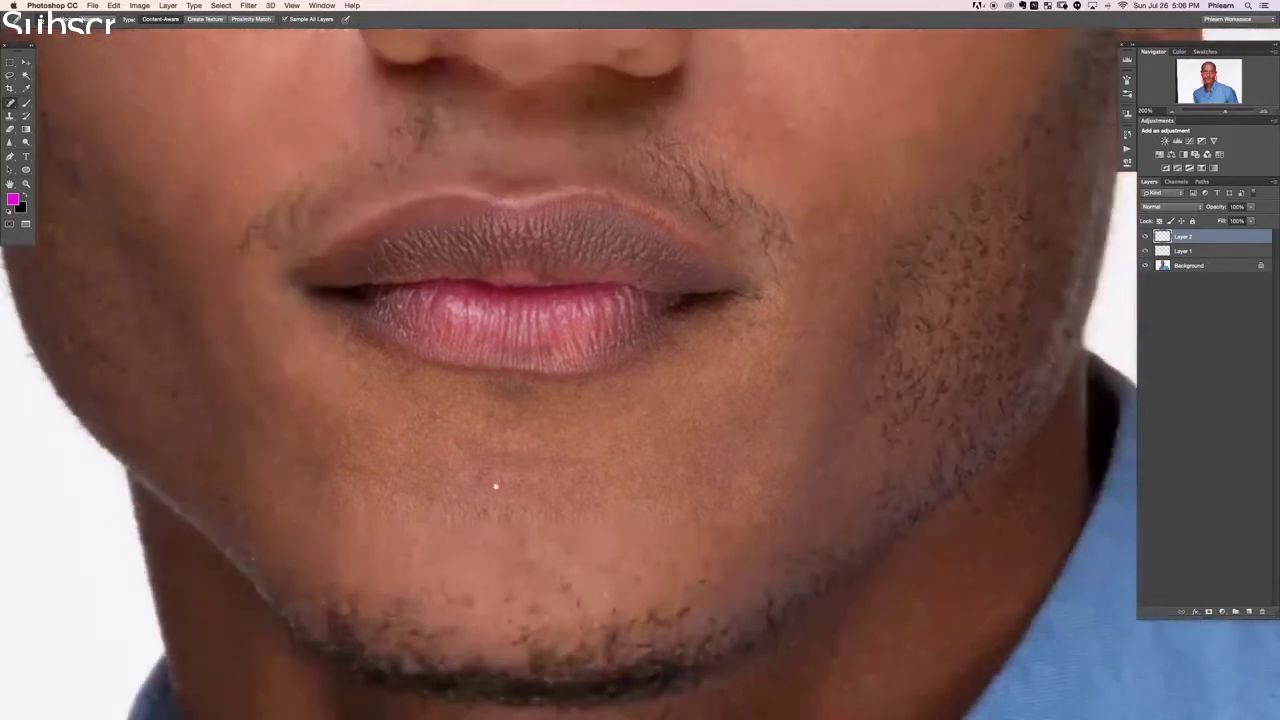
pyautogui.moveTo(484, 420); pyautogui.dragTo(503, 415)
pyautogui.moveTo(542, 488)
pyautogui.mouseDown()
pyautogui.moveTo(514, 490)
pyautogui.moveTo(503, 449)
pyautogui.mouseUp()
pyautogui.moveTo(492, 432); pyautogui.dragTo(490, 430)
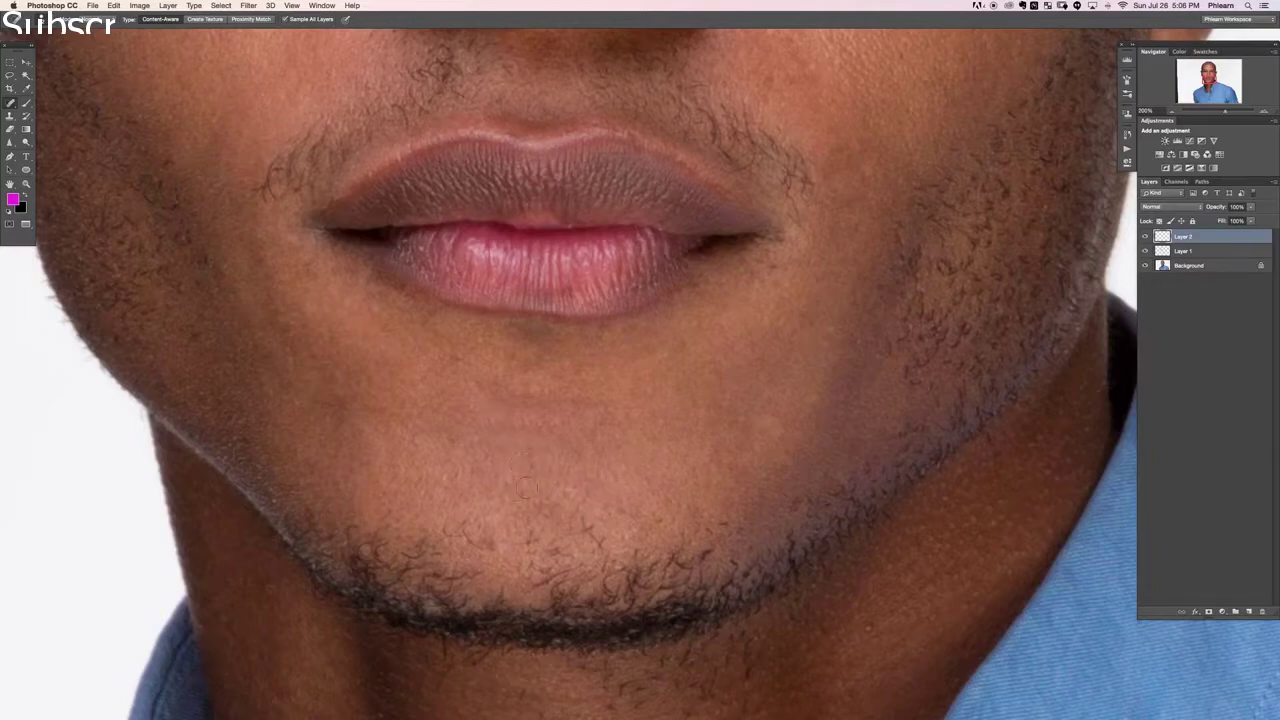
# - Spot-heal the marks along the image-left edge of the face beside the ear and the spot on the image-right forehead
pyautogui.scroll(10, 527, 488)
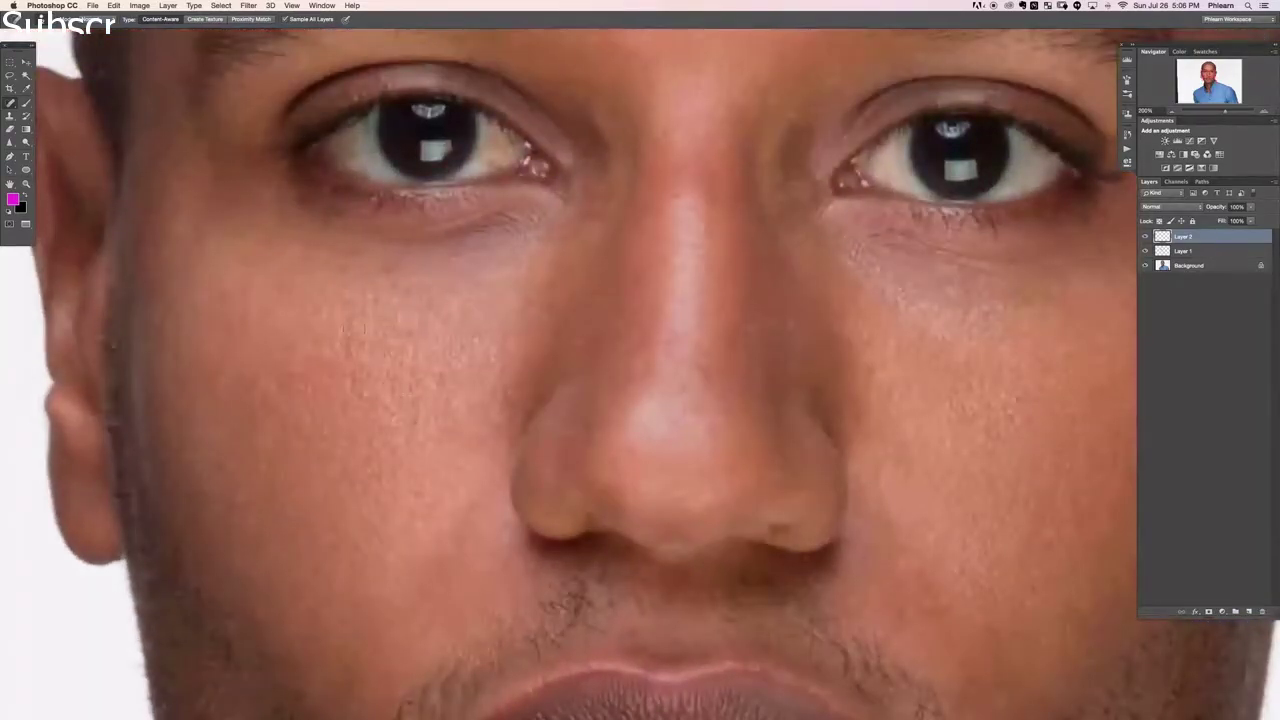
pyautogui.moveTo(687, 410); pyautogui.dragTo(554, 447)
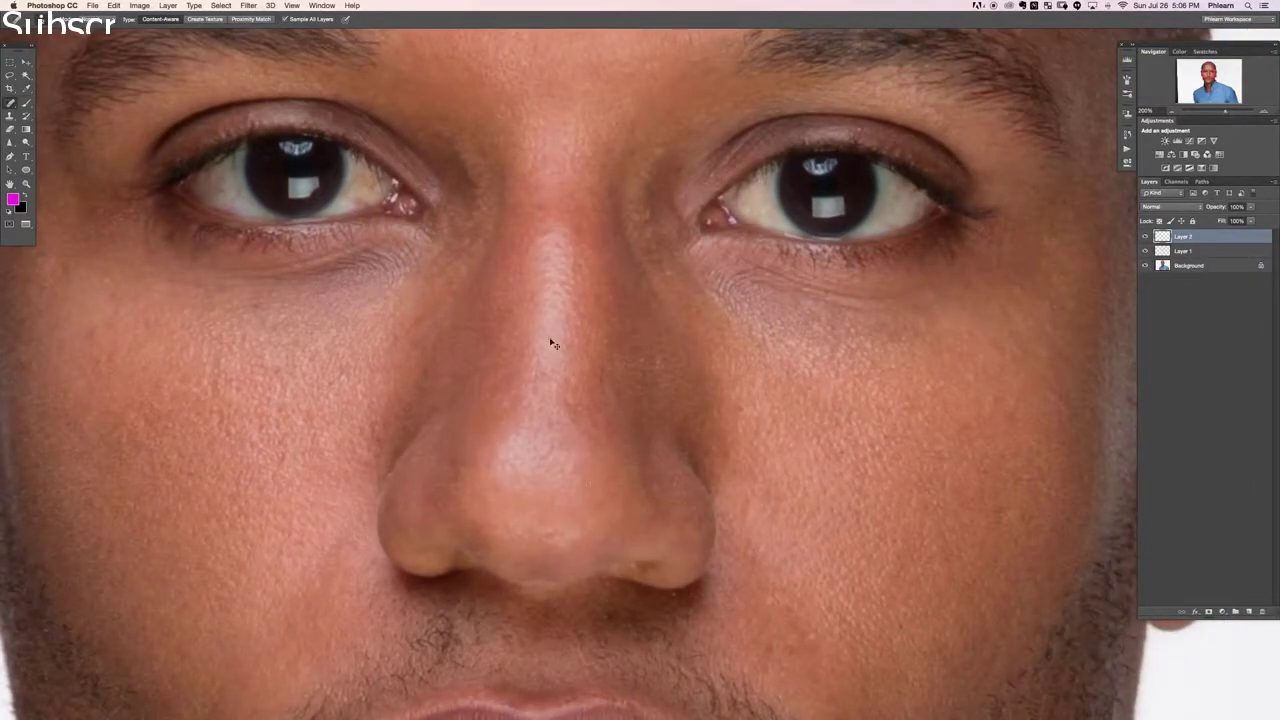
pyautogui.press('super+minus')
pyautogui.press('super+minus')
pyautogui.press('super+plus')
pyautogui.press('super+minus')
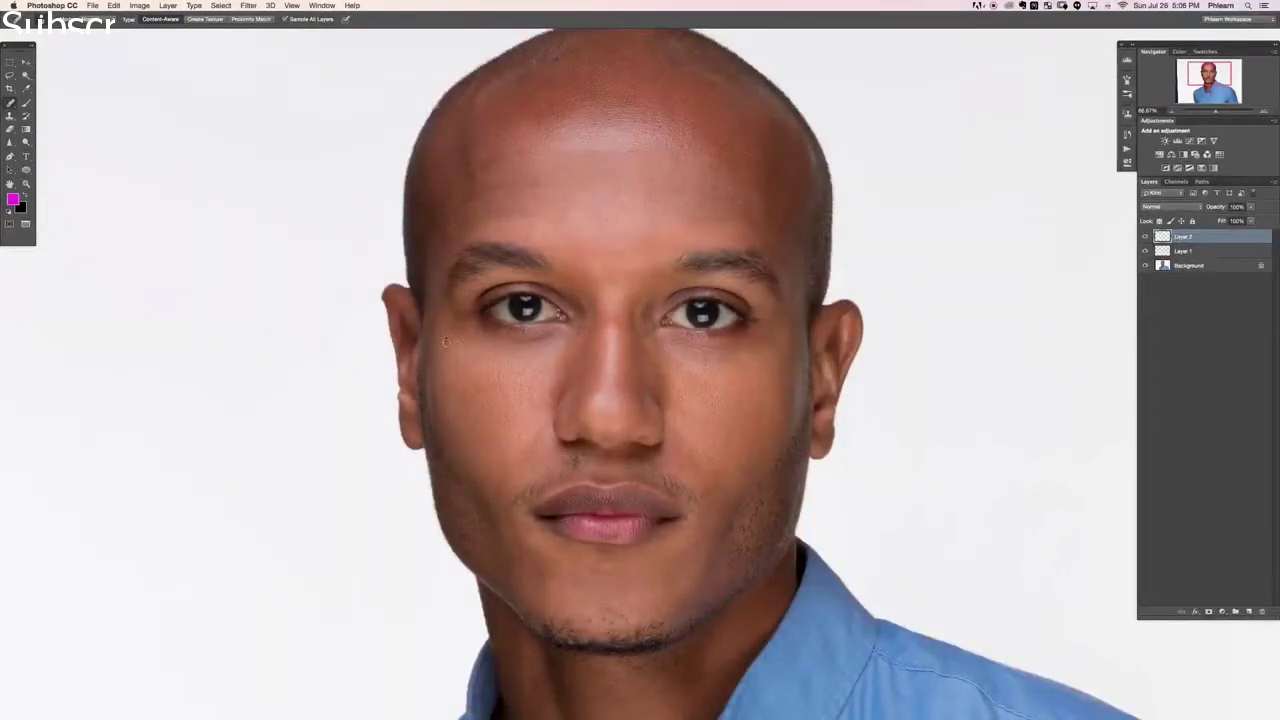
pyautogui.moveTo(442, 336)
pyautogui.mouseDown()
pyautogui.moveTo(453, 353)
pyautogui.moveTo(437, 371)
pyautogui.mouseUp()
pyautogui.click(436, 371)
pyautogui.click(448, 362)
pyautogui.click(737, 193)
# - Check the neck and shirt for specks, and spot-heal the image-left chest of the shirt and the bridge of the nose
pyautogui.scroll(-5, 585, 550)
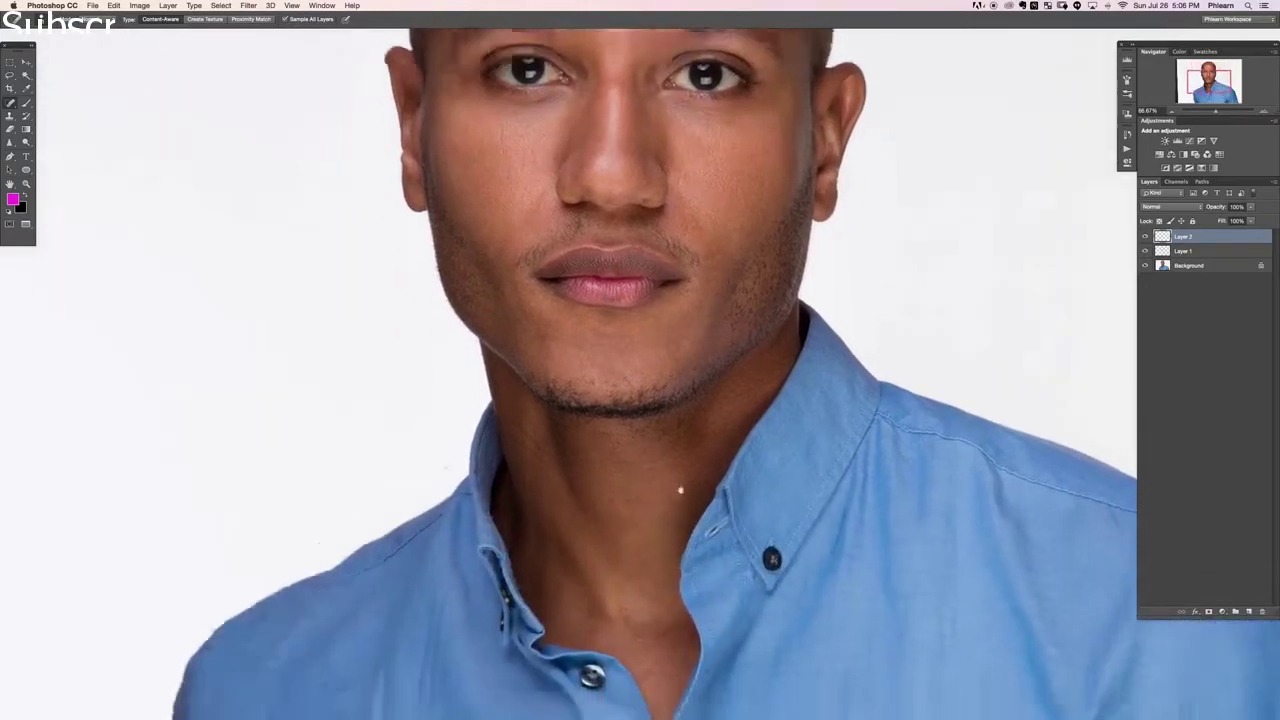
pyautogui.scroll(-5, 680, 491)
pyautogui.scroll(-3, 658, 347)
pyautogui.hscroll(-3, 658, 347)
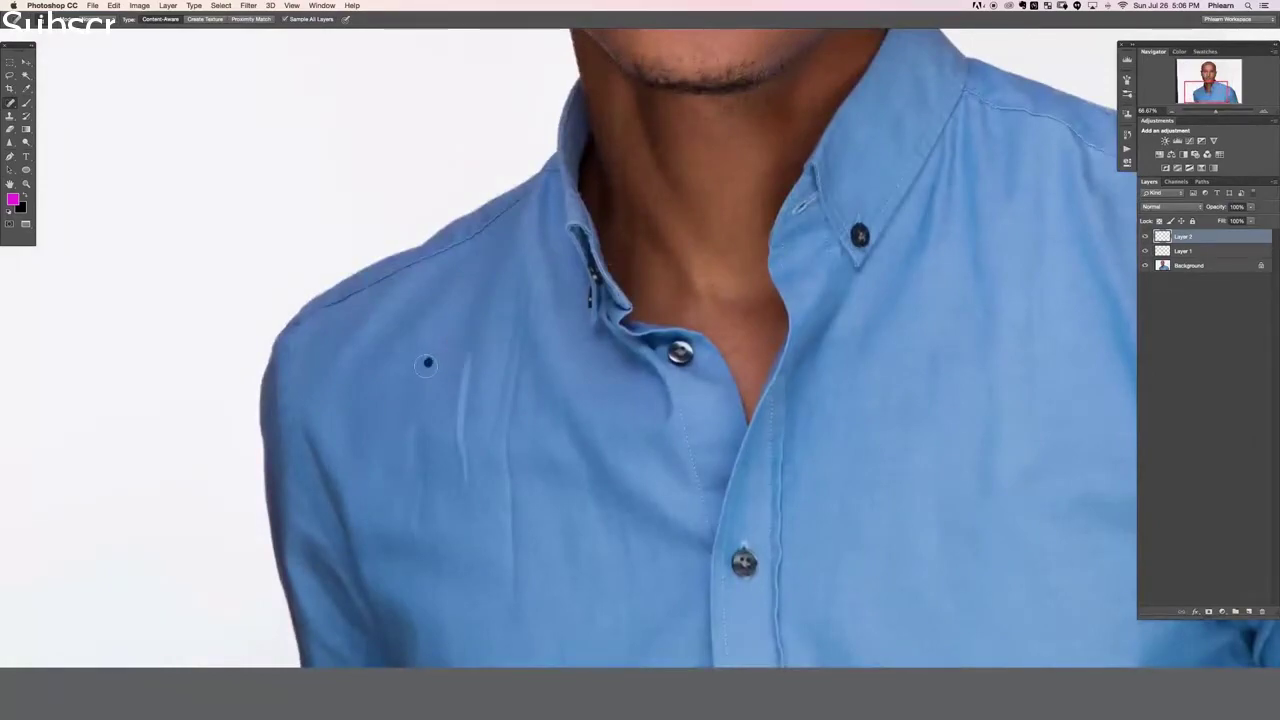
pyautogui.scroll(10, 501, 346)
pyautogui.hscroll(5, 501, 346)
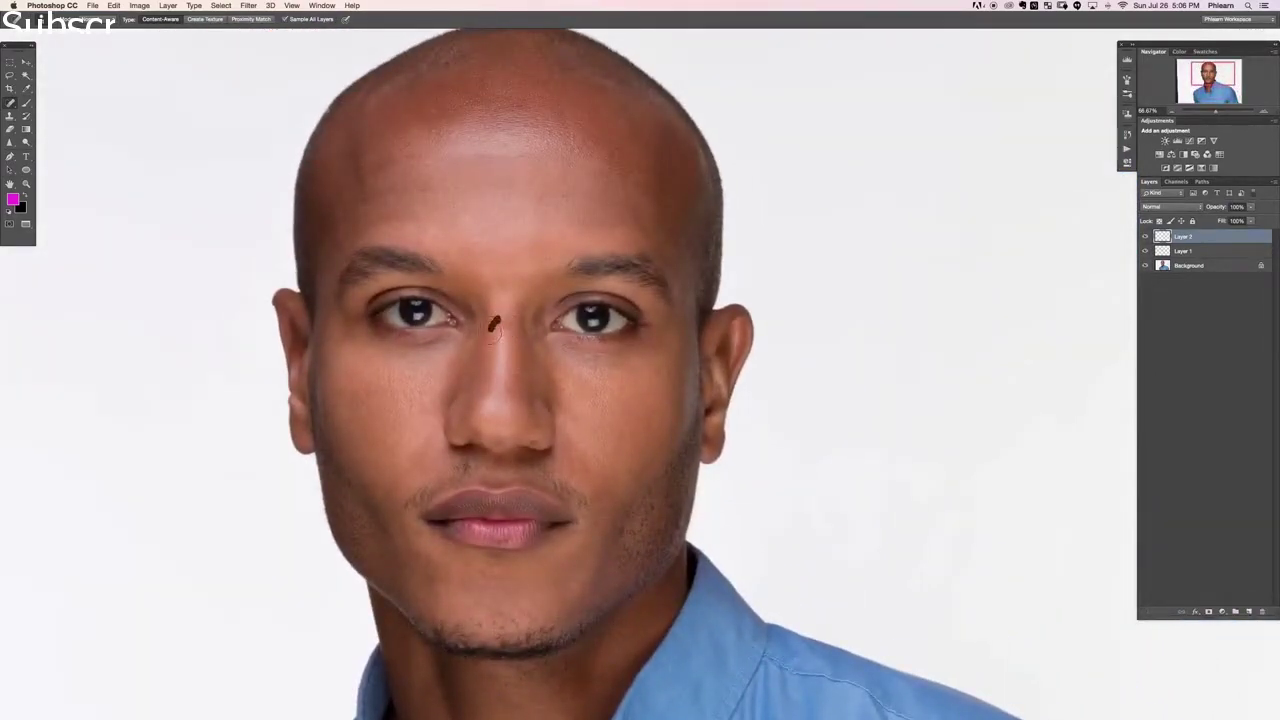
# - Group the two retouching layers, Layer 1 and Layer 2, together
pyautogui.keyDown('shift'); pyautogui.click(1208, 251); pyautogui.keyUp('shift')
pyautogui.press('super+g')
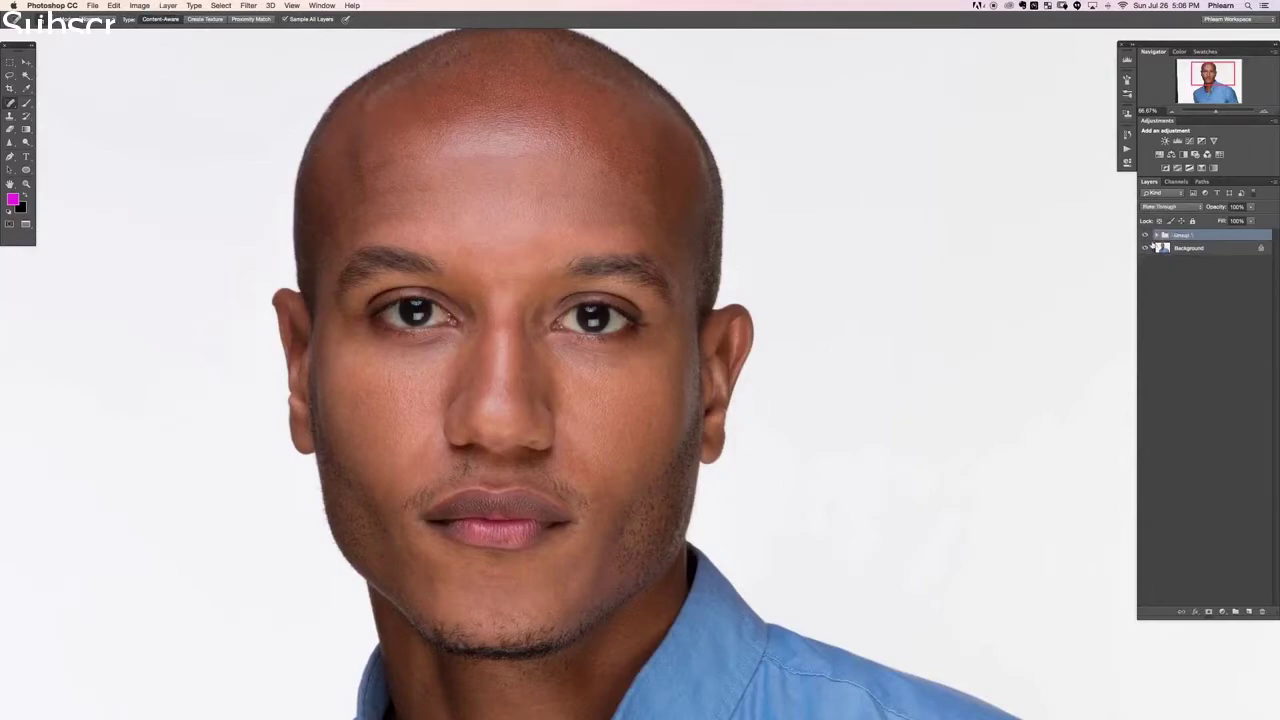
# - Compare the portrait before and after retouching by repeatedly hiding and showing the layer group
pyautogui.click(1145, 234)
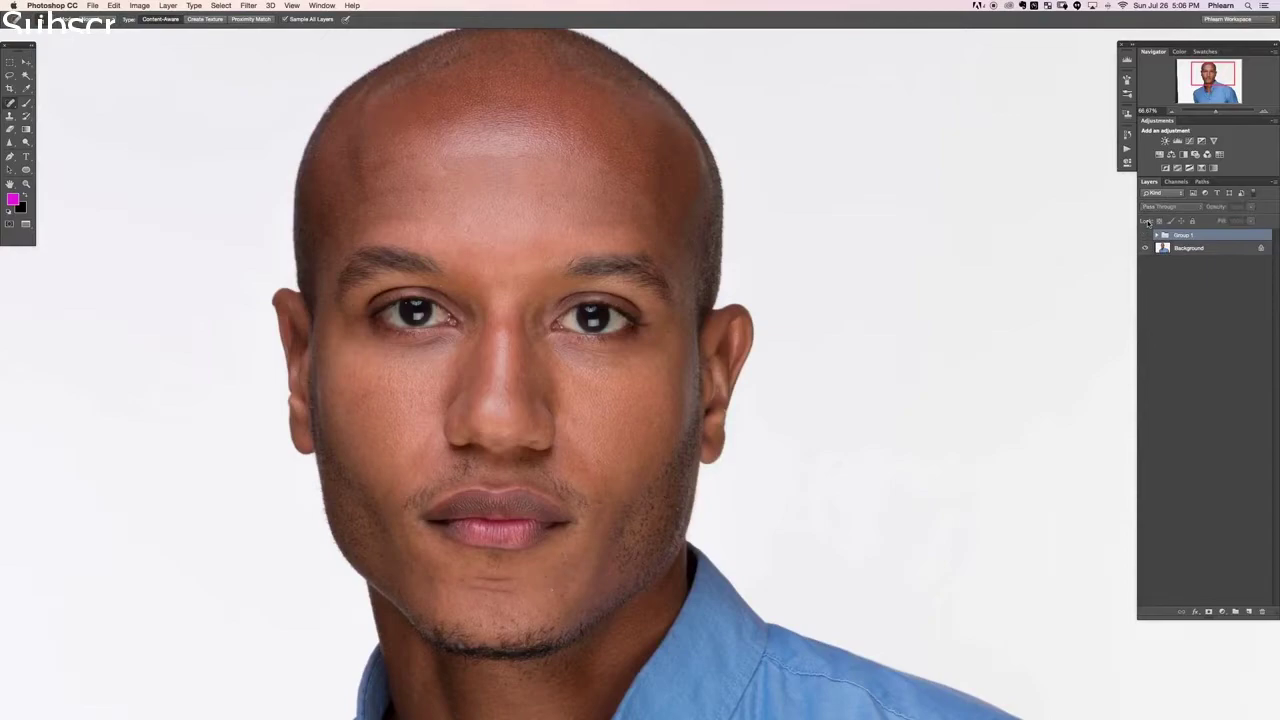
pyautogui.click(1145, 233)
pyautogui.click(1145, 234)
pyautogui.click(1145, 234)
pyautogui.press('super+comma')
pyautogui.press('super+comma')
pyautogui.press('super+comma')
pyautogui.press('super+comma')
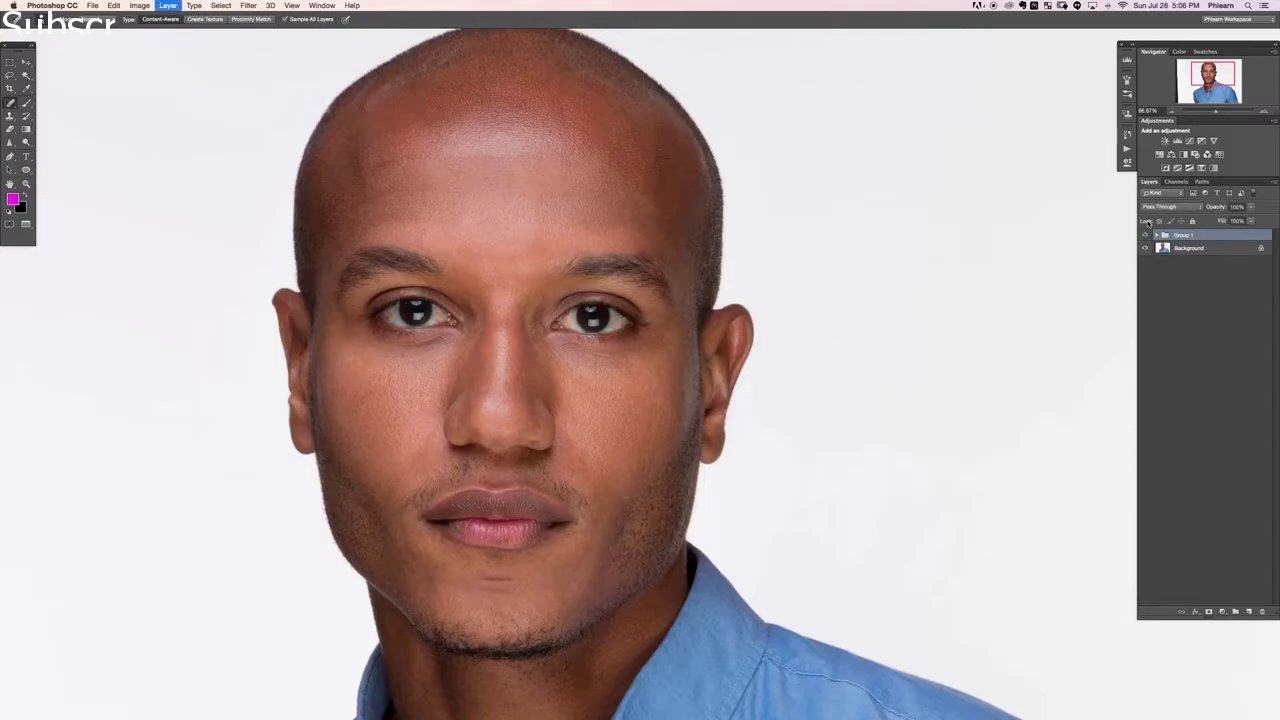
pyautogui.press('super+comma')
pyautogui.press('super+comma')
pyautogui.press('super+comma')
pyautogui.press('super+comma')
pyautogui.press('super+comma')
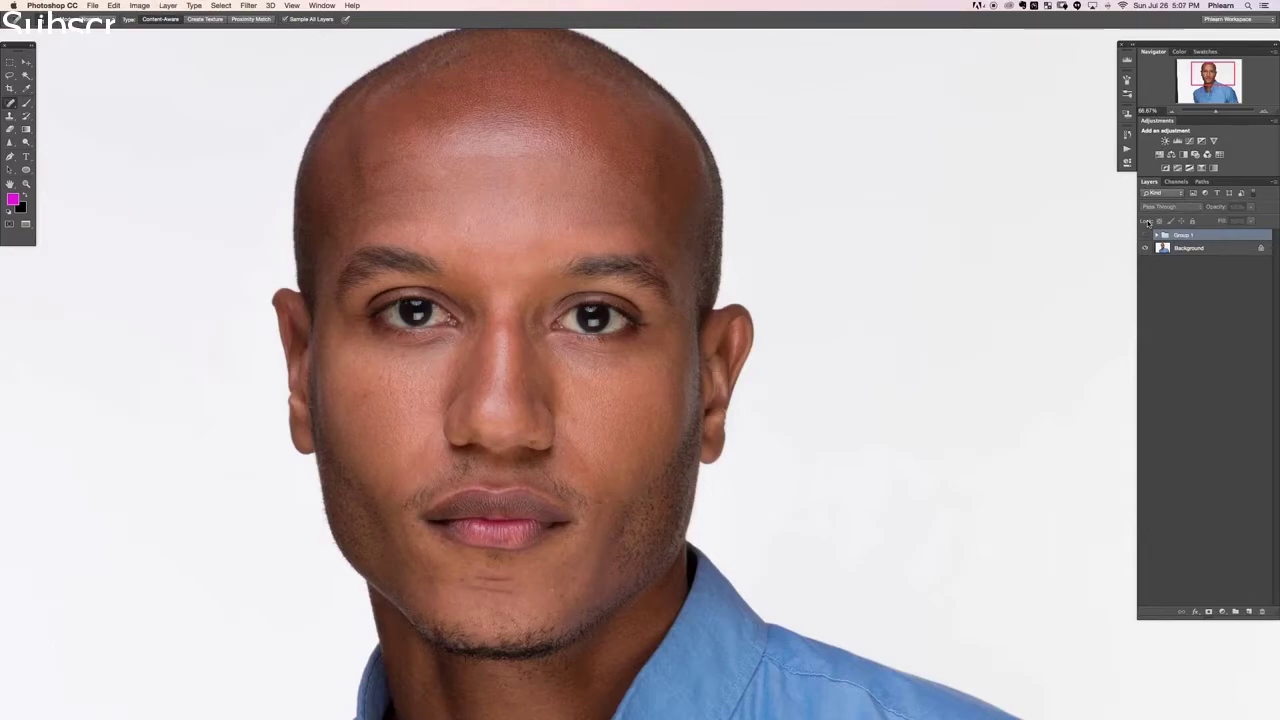
pyautogui.press('super+comma')
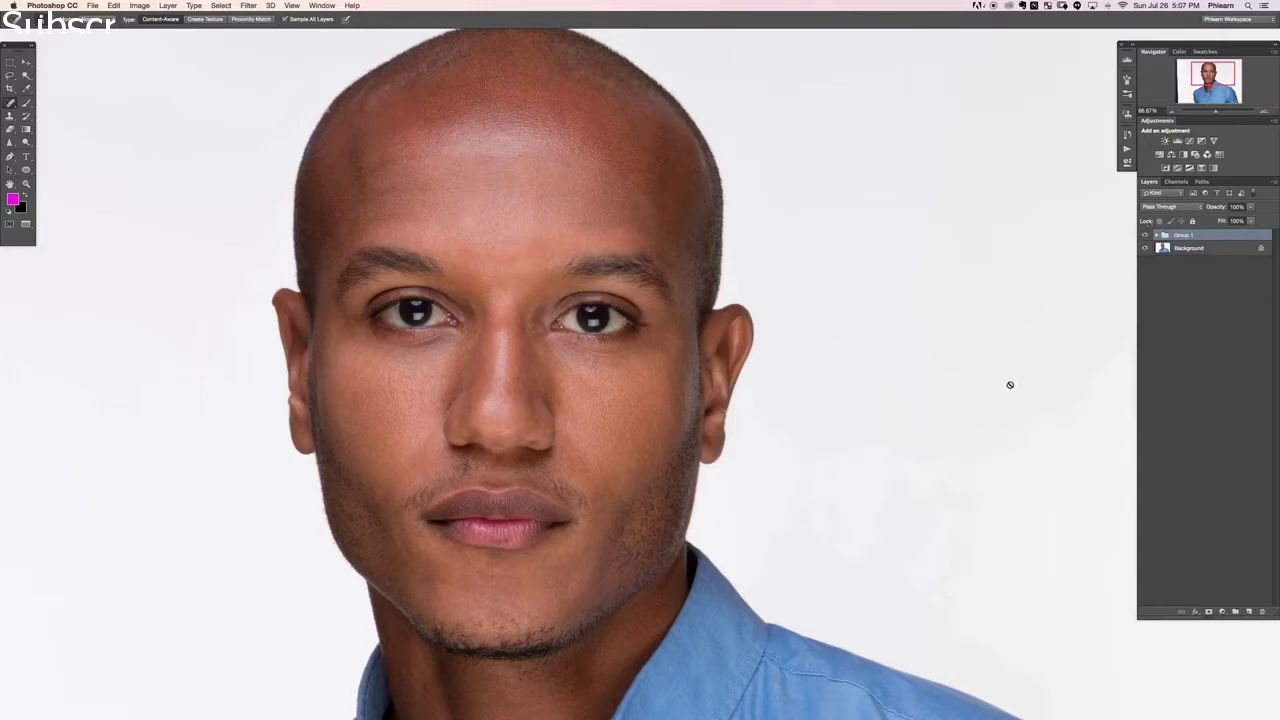
# - Choose the Patch tool, stamp all visible layers into a new Layer 3, and add an empty Layer 4 above it
pyautogui.moveTo(585, 418); pyautogui.dragTo(590, 448)
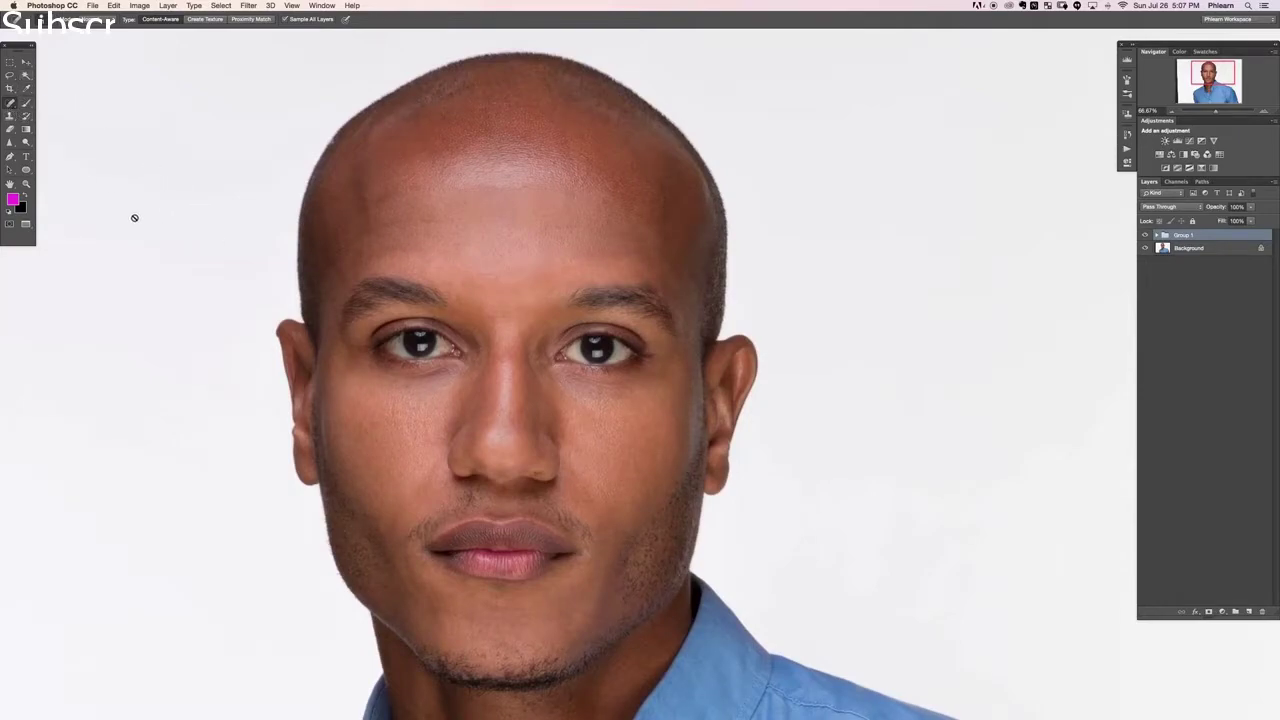
pyautogui.rightClick(10, 103)
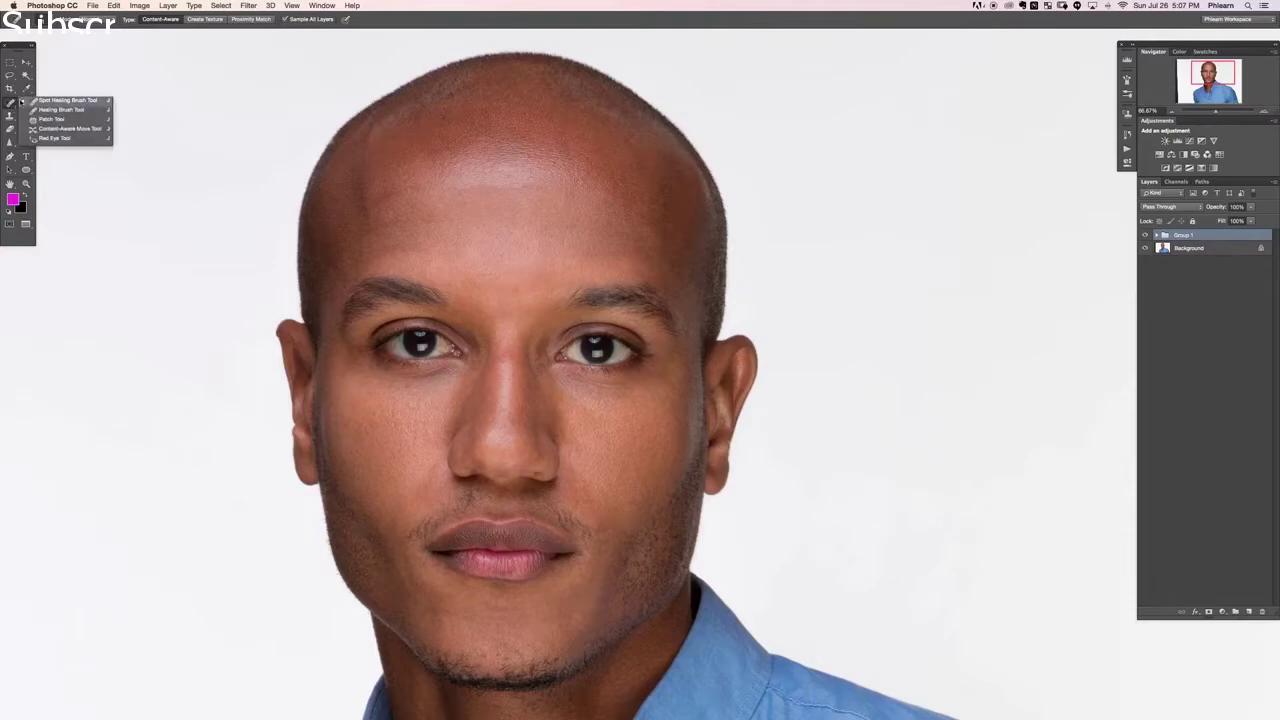
pyautogui.click(50, 119)
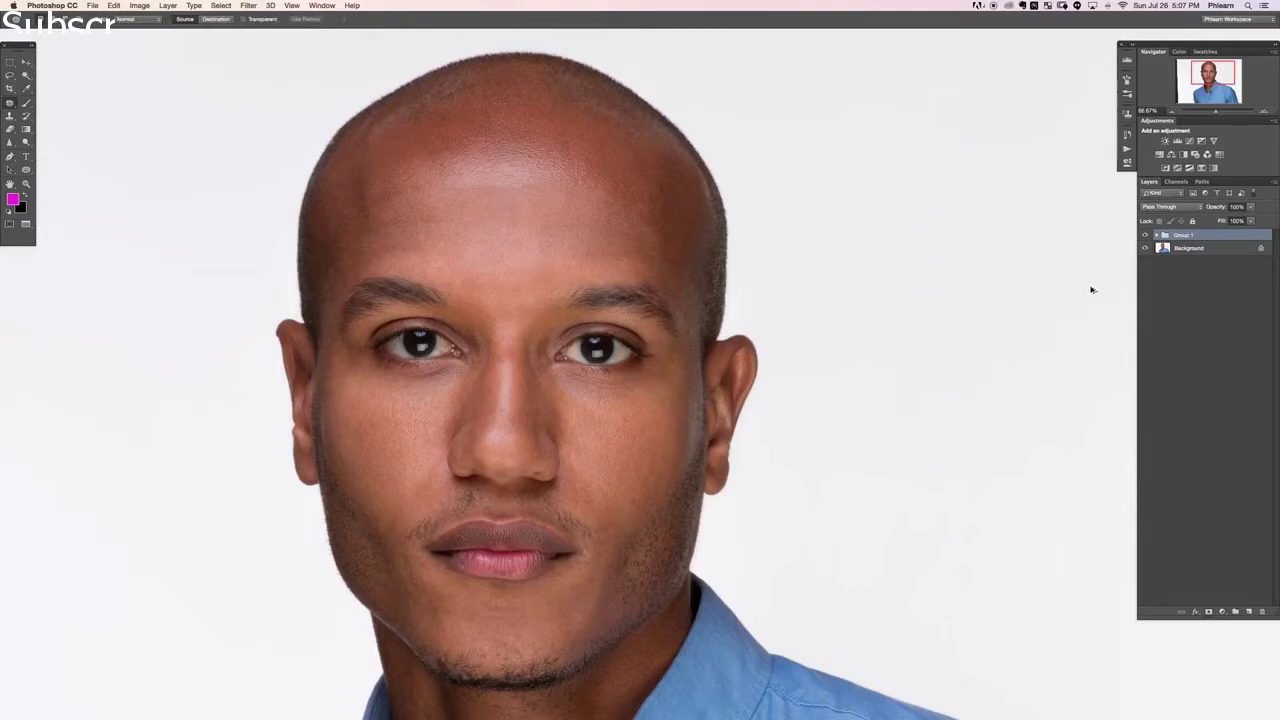
pyautogui.press('super+shift+alt+n')
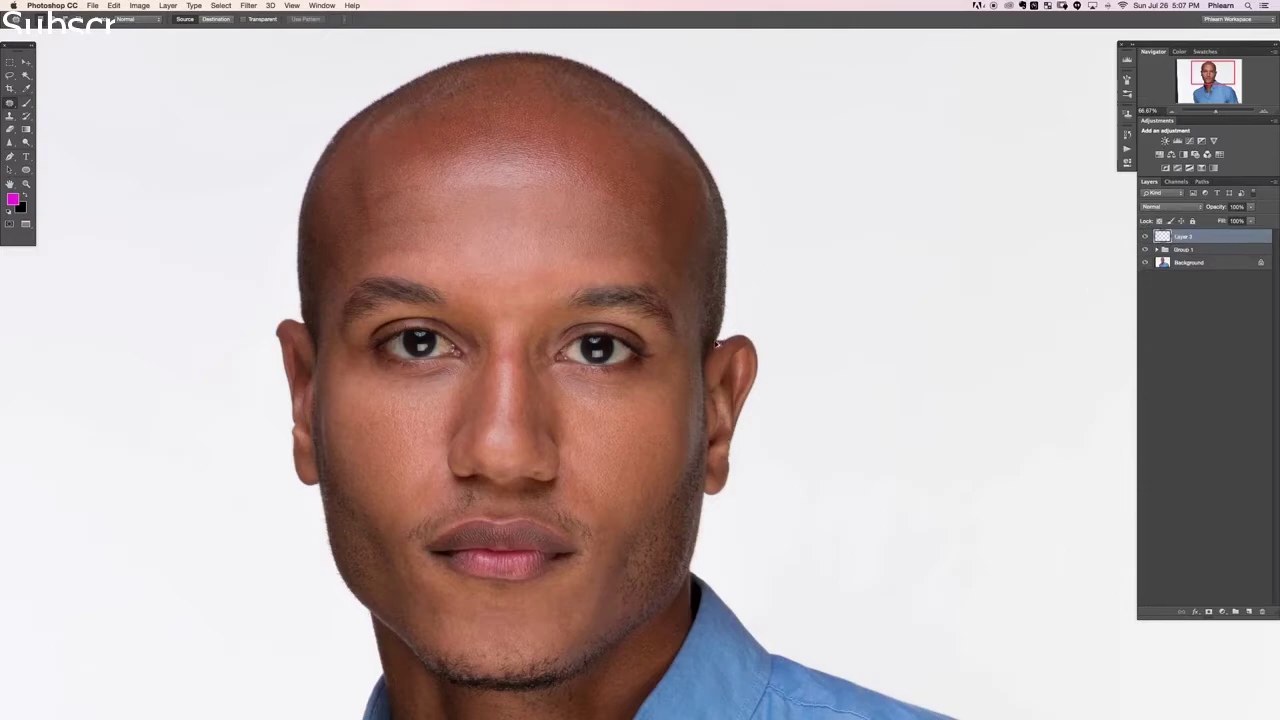
pyautogui.press('super+shift+alt+e')
pyautogui.press('super+shift+alt+n')
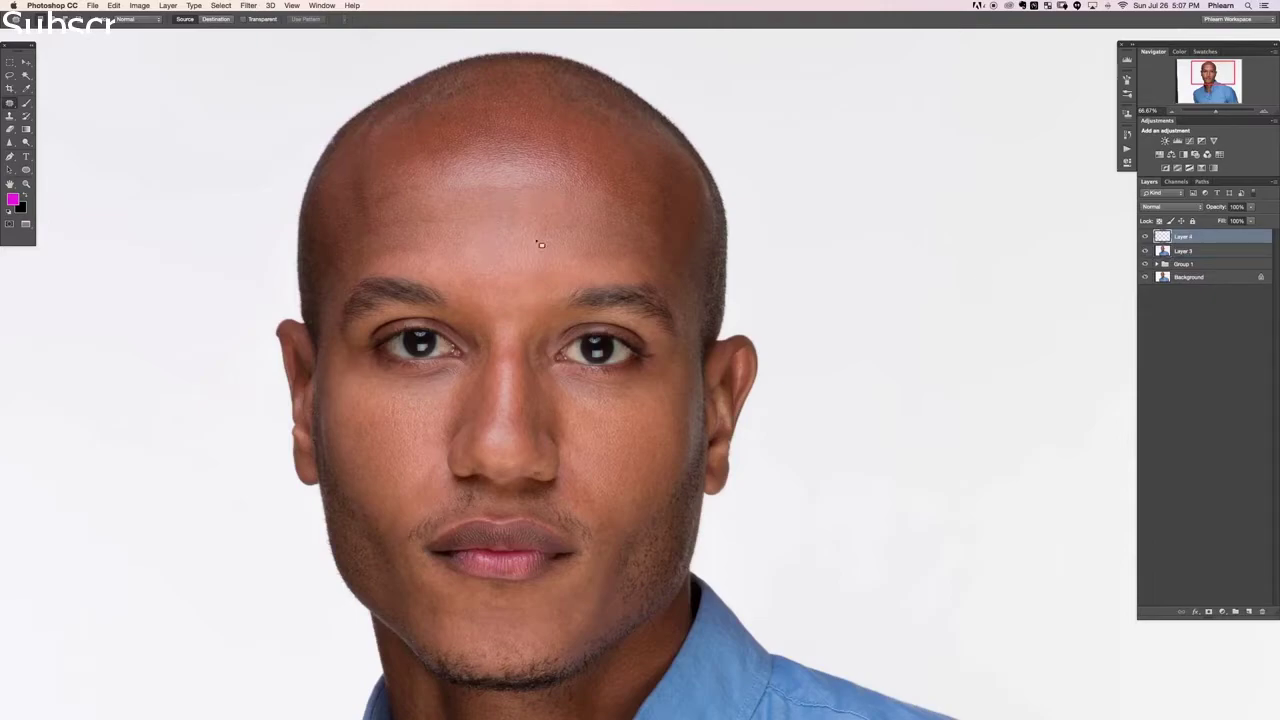
# - Try to patch the middle of the forehead on the empty Layer 4, and make the merged Layer 3 active instead
pyautogui.moveTo(537, 241); pyautogui.dragTo(577, 223)
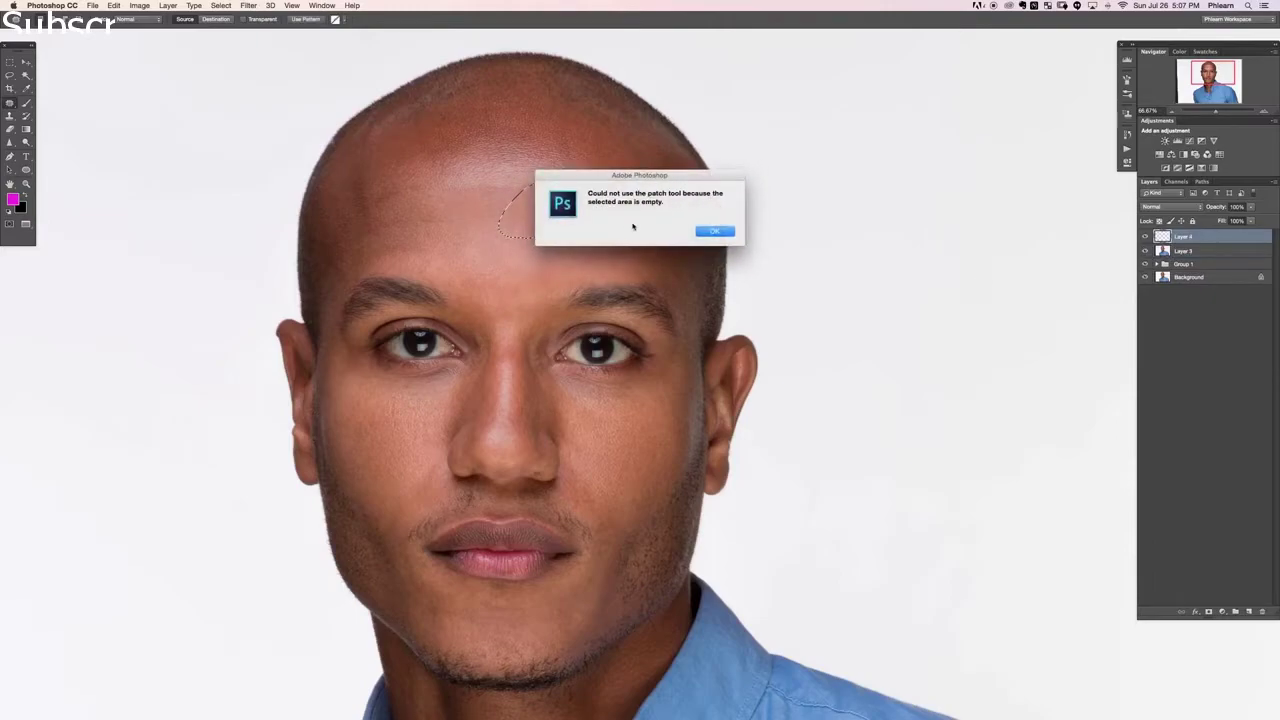
pyautogui.click(706, 234)
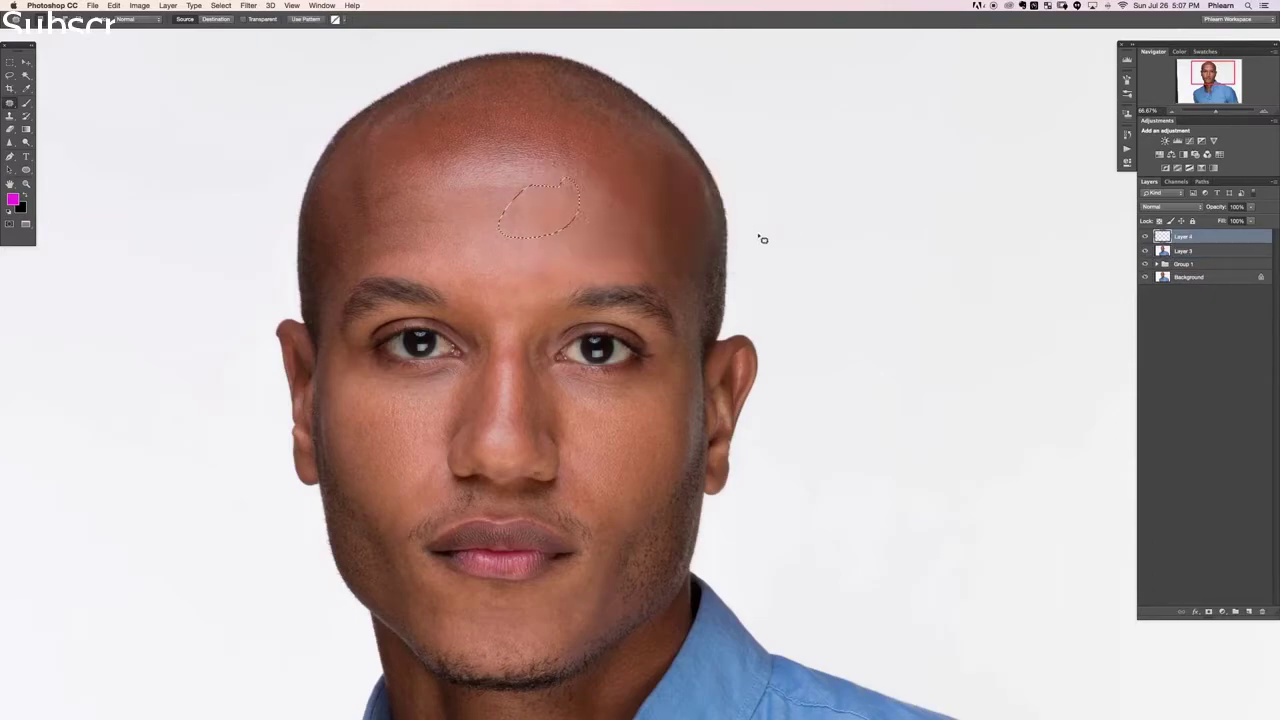
pyautogui.click(1188, 252)
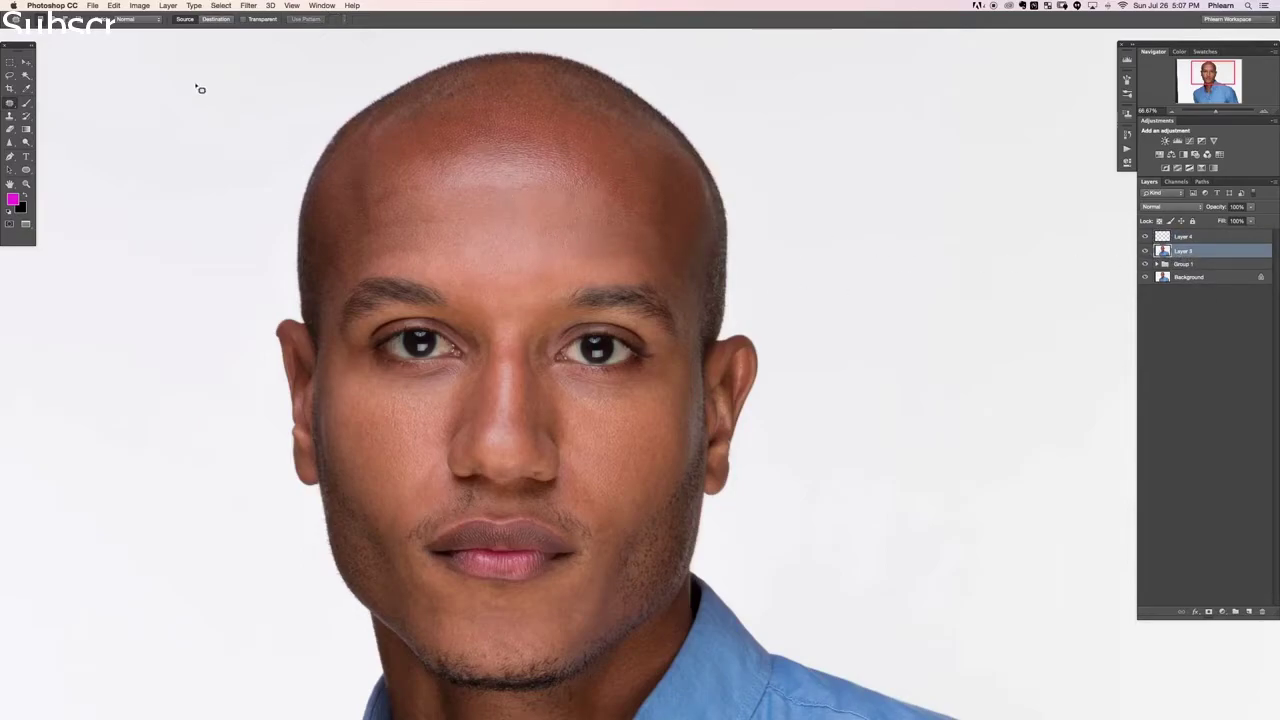
# - Switch the Patch tool's mode to Content-Aware and back to Normal
pyautogui.click(137, 20)
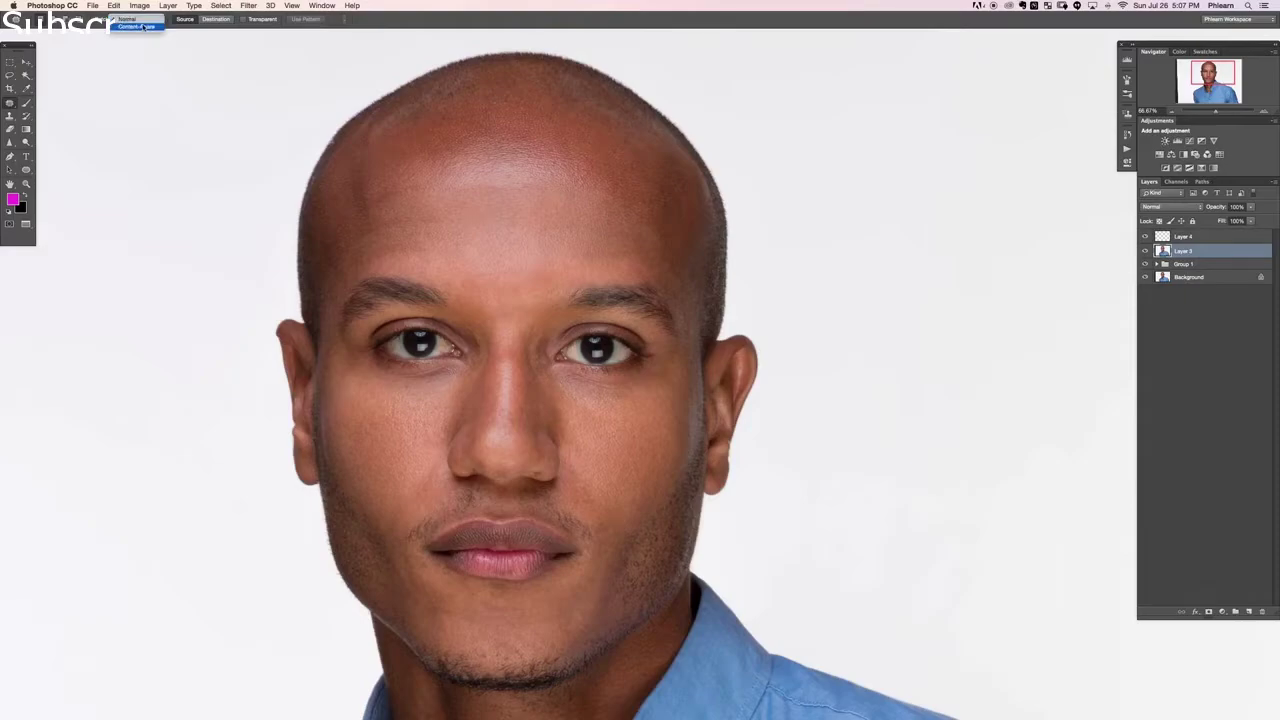
pyautogui.click(140, 26)
pyautogui.click(147, 20)
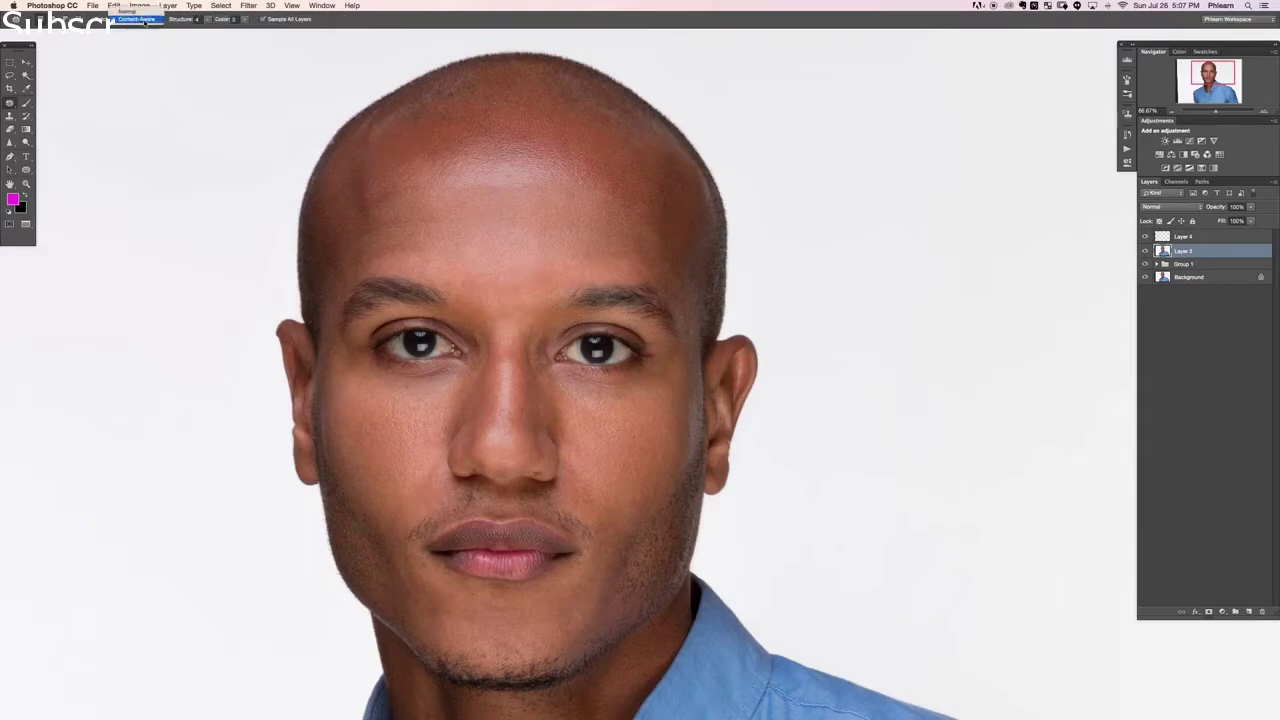
pyautogui.click(155, 17)
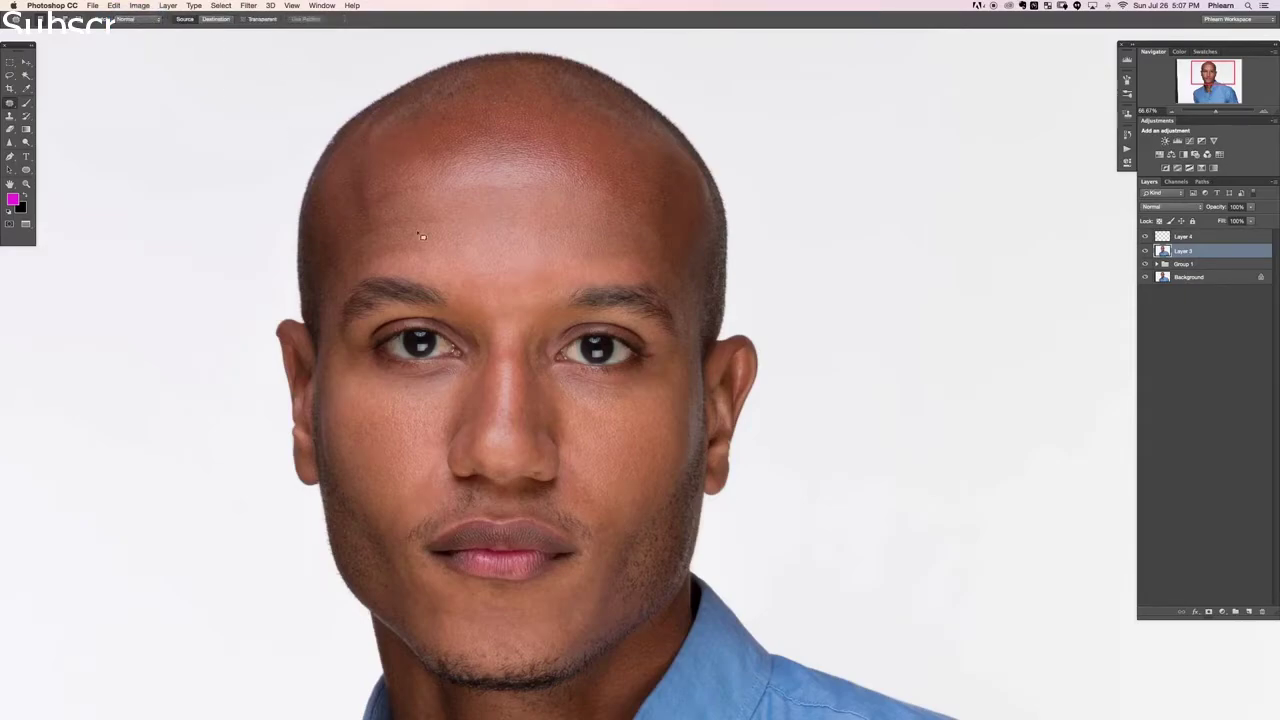
# - Try replacing the whole image-right eye with skin from elsewhere on the face using the Patch tool, and undo it
pyautogui.moveTo(565, 355); pyautogui.dragTo(578, 360)
pyautogui.press('super+plus')
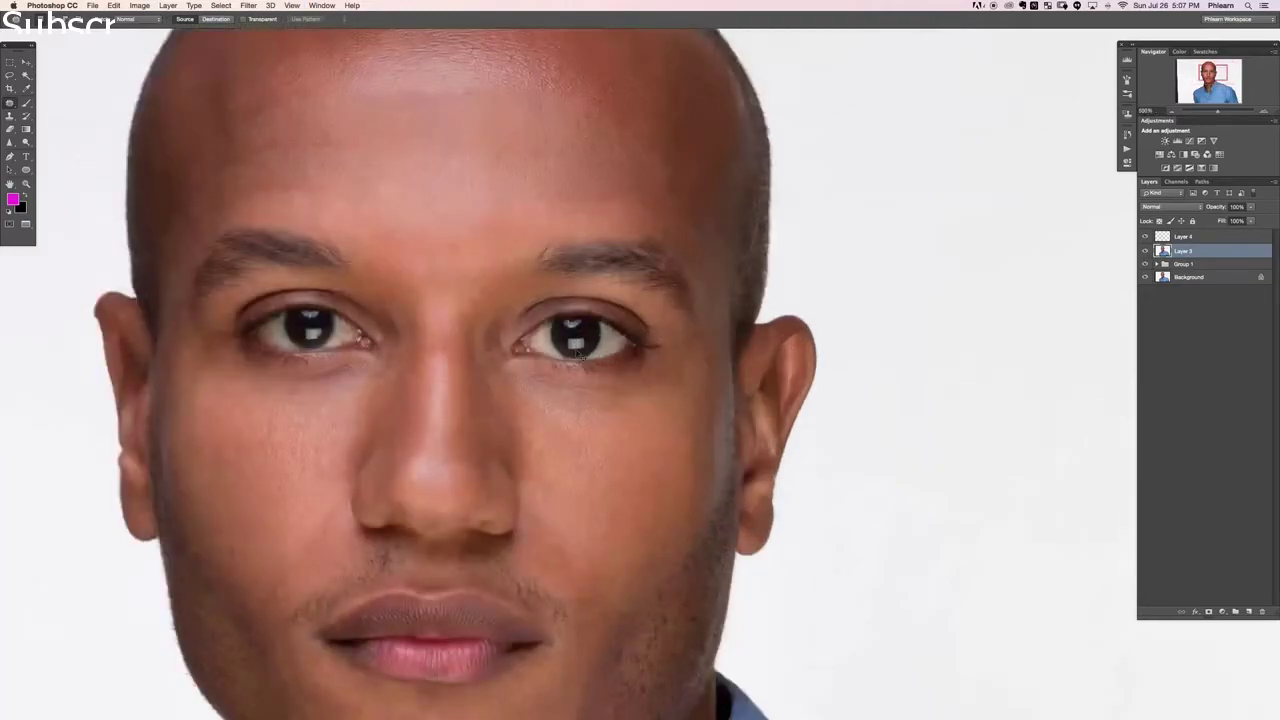
pyautogui.press('super+plus')
pyautogui.press('super+minus')
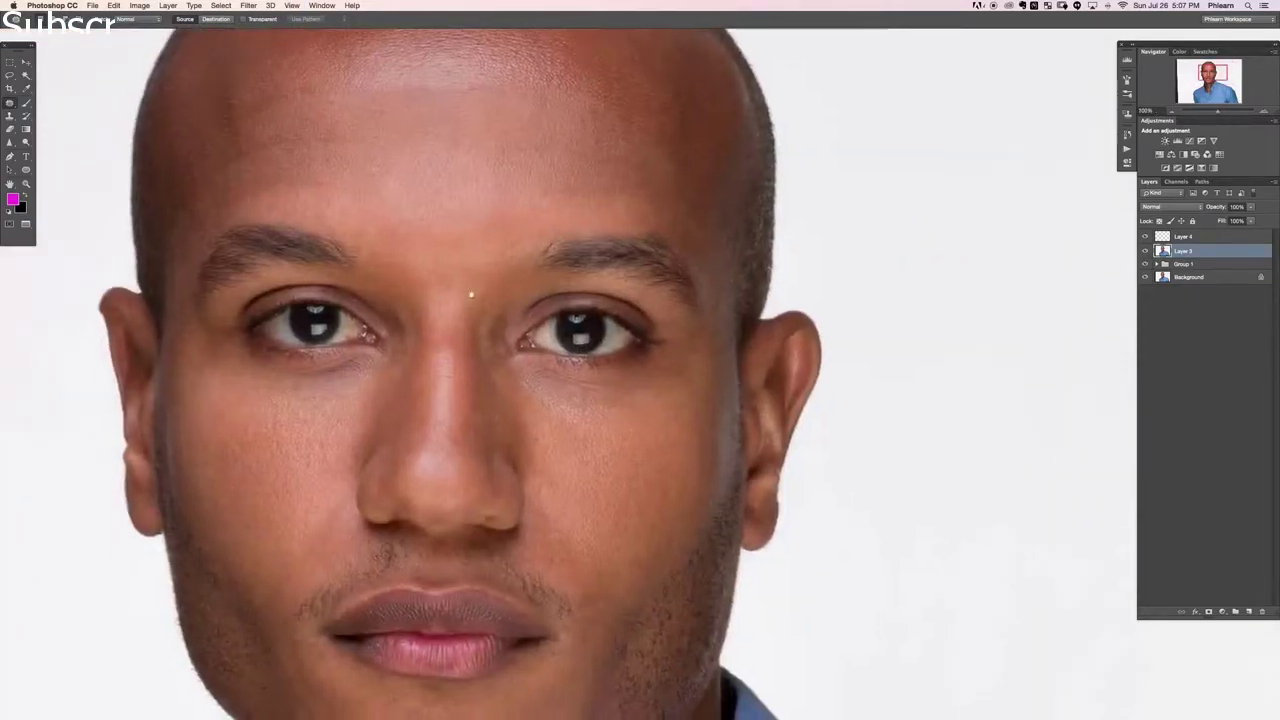
pyautogui.scroll(-2, 540, 300)
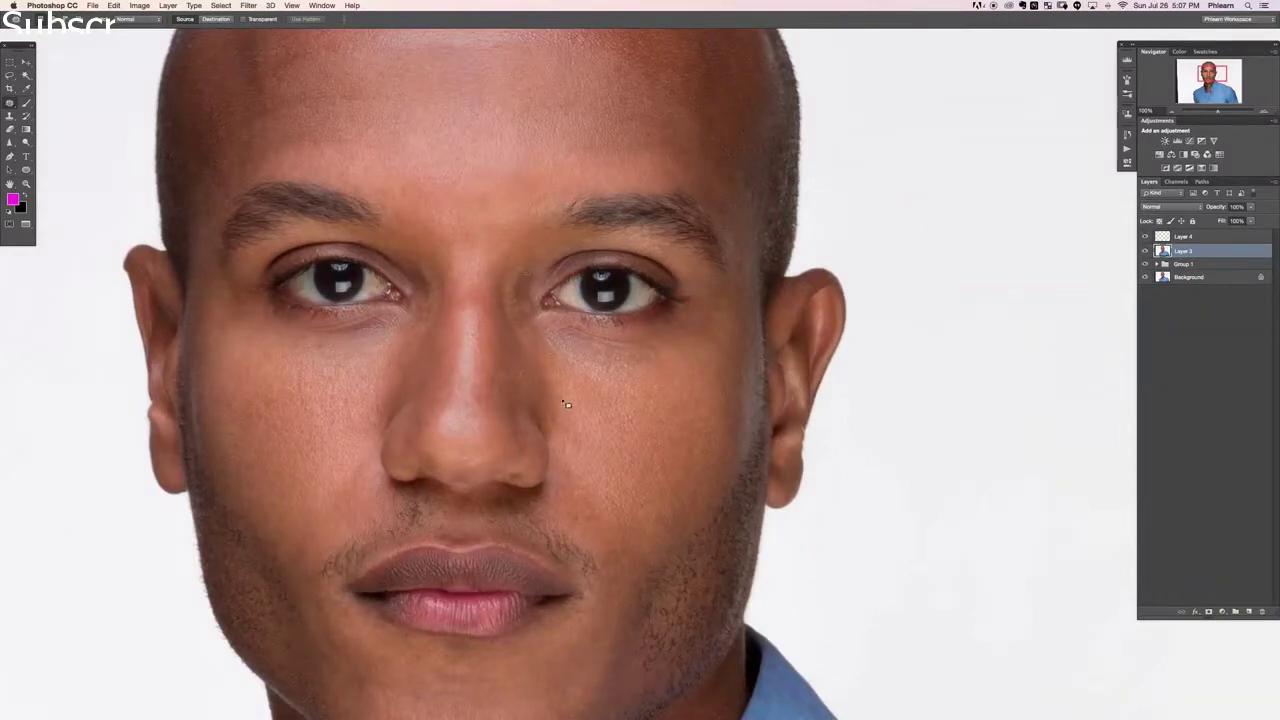
pyautogui.moveTo(562, 420)
pyautogui.mouseDown()
pyautogui.moveTo(556, 387)
pyautogui.moveTo(556, 415)
pyautogui.moveTo(623, 423)
pyautogui.moveTo(591, 443)
pyautogui.moveTo(605, 405)
pyautogui.moveTo(549, 373)
pyautogui.mouseUp()
pyautogui.press('super+d')
pyautogui.scroll(2, 600, 436)
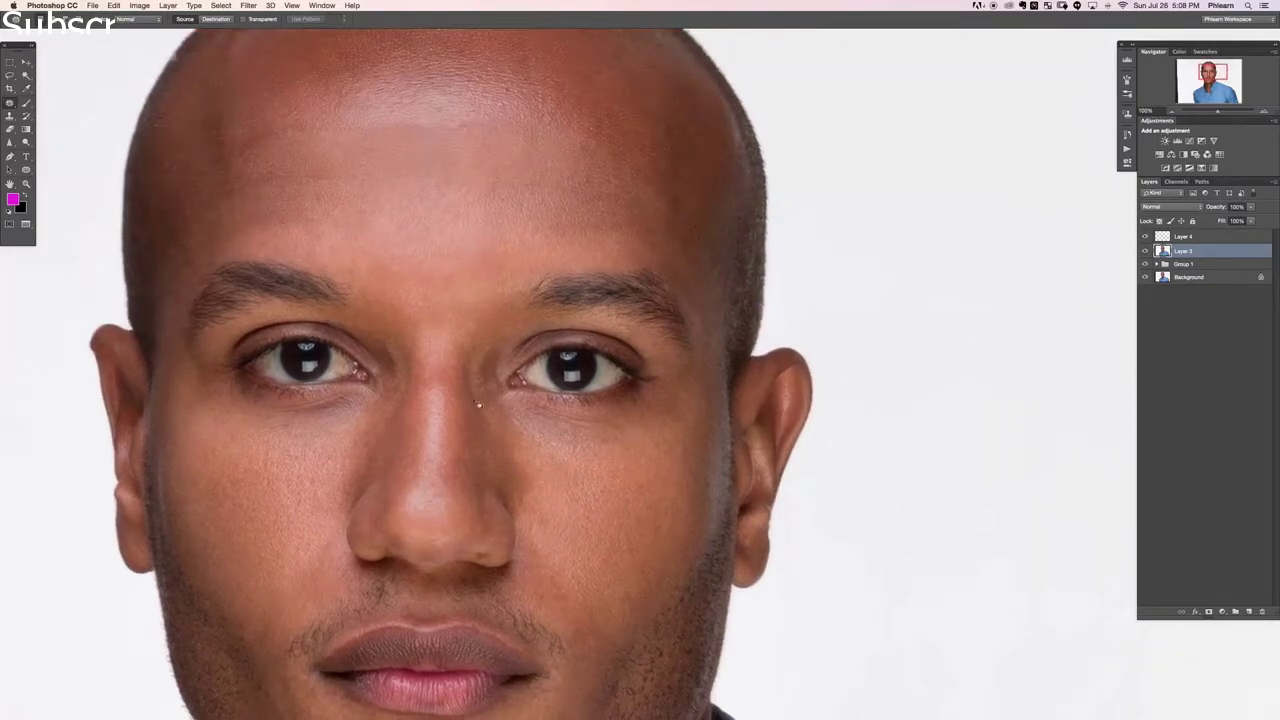
pyautogui.moveTo(667, 385)
pyautogui.mouseDown()
pyautogui.moveTo(587, 328)
pyautogui.moveTo(488, 92)
pyautogui.mouseUp()
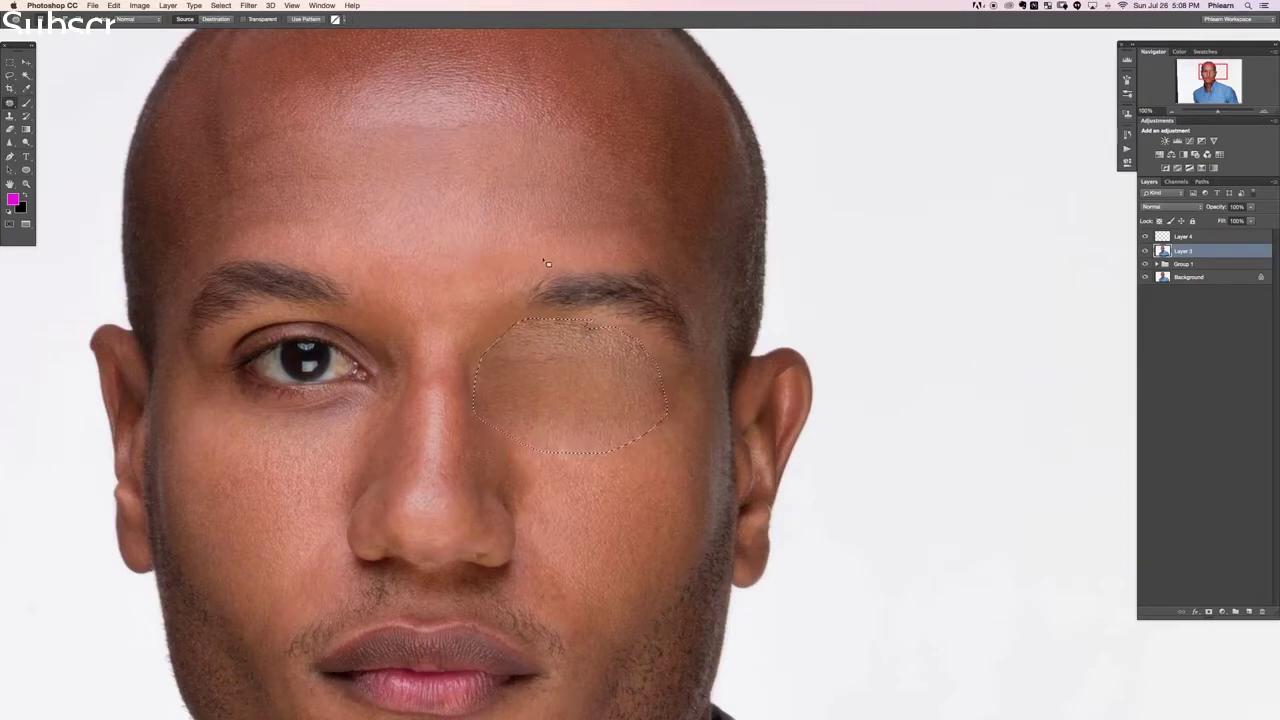
pyautogui.press('super+z')
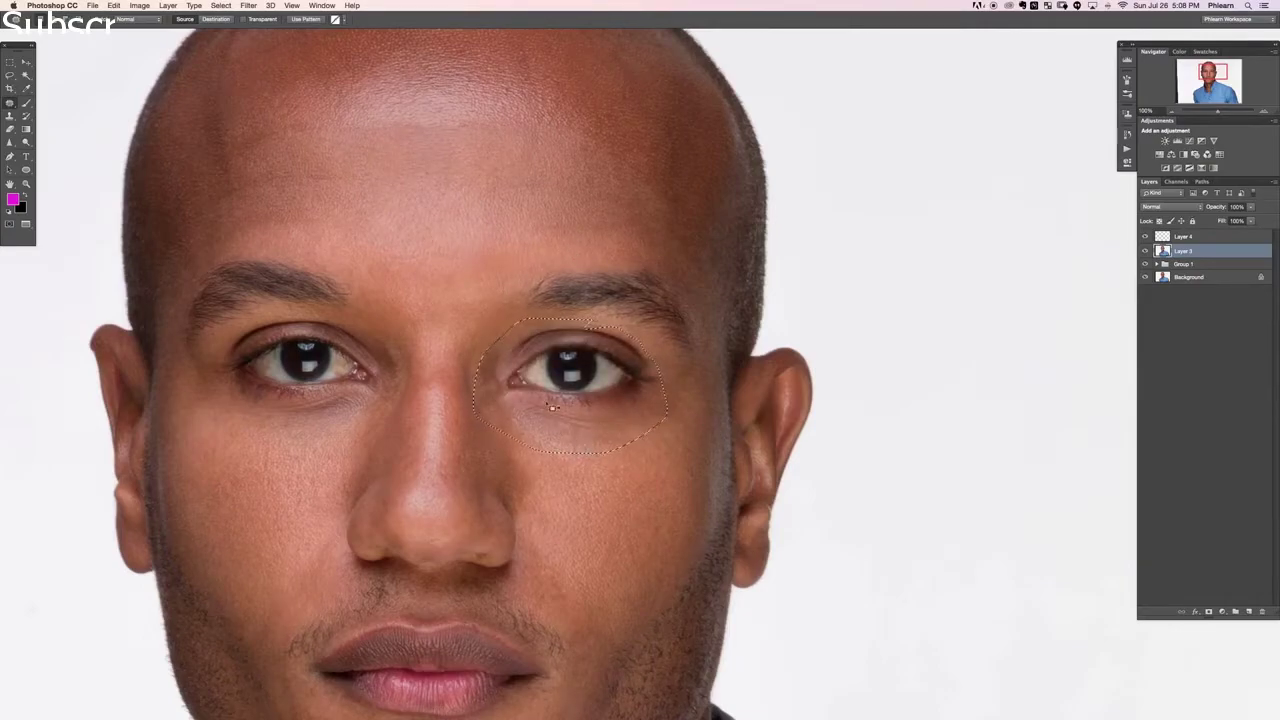
pyautogui.press('super+d')
# - Patch the dark creases between the nose bridge and the image-right eye with nearby skin, clearing each selection
pyautogui.scroll(-2, 512, 402)
pyautogui.hscroll(-1, 512, 402)
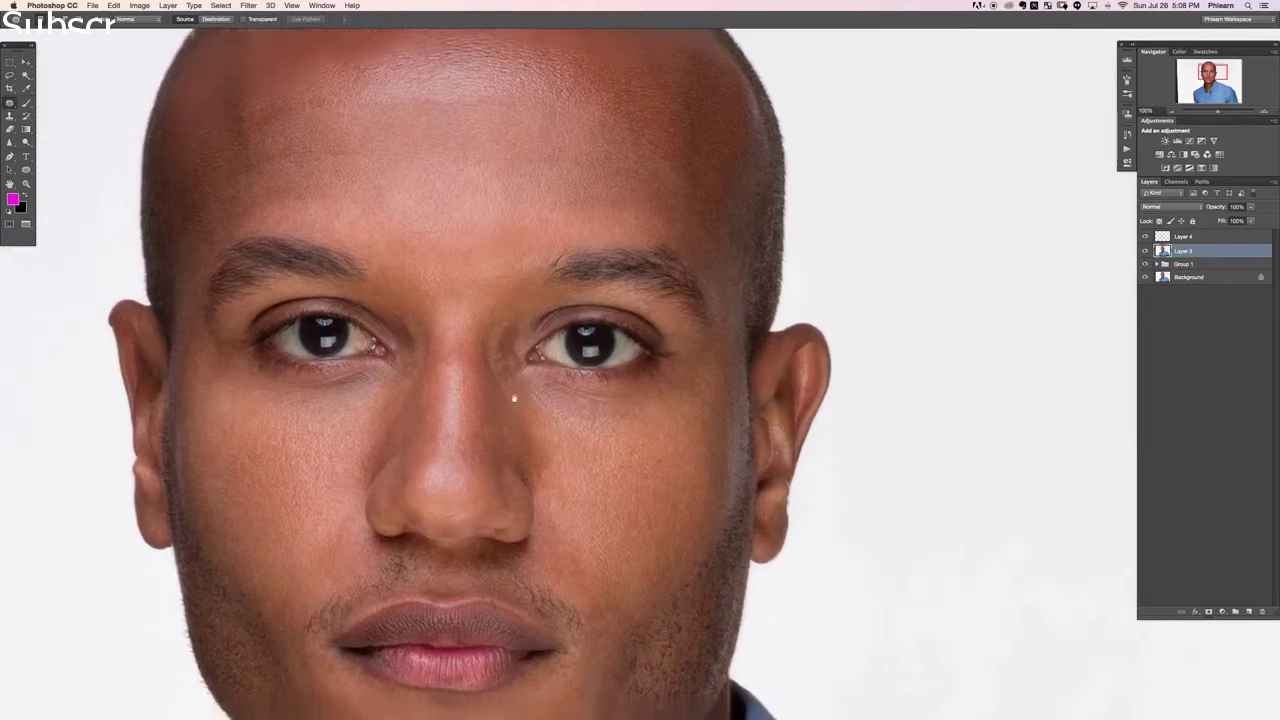
pyautogui.scroll(-3, 538, 424)
pyautogui.hscroll(-1, 538, 424)
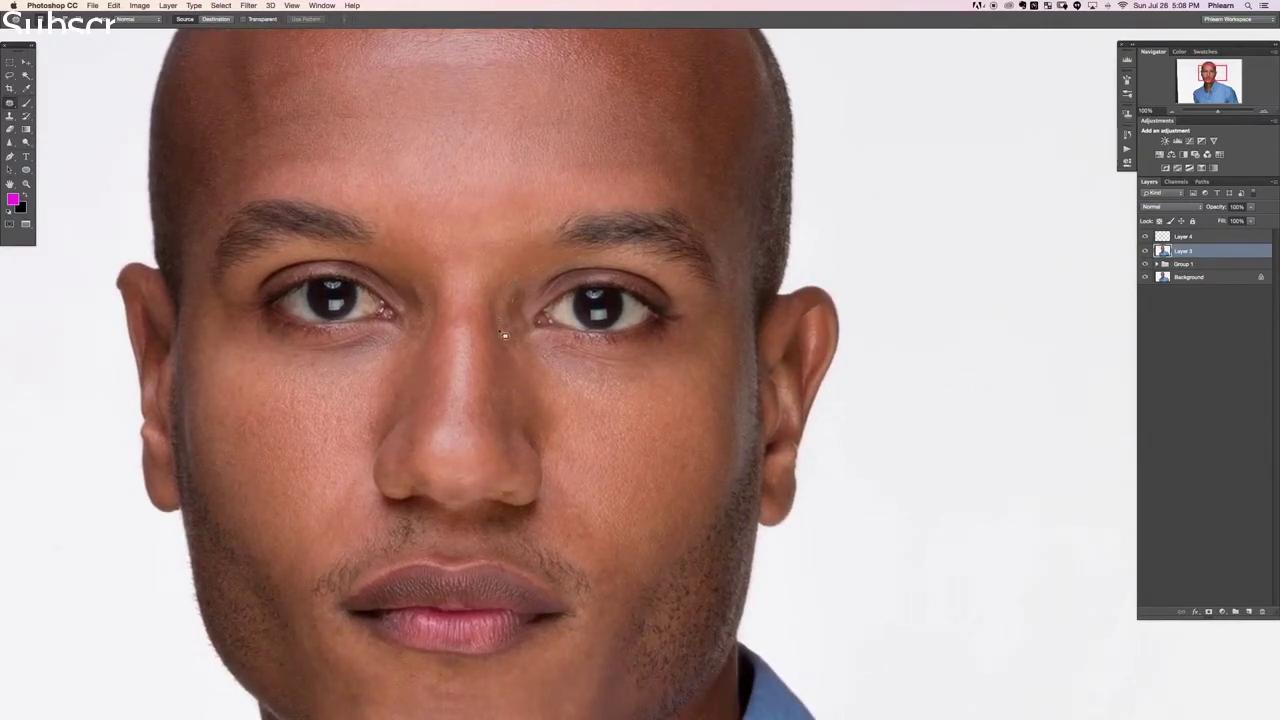
pyautogui.moveTo(534, 298); pyautogui.dragTo(537, 340)
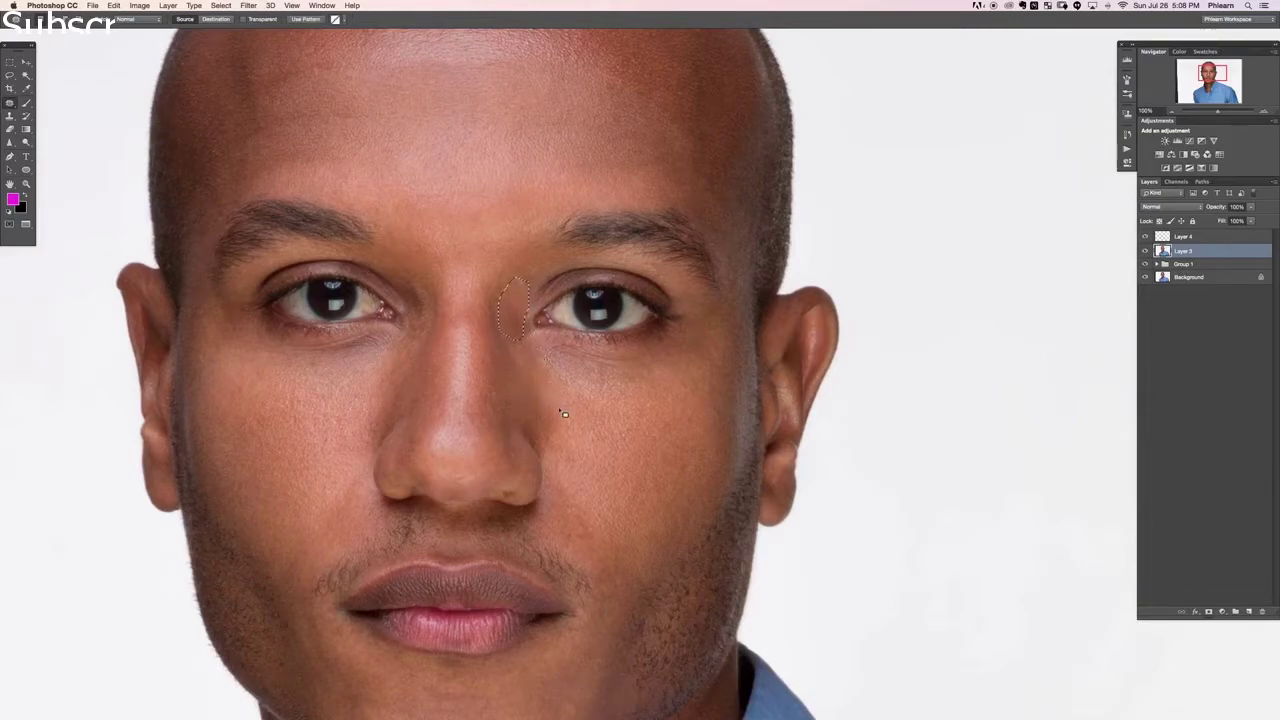
pyautogui.press('super+d')
pyautogui.moveTo(538, 285)
pyautogui.mouseDown()
pyautogui.moveTo(524, 298)
pyautogui.moveTo(547, 263)
pyautogui.moveTo(519, 314)
pyautogui.moveTo(532, 294)
pyautogui.mouseUp()
pyautogui.press('super+d')
pyautogui.moveTo(528, 302); pyautogui.dragTo(531, 275)
pyautogui.press('super+d')
pyautogui.press('super+d')
pyautogui.moveTo(531, 338); pyautogui.dragTo(533, 288)
pyautogui.press('super+d')
# - Compare the eye area with and without the patching by hiding and showing Layer 3
pyautogui.click(1146, 251)
pyautogui.click(1146, 251)
pyautogui.click(1146, 251)
pyautogui.click(1146, 251)
# - Patch the skin around the inner corner of the image-left eye and beside the nose bridge
pyautogui.moveTo(415, 303)
pyautogui.mouseDown()
pyautogui.moveTo(432, 316)
pyautogui.moveTo(416, 300)
pyautogui.moveTo(435, 292)
pyautogui.mouseUp()
pyautogui.press('super+d')
pyautogui.moveTo(427, 301); pyautogui.dragTo(423, 267)
pyautogui.press('super+d')
pyautogui.moveTo(443, 311)
pyautogui.mouseDown()
pyautogui.moveTo(420, 309)
pyautogui.moveTo(457, 306)
pyautogui.mouseUp()
pyautogui.press('super+d')
# - Patch the creases beneath the image-left eye with smoother skin from the area around them
pyautogui.hscroll(-5, 438, 427)
pyautogui.scroll(-2, 438, 427)
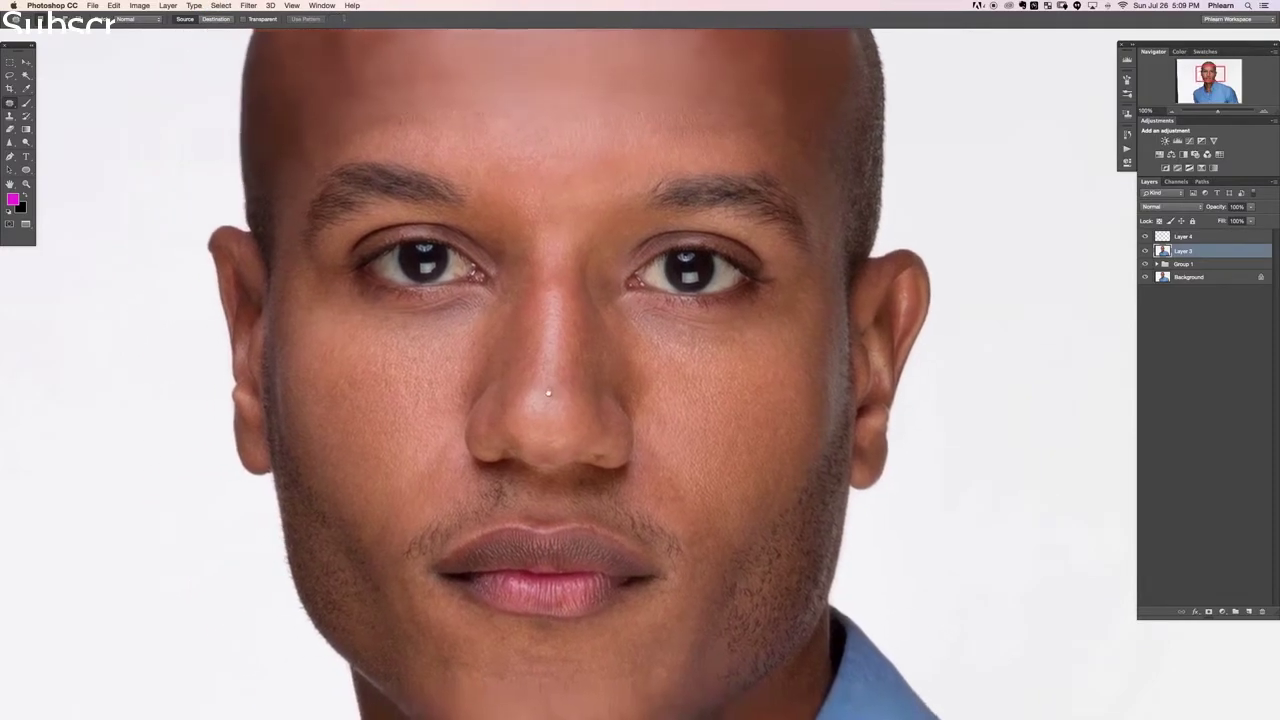
pyautogui.press('super+equal')
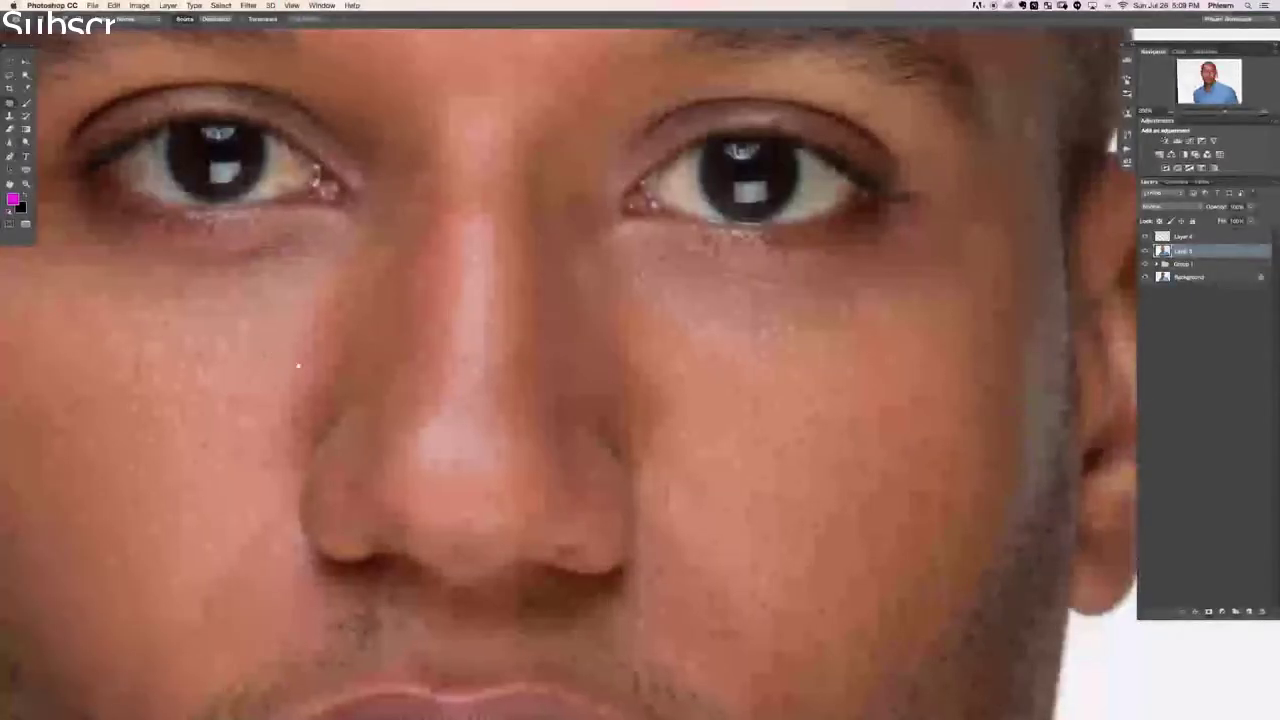
pyautogui.hscroll(-4, 400, 336)
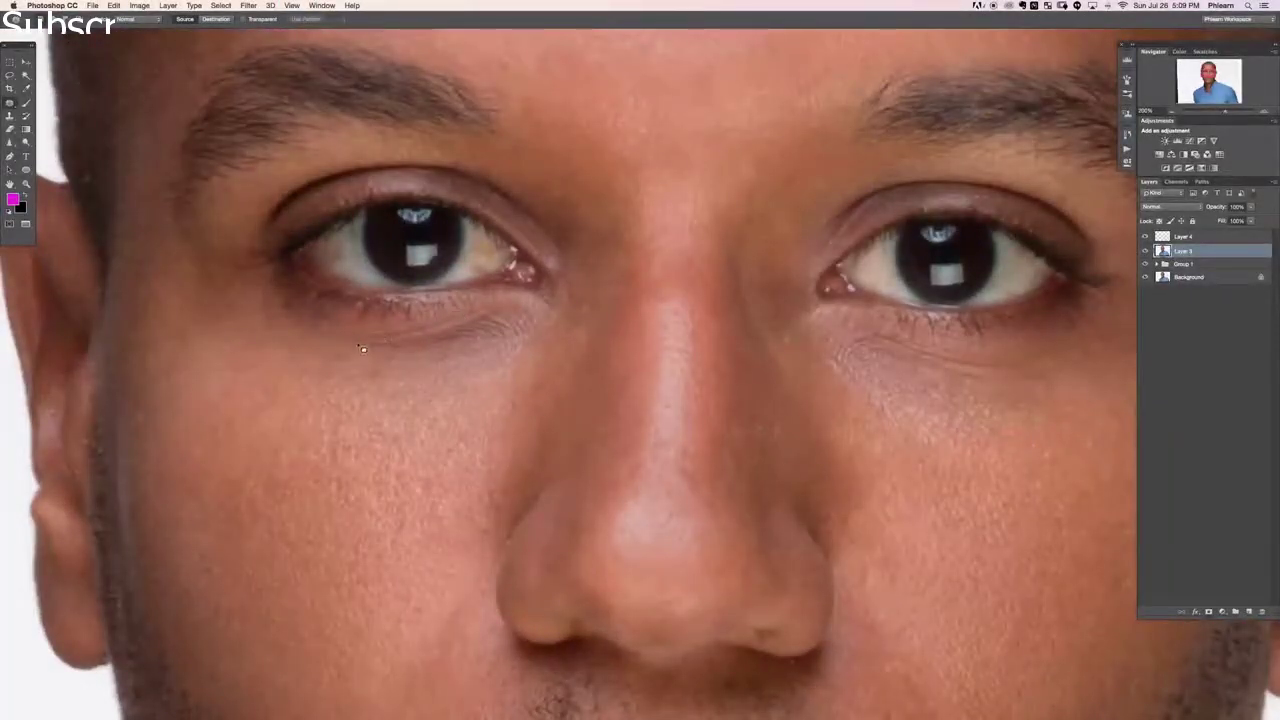
pyautogui.moveTo(363, 349)
pyautogui.mouseDown()
pyautogui.moveTo(420, 349)
pyautogui.moveTo(488, 316)
pyautogui.moveTo(358, 340)
pyautogui.mouseUp()
pyautogui.moveTo(443, 328)
pyautogui.mouseDown()
pyautogui.moveTo(528, 355)
pyautogui.moveTo(526, 374)
pyautogui.mouseUp()
pyautogui.press('super+d')
pyautogui.press('super+minus')
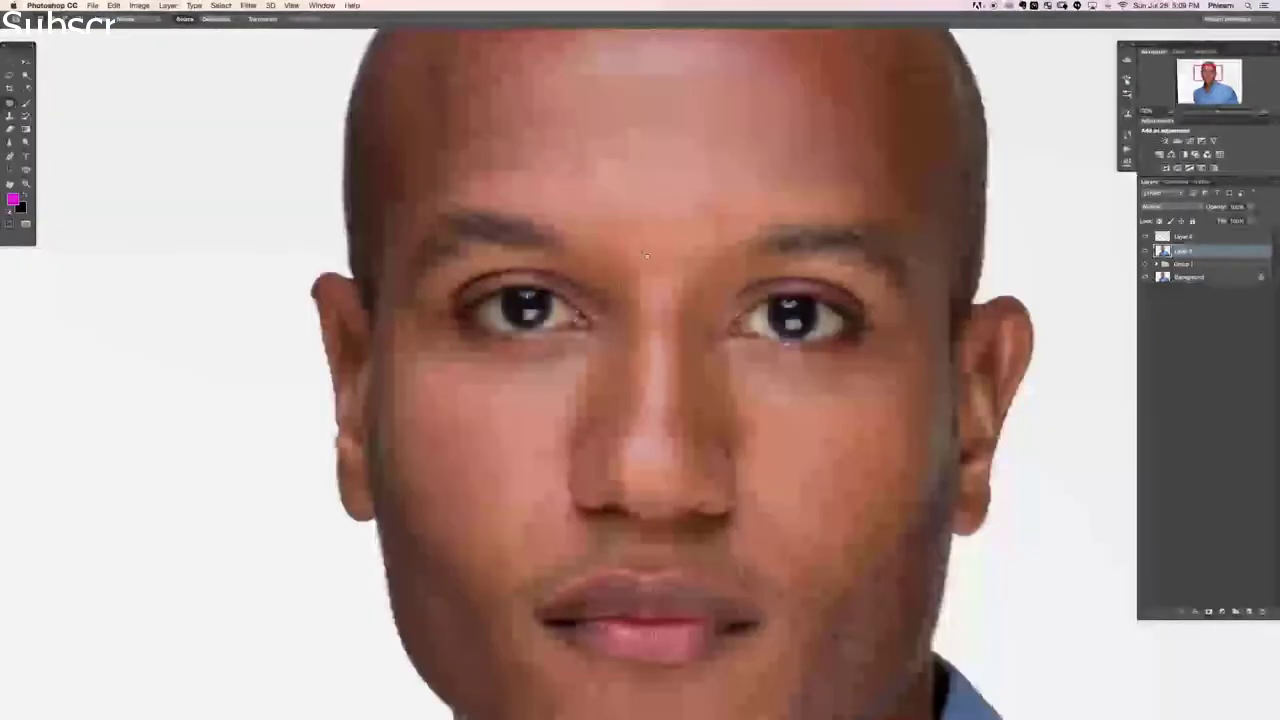
pyautogui.moveTo(504, 353)
pyautogui.mouseDown()
pyautogui.moveTo(512, 368)
pyautogui.moveTo(530, 356)
pyautogui.moveTo(490, 352)
pyautogui.moveTo(549, 363)
pyautogui.moveTo(526, 360)
pyautogui.moveTo(536, 387)
pyautogui.mouseUp()
pyautogui.press('super+d')
pyautogui.press('super+d')
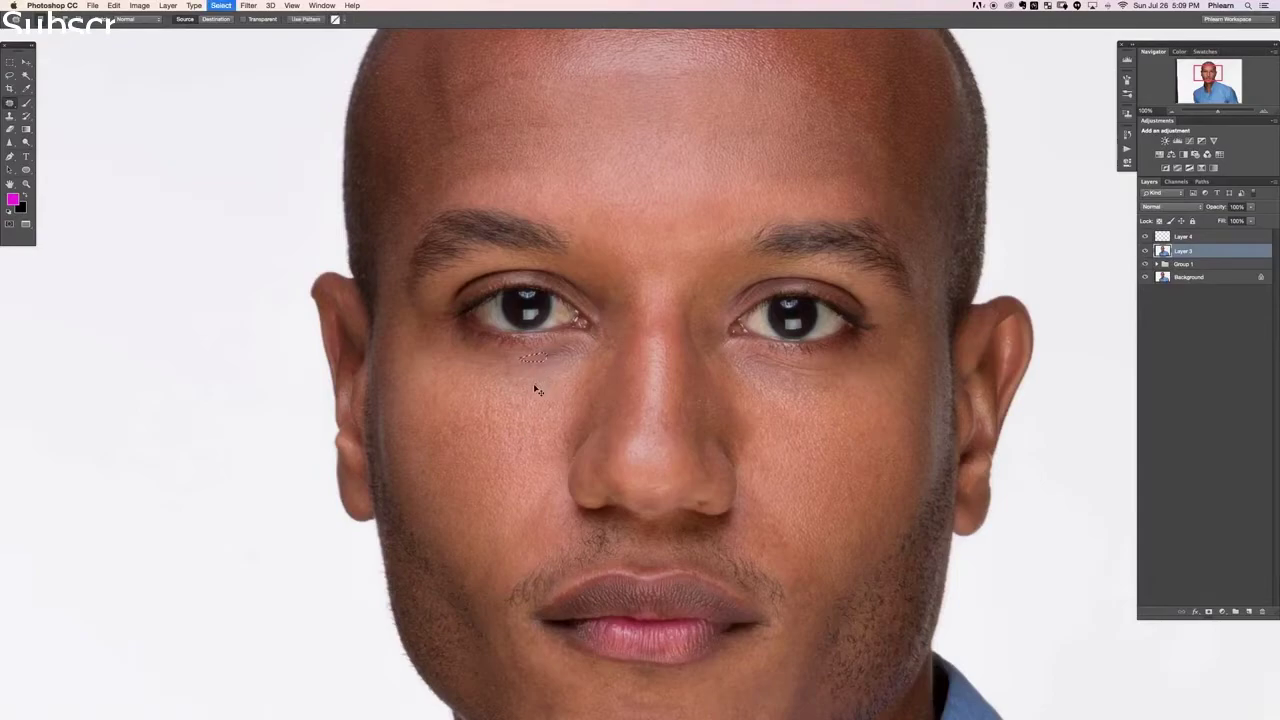
# - Compare the portrait before and after patching by repeatedly hiding and showing Layer 3
pyautogui.moveTo(696, 445); pyautogui.dragTo(538, 288)
pyautogui.moveTo(609, 431); pyautogui.dragTo(539, 540)
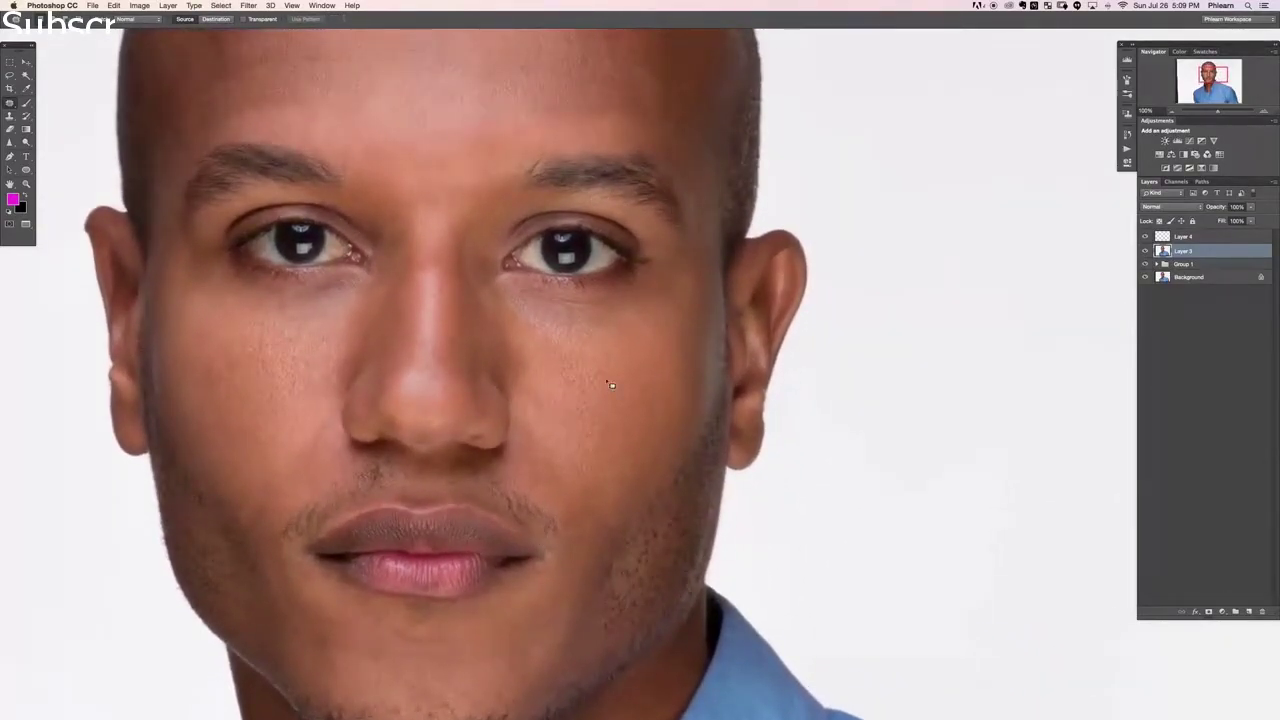
pyautogui.scroll(-1, 607, 383)
pyautogui.scroll(-1, 607, 383)
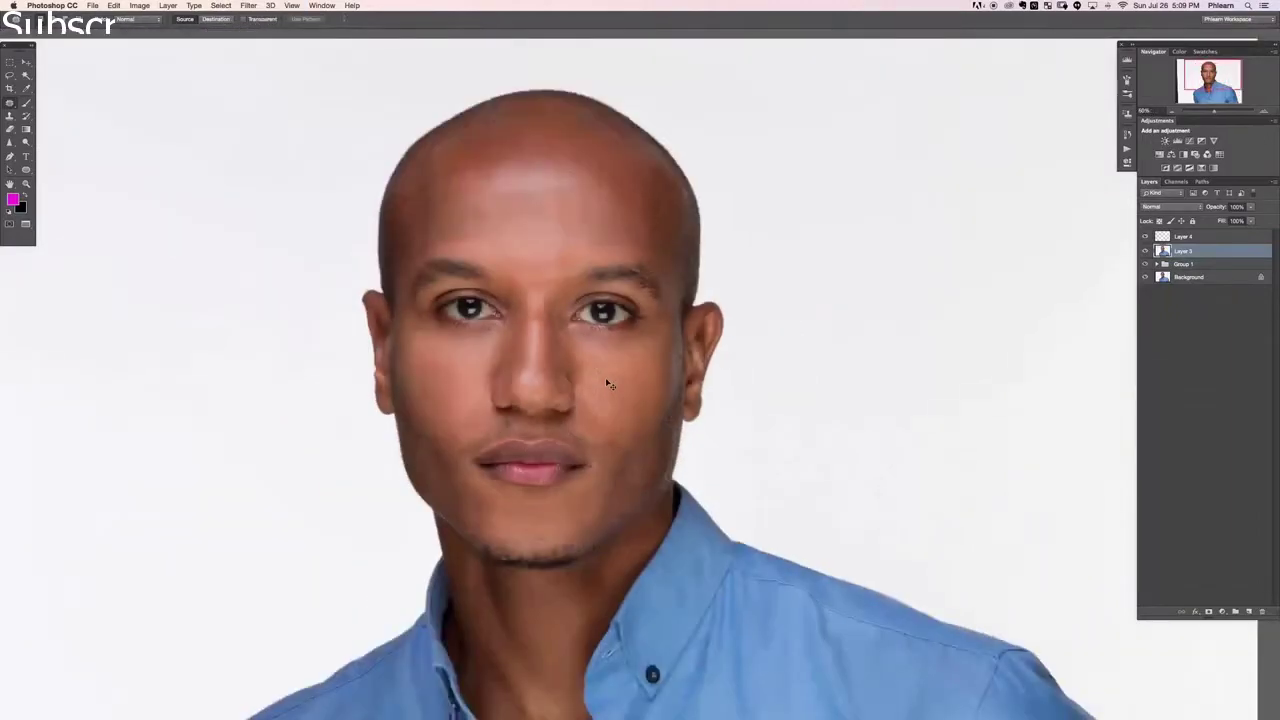
pyautogui.click(1145, 251)
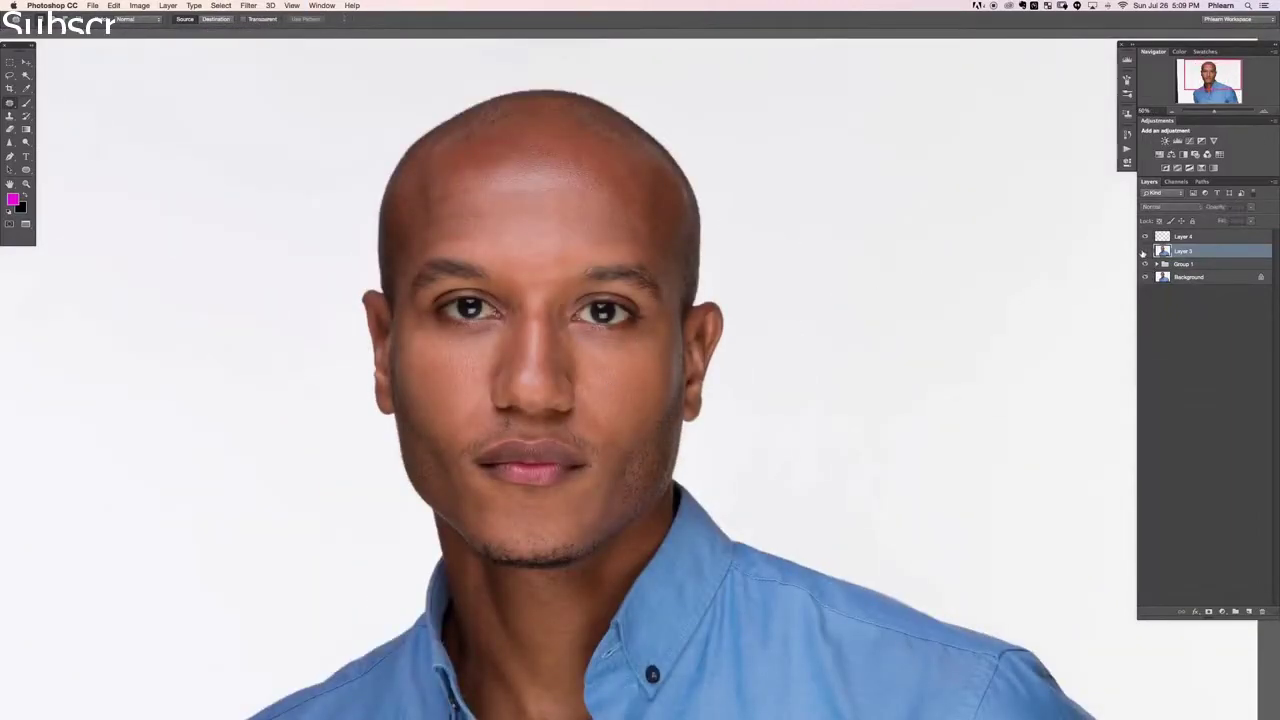
pyautogui.click(1145, 251)
pyautogui.click(1145, 251)
pyautogui.click(1146, 252)
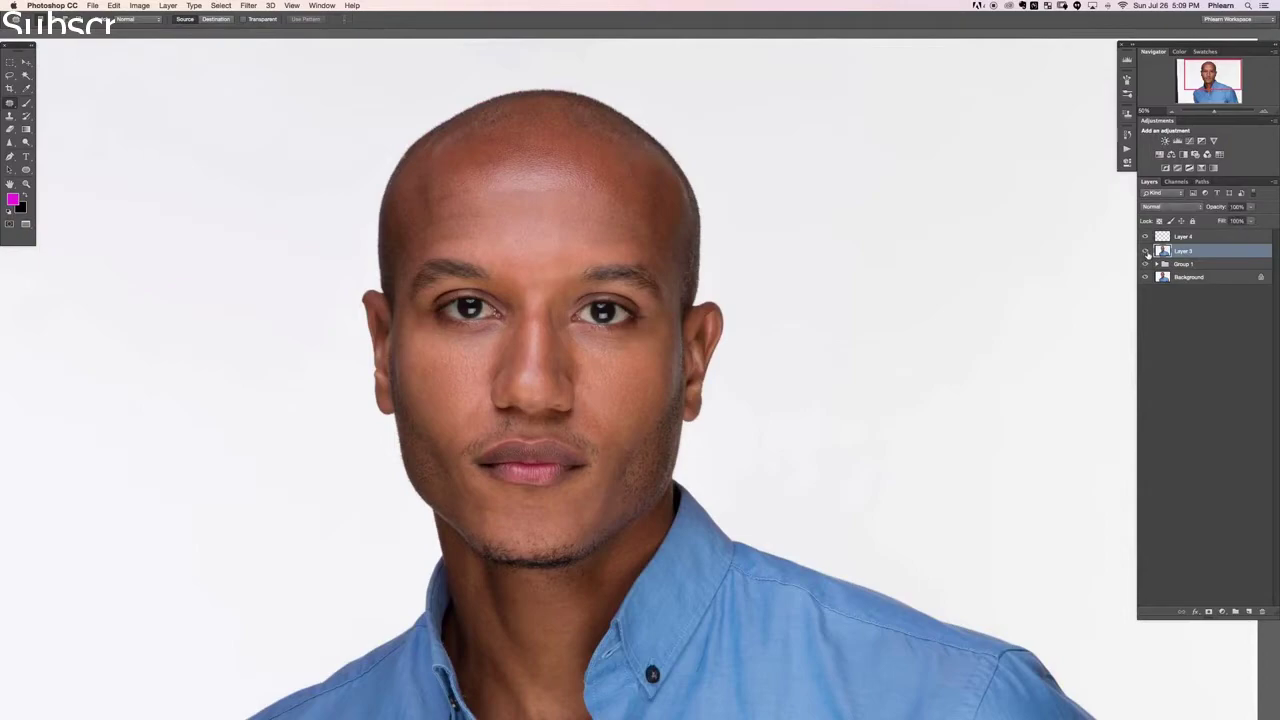
pyautogui.click(1145, 251)
pyautogui.click(1145, 251)
# - Patch the remaining mark on the side of the nose bridge next to the image-right eye
pyautogui.press('super+equal')
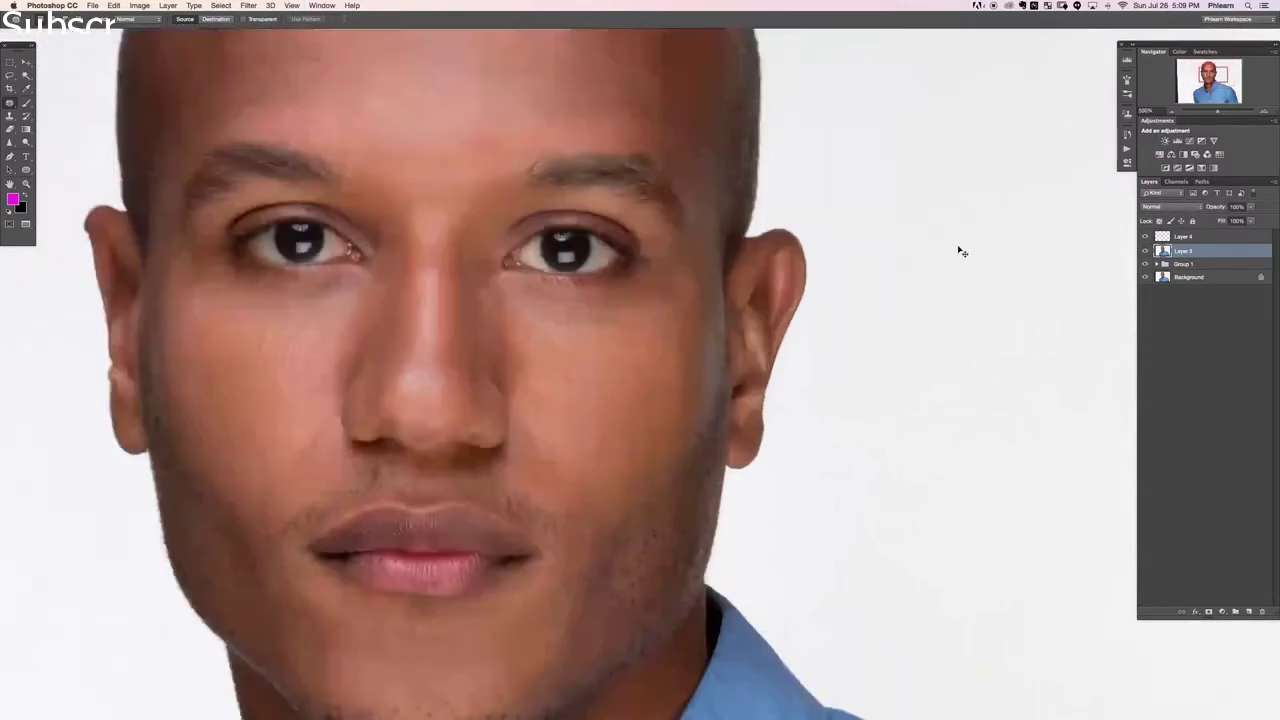
pyautogui.moveTo(501, 233); pyautogui.dragTo(509, 253)
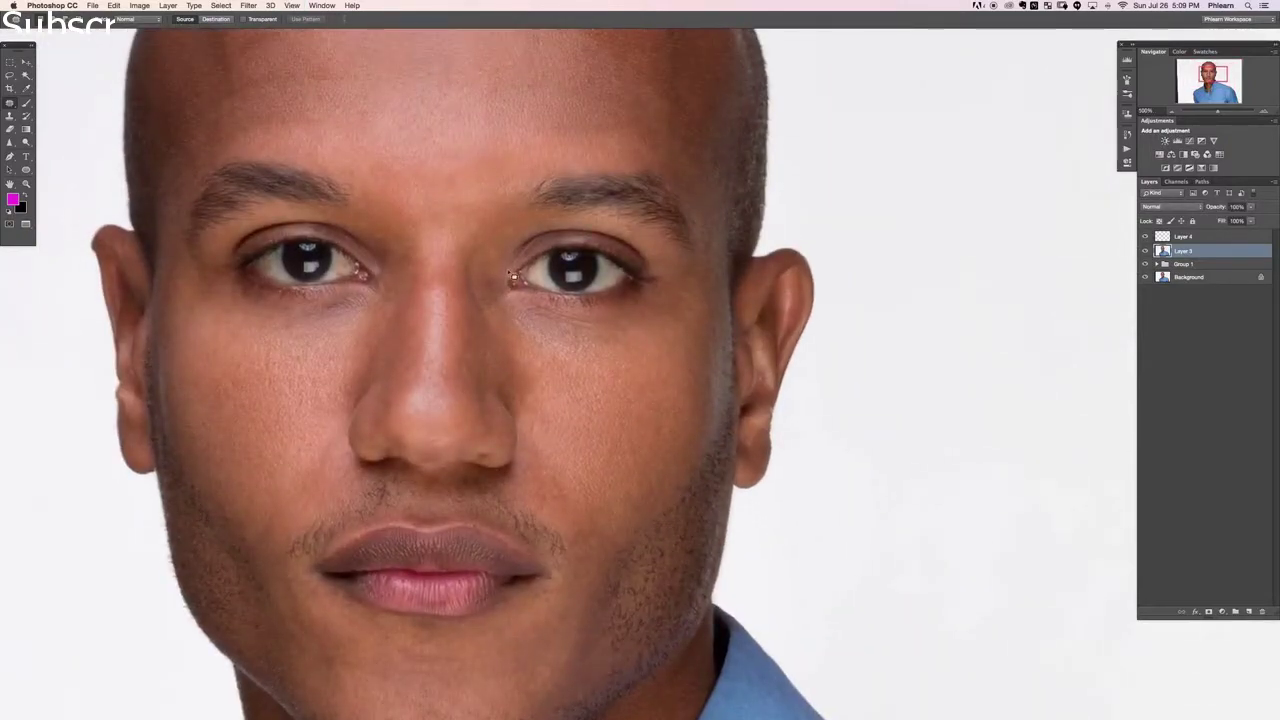
pyautogui.press('e')
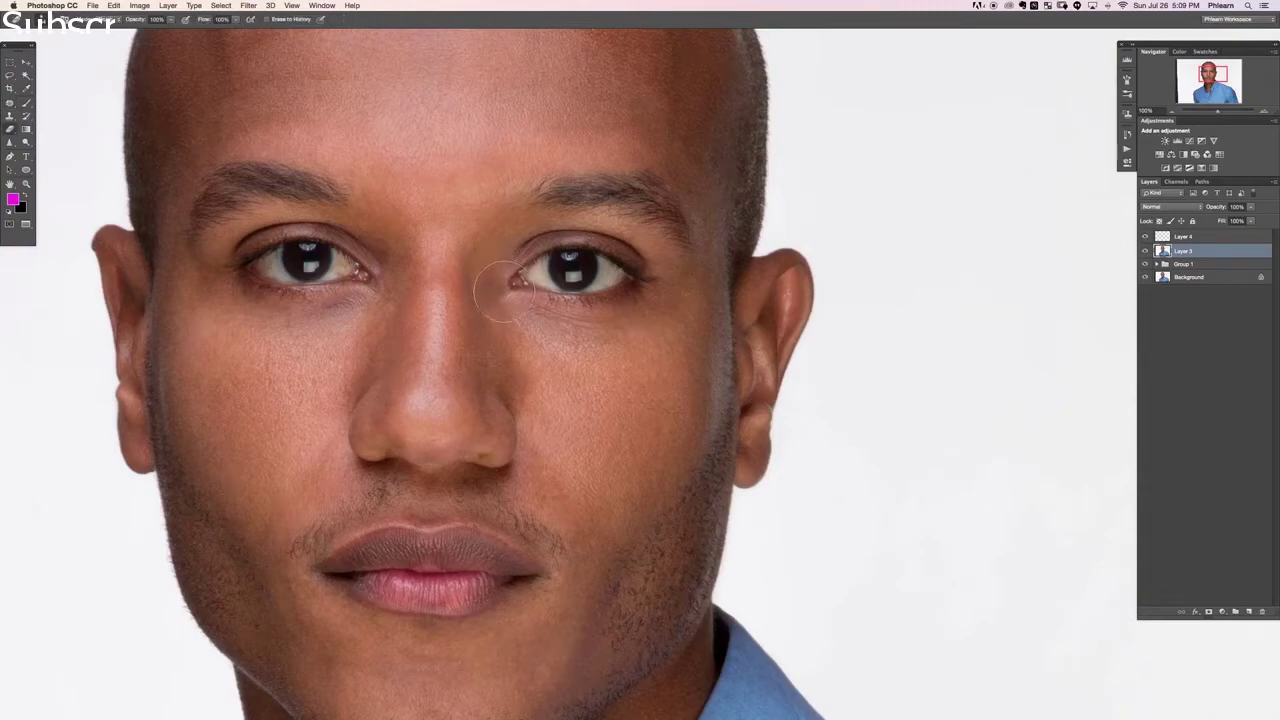
pyautogui.press('j')
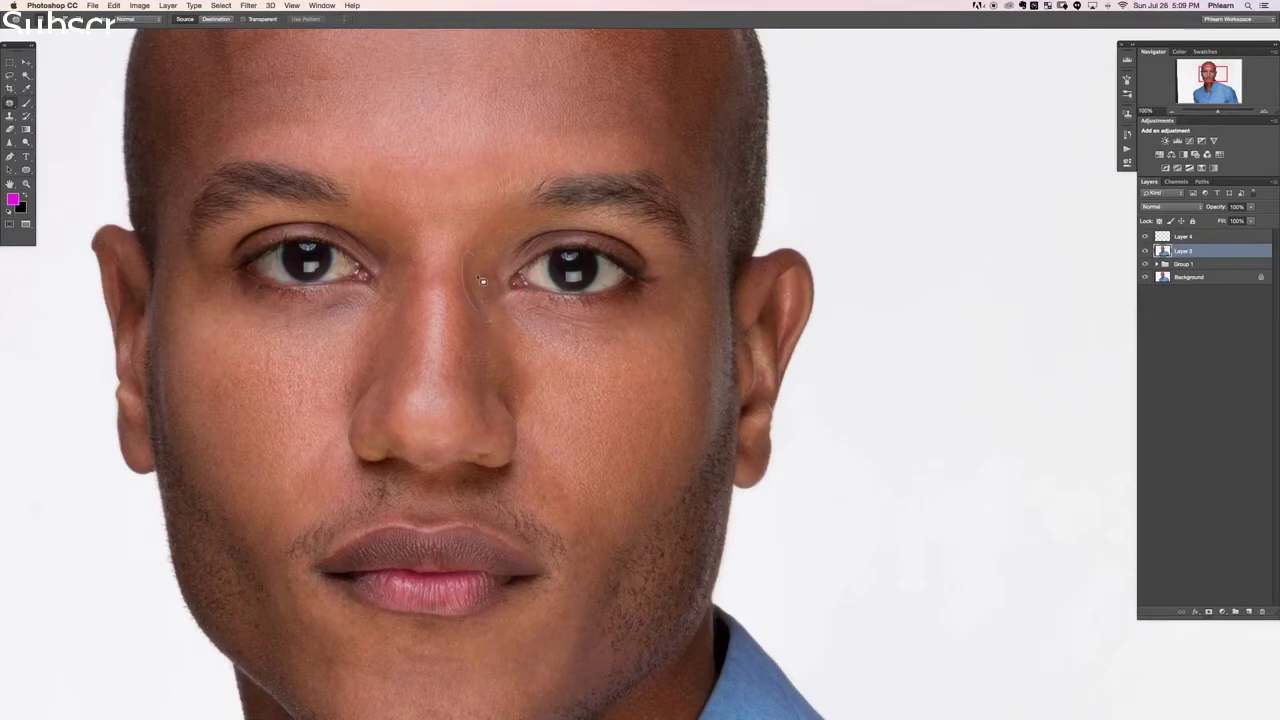
pyautogui.moveTo(482, 282)
pyautogui.mouseDown()
pyautogui.moveTo(479, 251)
pyautogui.moveTo(507, 329)
pyautogui.moveTo(477, 293)
pyautogui.mouseUp()
pyautogui.press('super+d')
pyautogui.hotkey('ctrl', 'd')
pyautogui.press('super+z')
pyautogui.press('super+d')
pyautogui.press('super+d')
# - Compare the whole portrait before and after the patching by repeatedly hiding and showing Layer 3
pyautogui.scroll(-3, 641, 370)
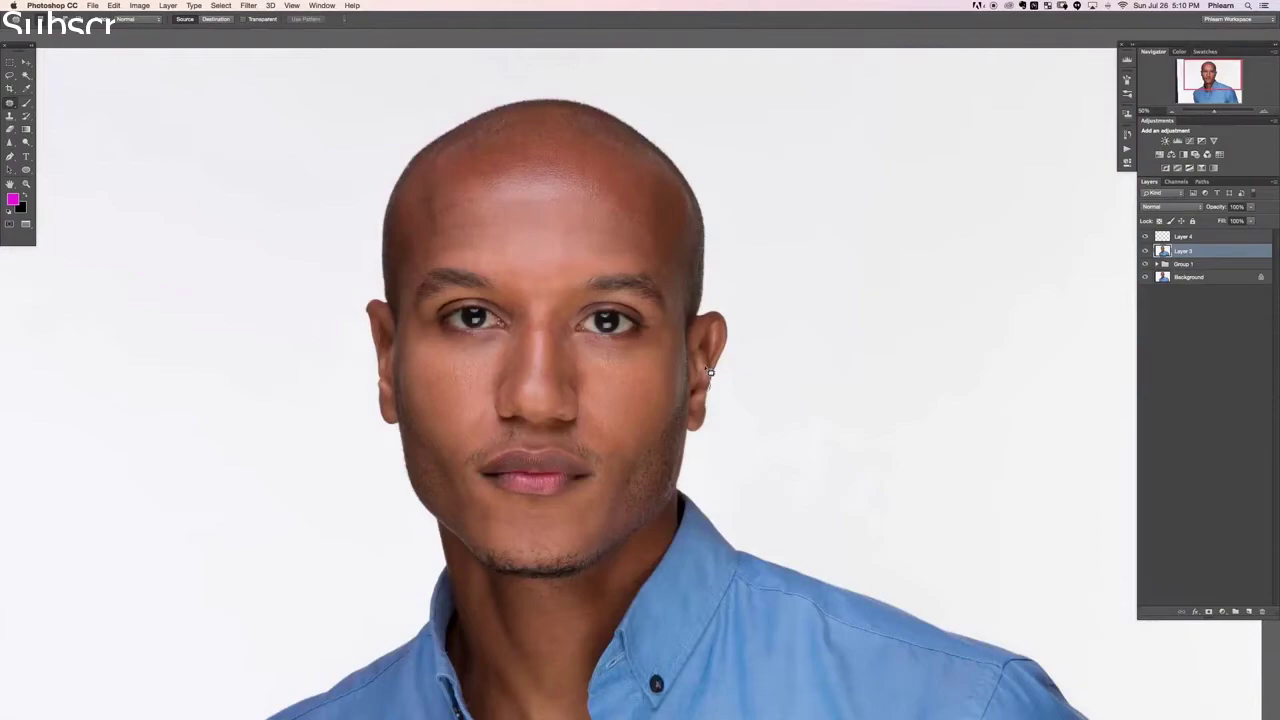
pyautogui.moveTo(709, 372); pyautogui.dragTo(707, 388)
pyautogui.moveTo(671, 513); pyautogui.dragTo(642, 479)
pyautogui.click(1146, 250)
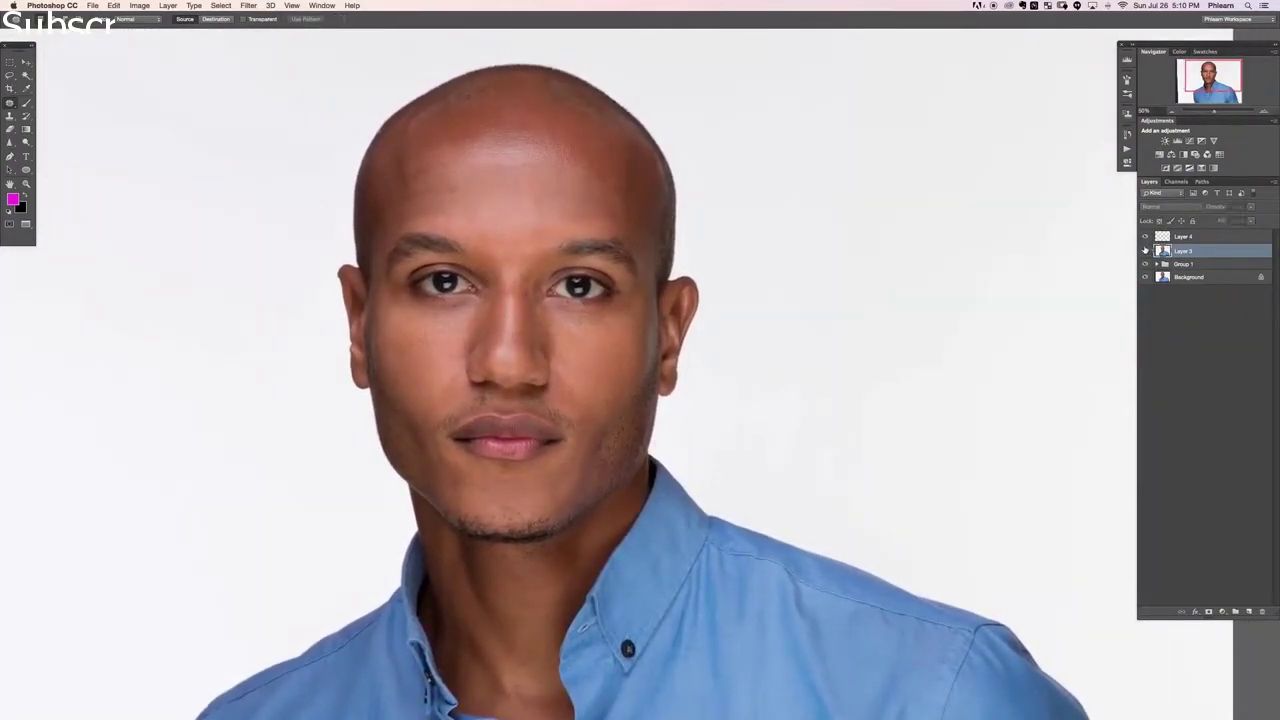
pyautogui.click(1146, 251)
pyautogui.click(1146, 251)
pyautogui.click(1146, 252)
pyautogui.press('e')
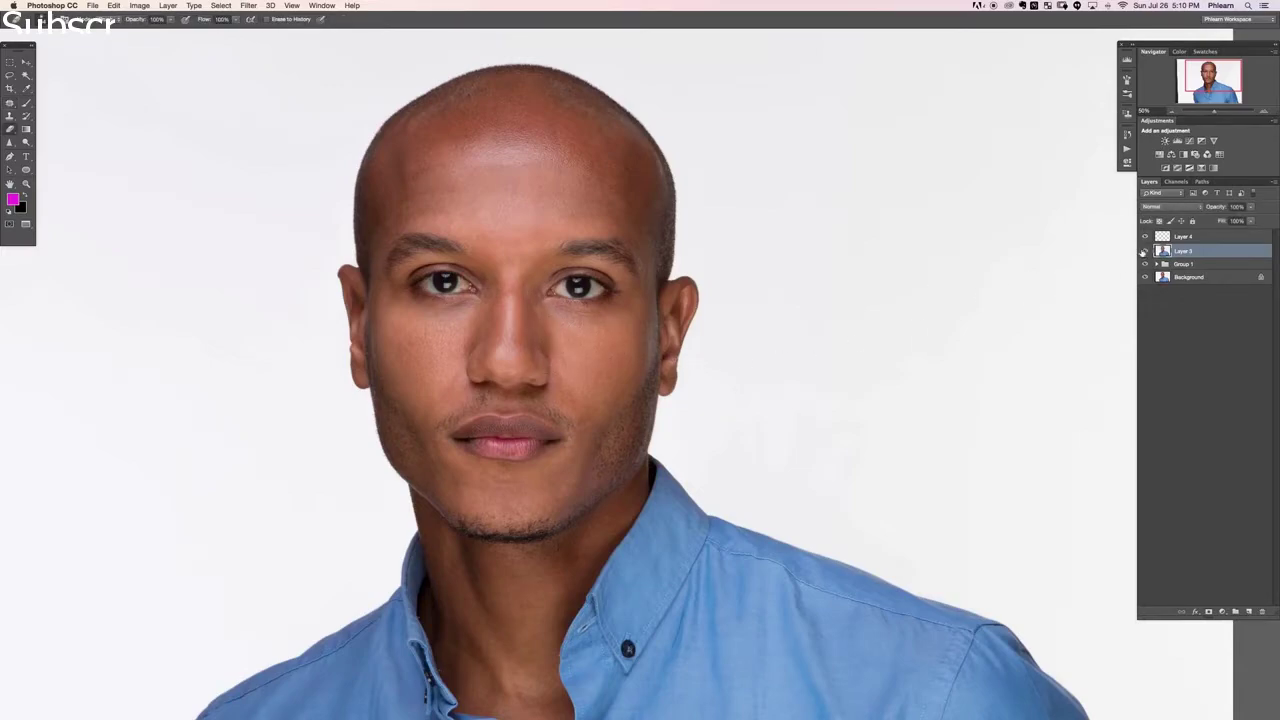
pyautogui.click(1143, 252)
pyautogui.click(1143, 252)
pyautogui.click(1143, 252)
pyautogui.click(1143, 252)
pyautogui.click(1143, 252)
pyautogui.click(1143, 252)
# - Combine Layer 4, Layer 3 and Group 1 into a single layer group
pyautogui.click(1193, 237)
pyautogui.keyDown('shift'); pyautogui.click(1200, 264); pyautogui.keyUp('shift')
pyautogui.press('super+g')
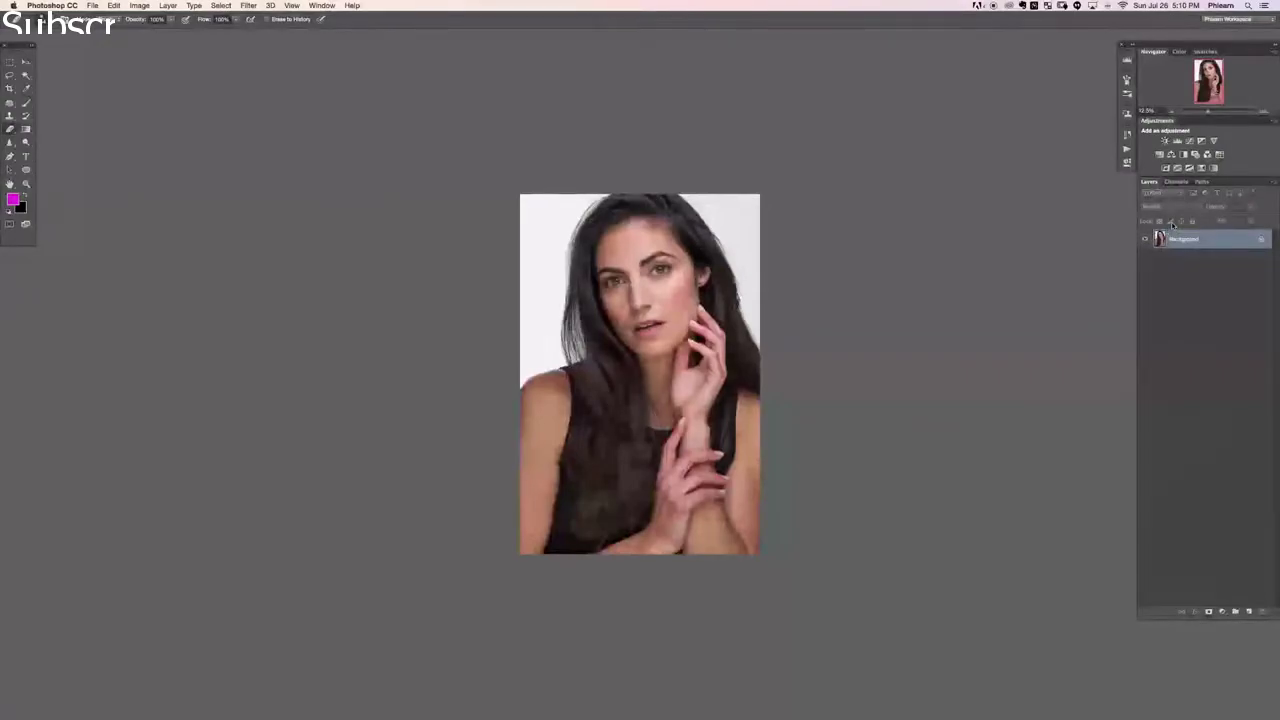
# - Create a new empty layer above the Background of the woman's portrait and activate the Spot Healing Brush
pyautogui.press('super+plus')
pyautogui.press('super+plus')
pyautogui.press('super+plus')
pyautogui.press('super+plus')
pyautogui.press('super+plus')
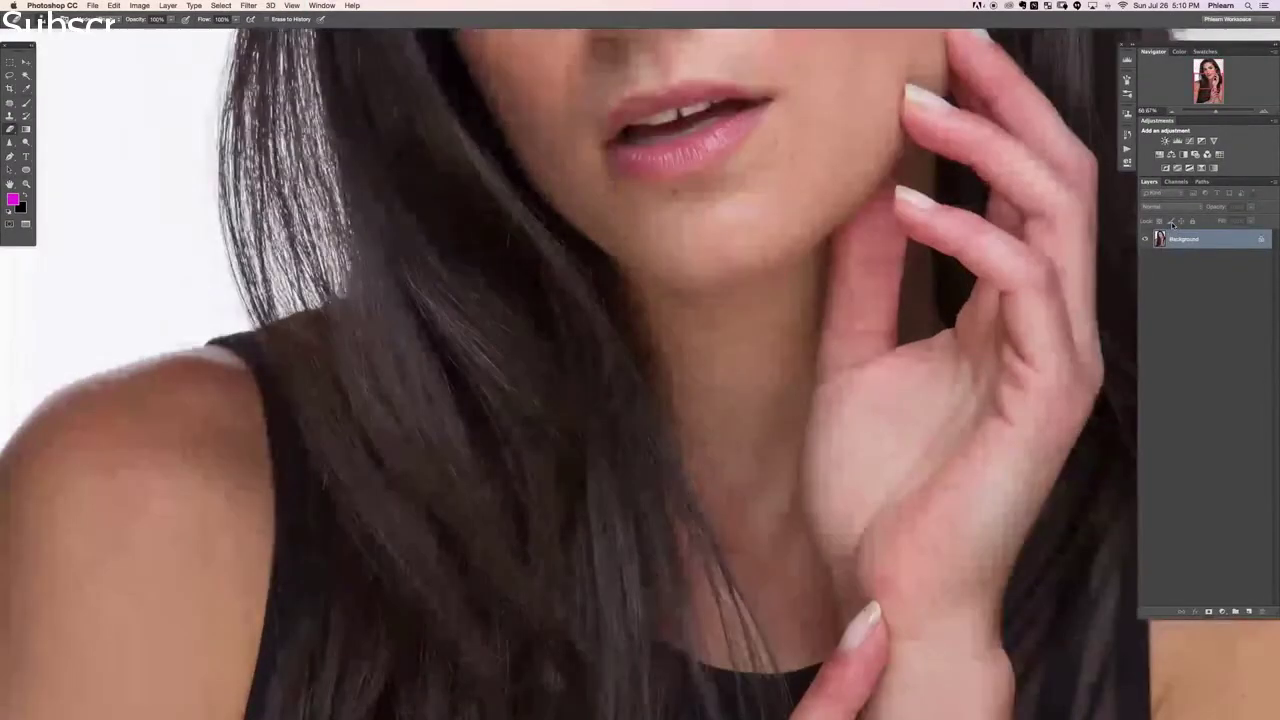
pyautogui.moveTo(603, 257); pyautogui.dragTo(458, 628)
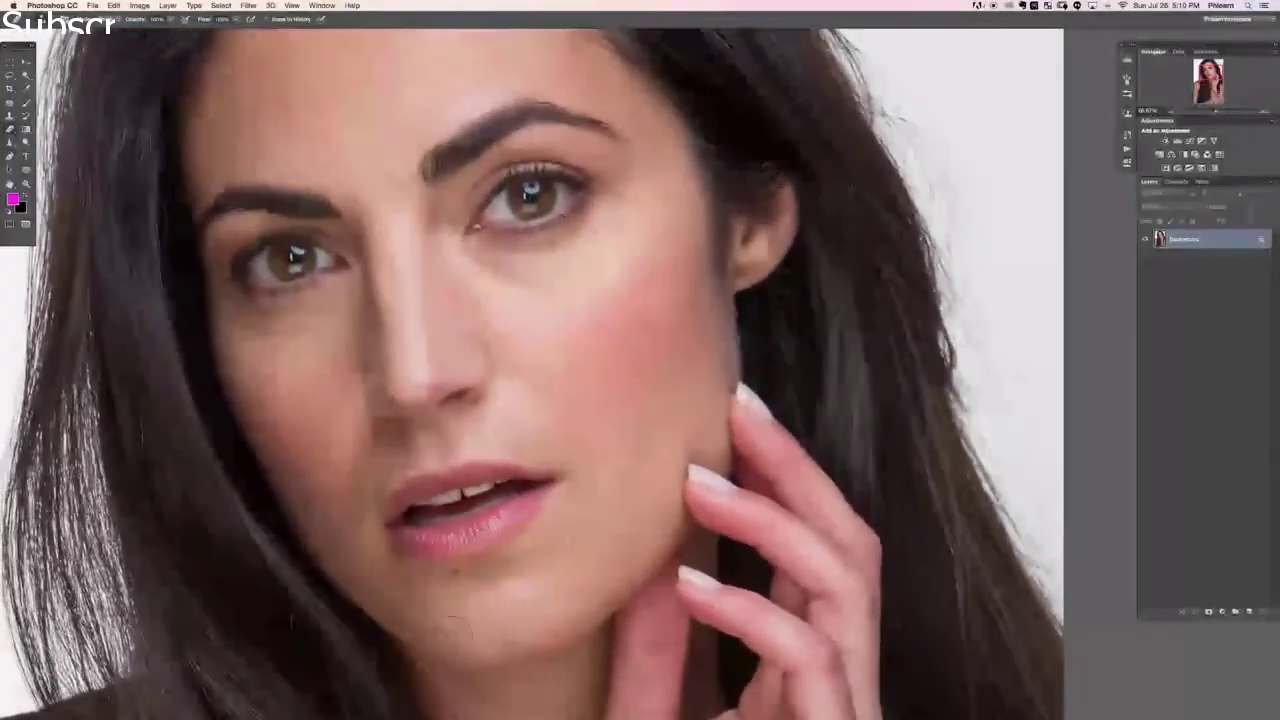
pyautogui.press('super+alt+shift+n')
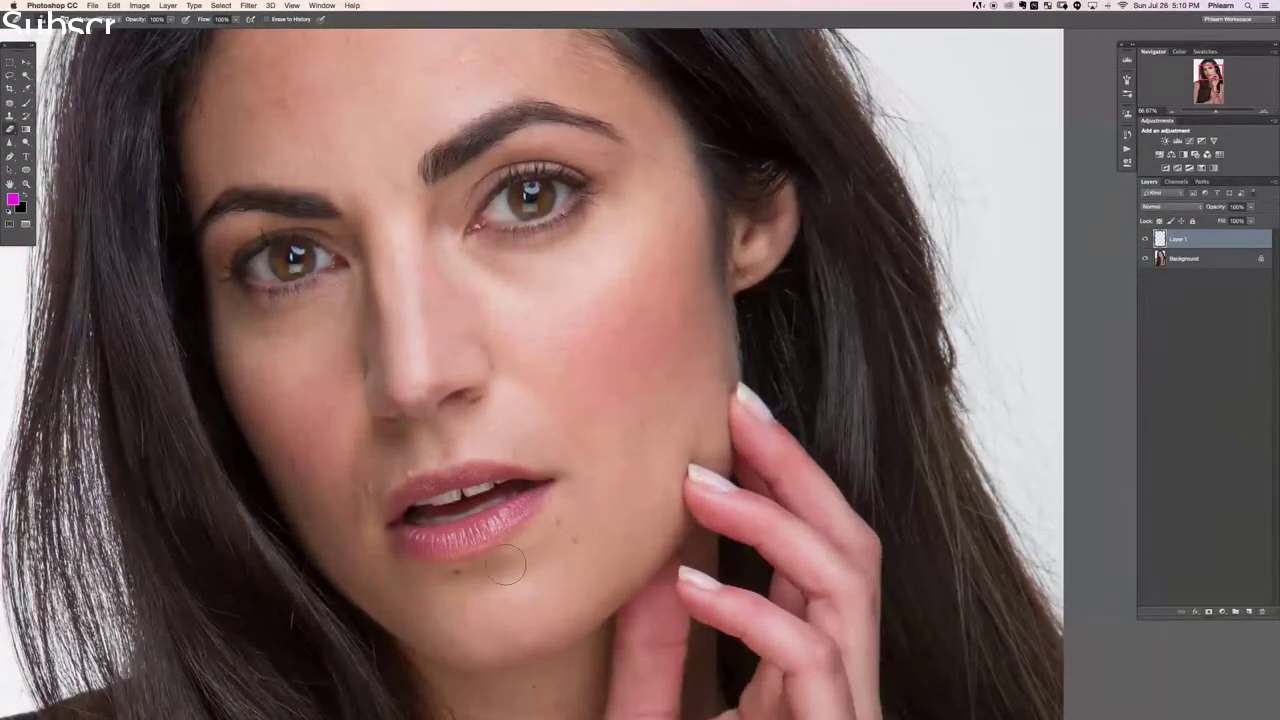
pyautogui.press('j')
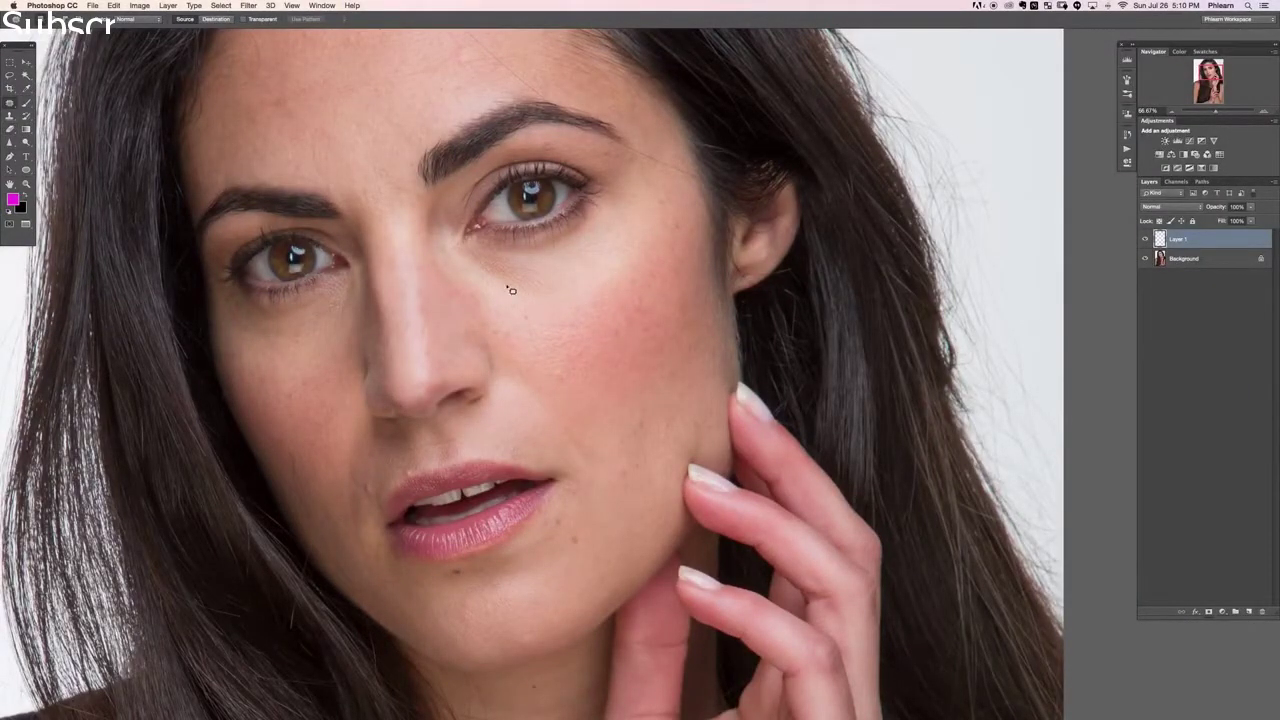
pyautogui.hotkey('shift', 'j')
pyautogui.hotkey('shift', 'j')
pyautogui.hotkey('shift', 'j')
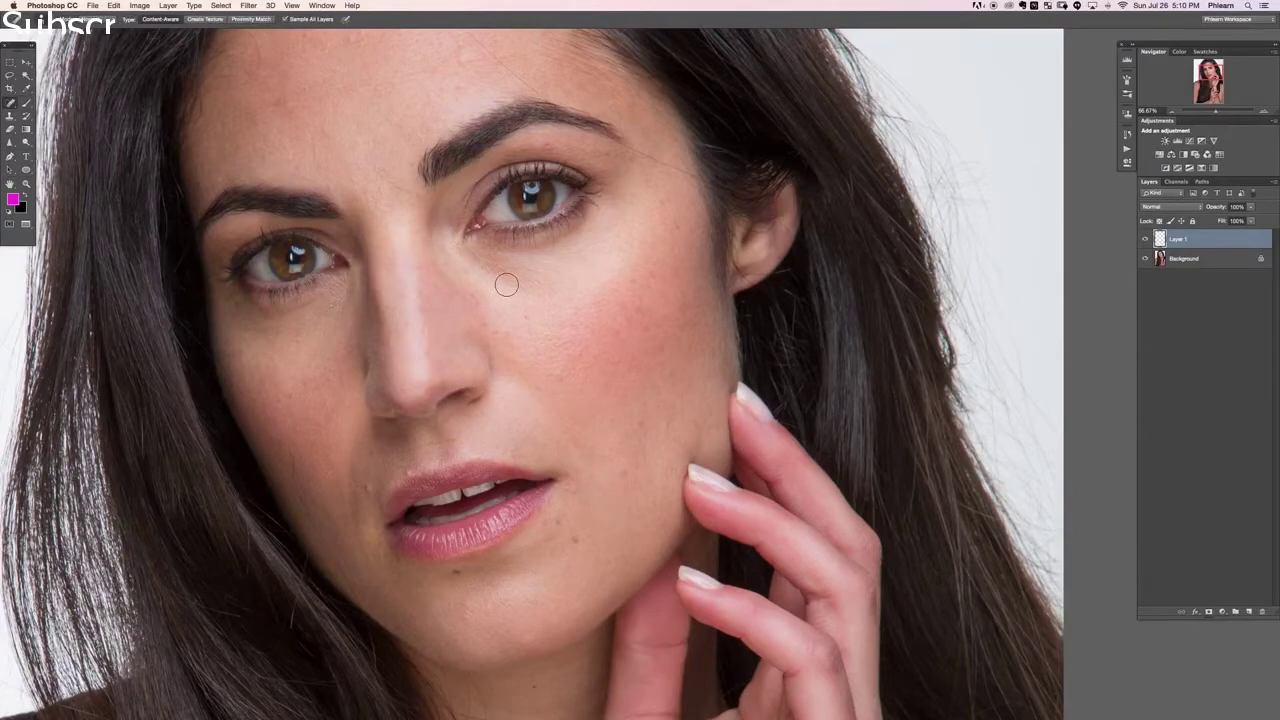
# - Heal the small spots beneath the image-right eye, on the inner cheek and below the mouth corner
pyautogui.press('super+plus')
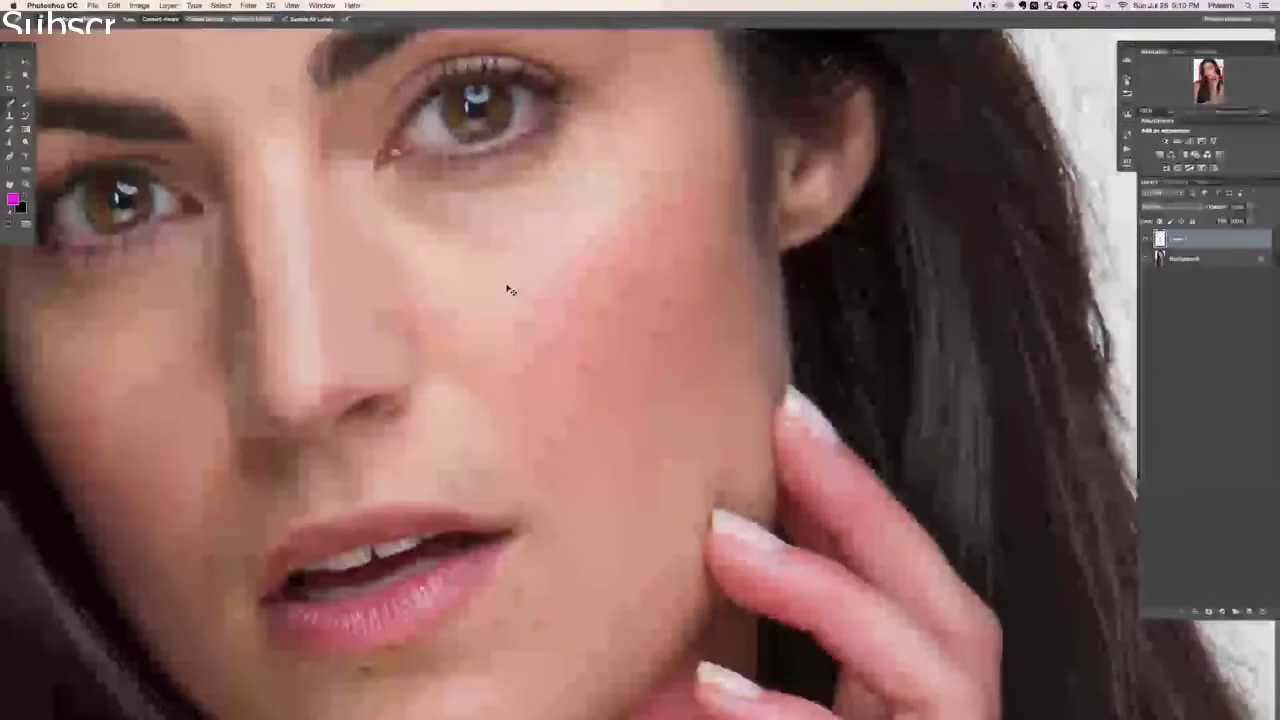
pyautogui.moveTo(473, 289); pyautogui.dragTo(489, 319)
pyautogui.click(489, 319)
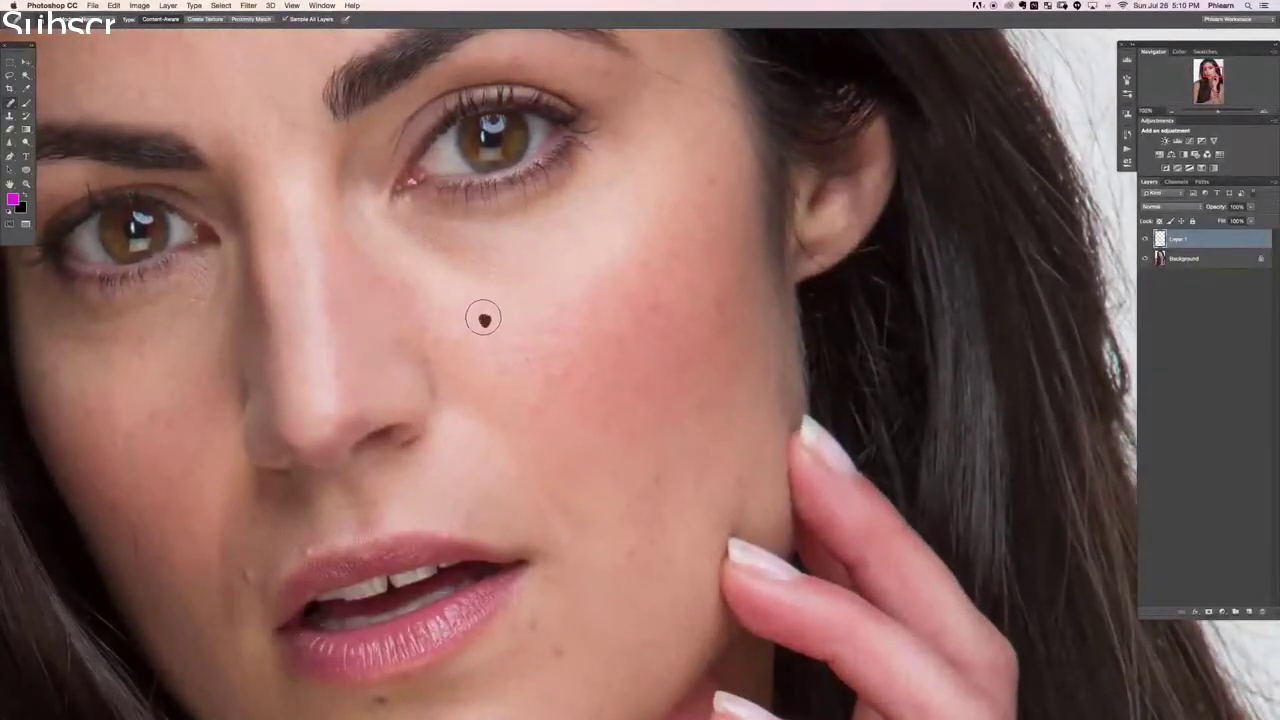
pyautogui.click(526, 406)
pyautogui.click(530, 617)
# - Heal the dark spots on the lower image-right cheek between the mouth corner and the fingertips
pyautogui.click(626, 554)
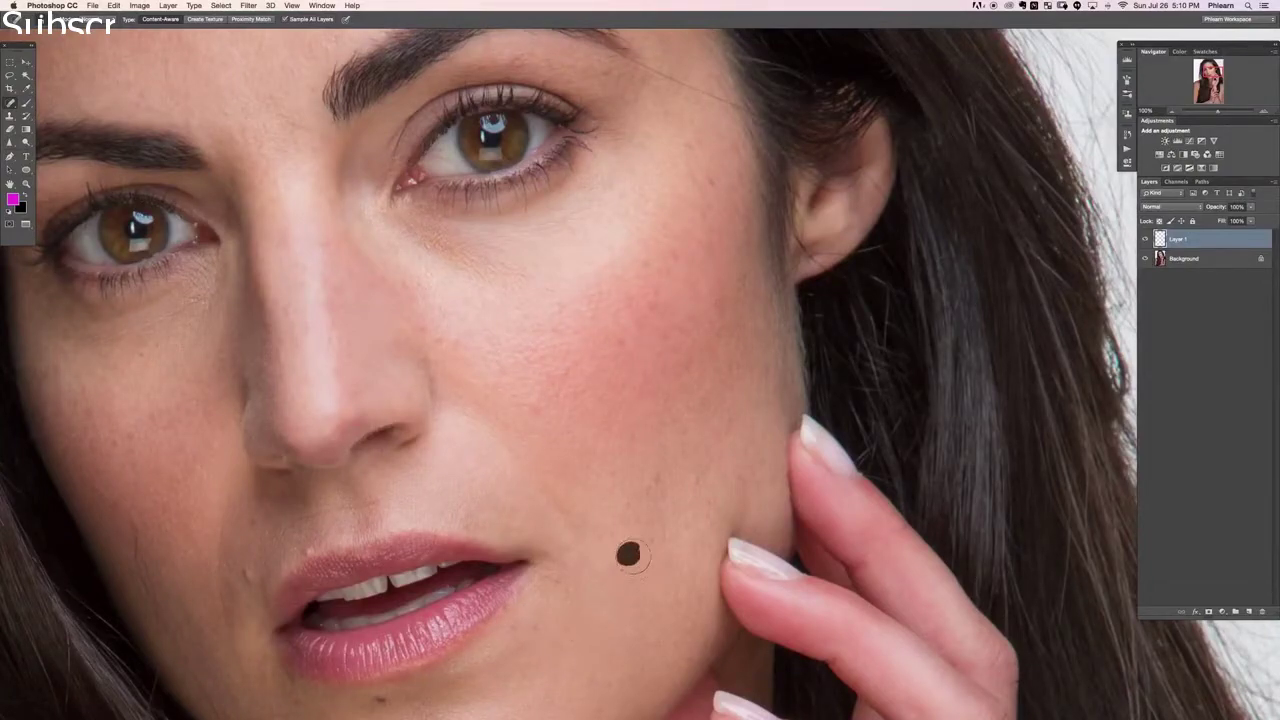
pyautogui.click(651, 537)
pyautogui.click(623, 509)
pyautogui.click(656, 479)
pyautogui.click(692, 468)
# - Heal the remaining marks on the blushed image-right cheek, beside the nostril and around the mouth corner
pyautogui.click(620, 337)
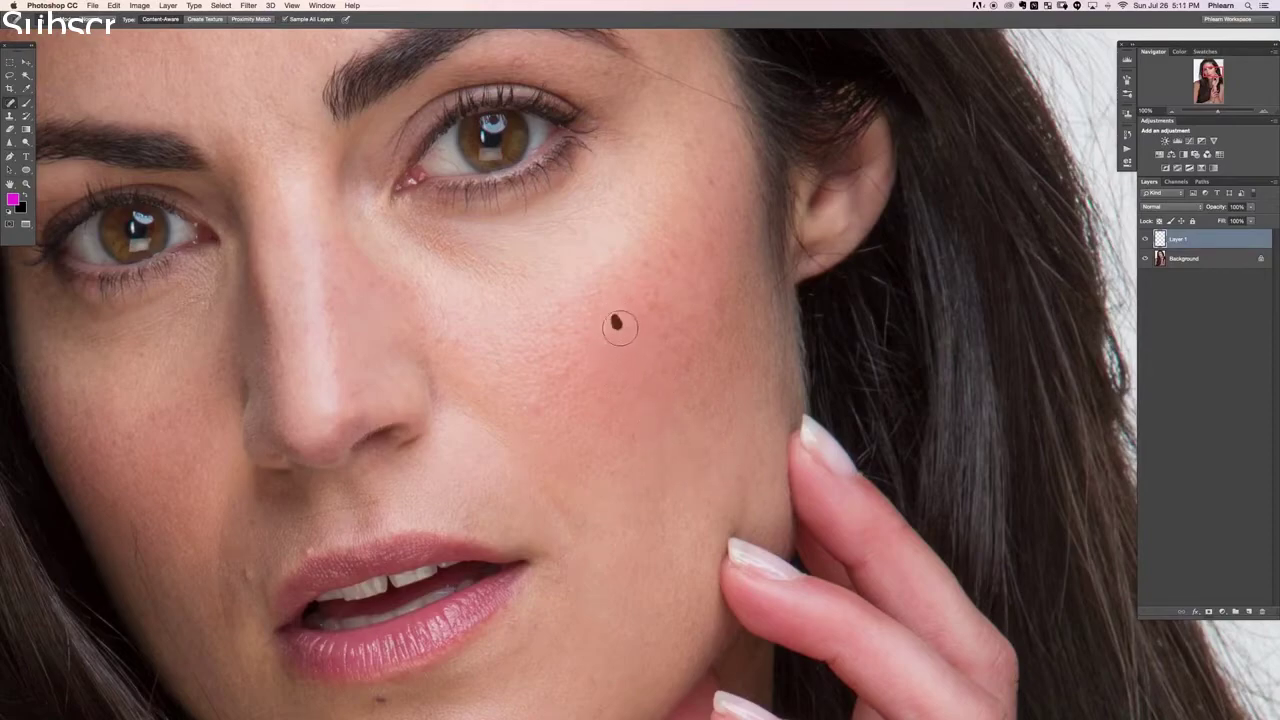
pyautogui.click(564, 374)
pyautogui.click(540, 407)
pyautogui.click(469, 423)
pyautogui.moveTo(500, 441); pyautogui.dragTo(578, 548)
pyautogui.moveTo(531, 633); pyautogui.dragTo(578, 491)
pyautogui.moveTo(609, 409); pyautogui.dragTo(607, 418)
# - Heal the marks beside the image-left mouth corner and the bumps along the edge of the upper lip
pyautogui.hscroll(-5, 607, 416)
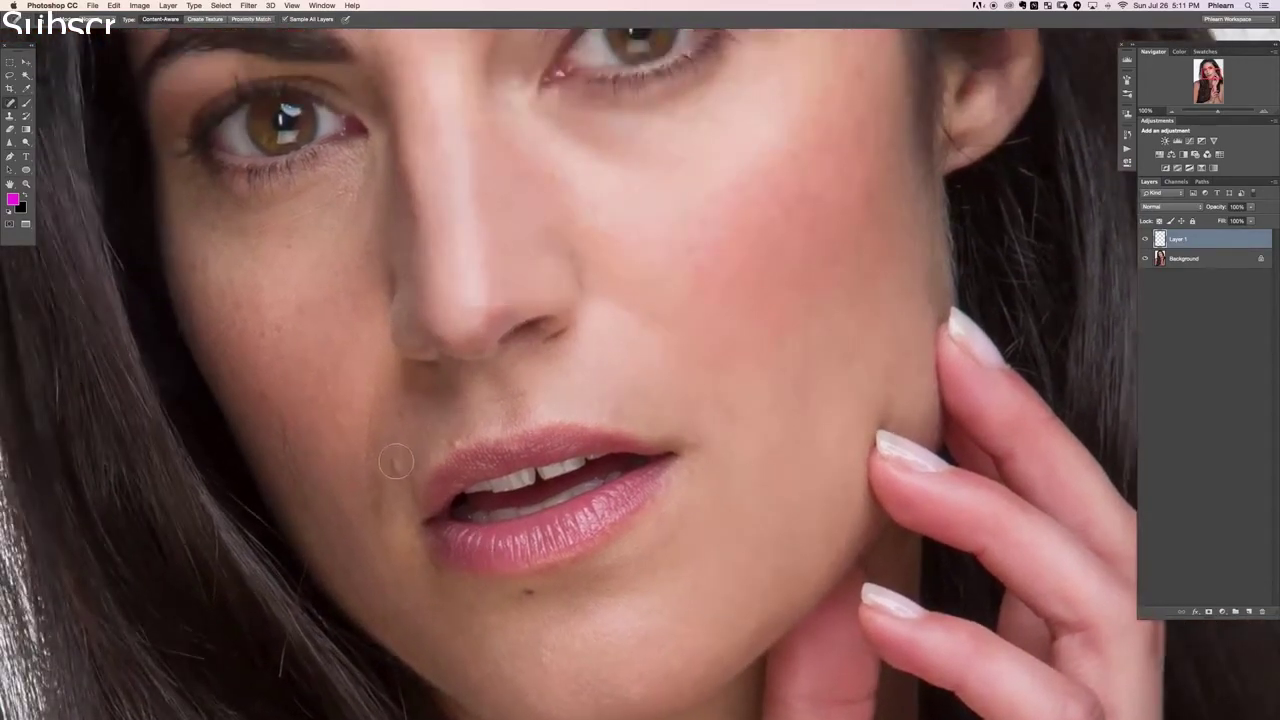
pyautogui.moveTo(395, 454); pyautogui.dragTo(396, 468)
pyautogui.press('super+plus')
pyautogui.moveTo(305, 457); pyautogui.dragTo(410, 392)
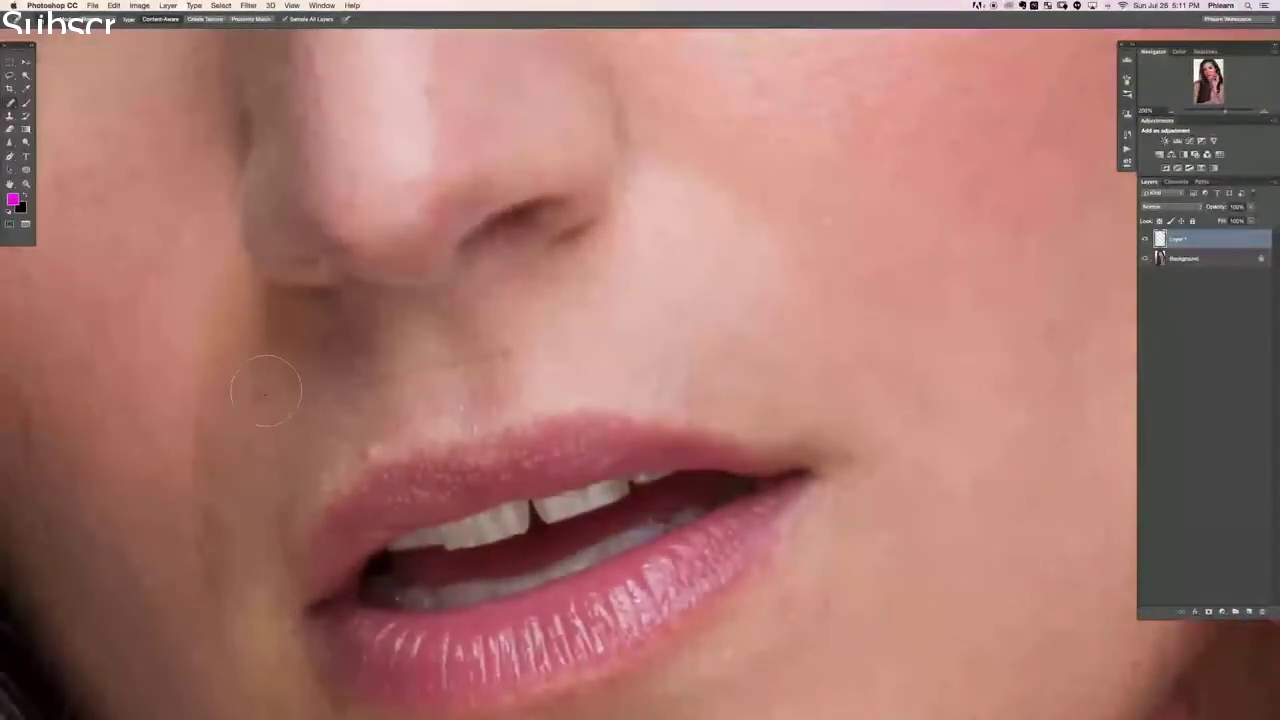
pyautogui.click(250, 494)
pyautogui.moveTo(362, 456); pyautogui.dragTo(372, 436)
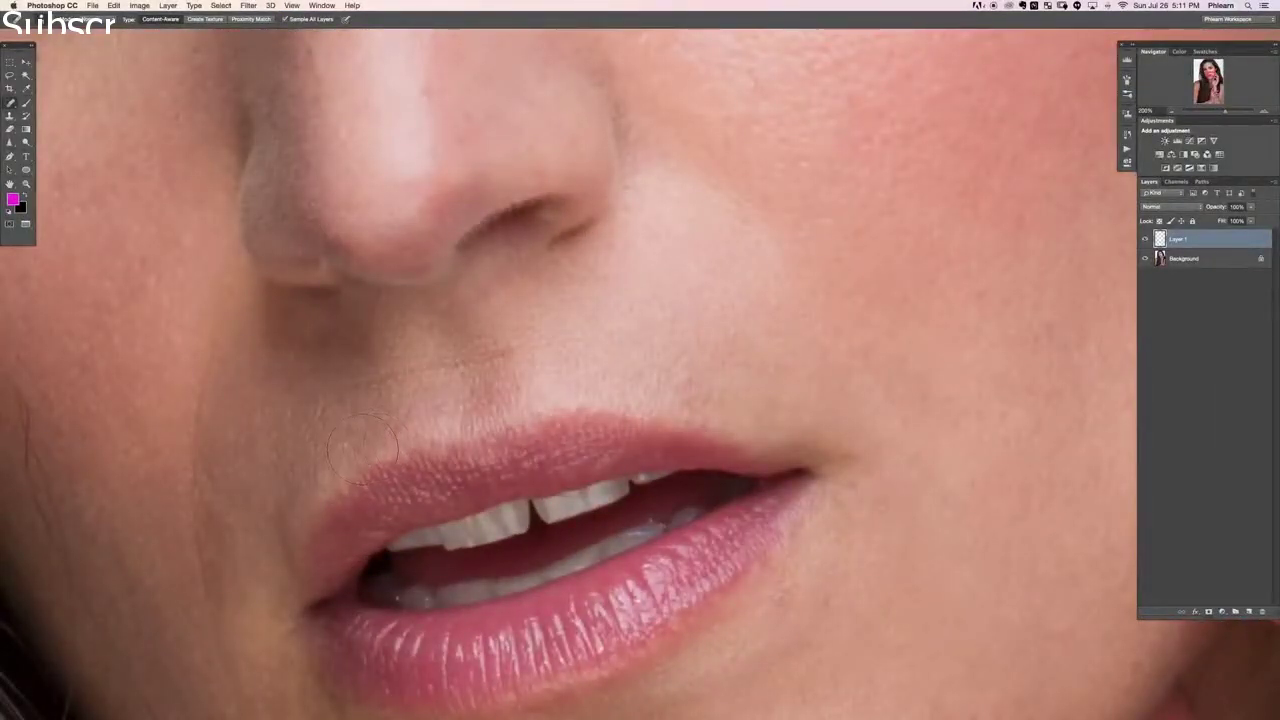
# - Heal the blemishes on the skin beside and below the image-left corner of the mouth
pyautogui.hscroll(-3, 380, 384)
pyautogui.scroll(-2, 380, 384)
pyautogui.moveTo(333, 290)
pyautogui.mouseDown()
pyautogui.moveTo(311, 378)
pyautogui.moveTo(315, 530)
pyautogui.mouseUp()
pyautogui.moveTo(352, 625); pyautogui.dragTo(385, 463)
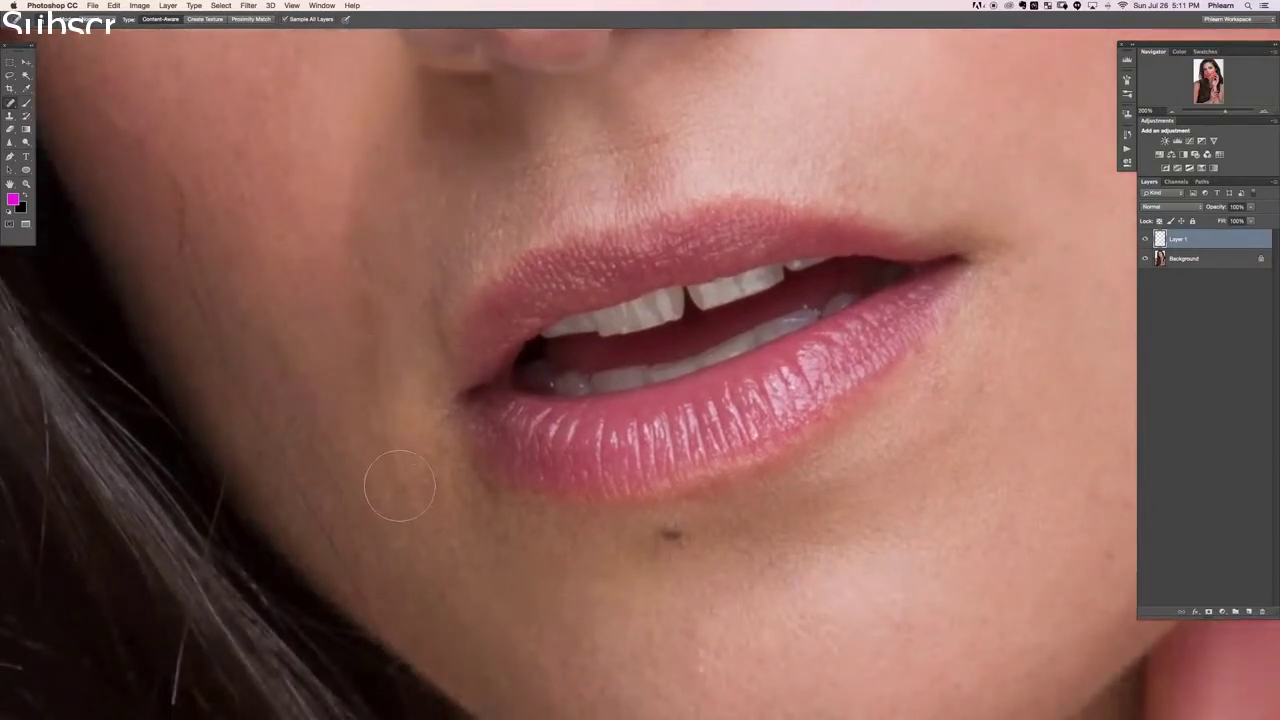
# - Heal the fine stray hairs and dark marks running down the image-left cheek toward the jaw
pyautogui.hscroll(-4, 363, 491)
pyautogui.scroll(1, 363, 491)
pyautogui.hscroll(-1, 514, 370)
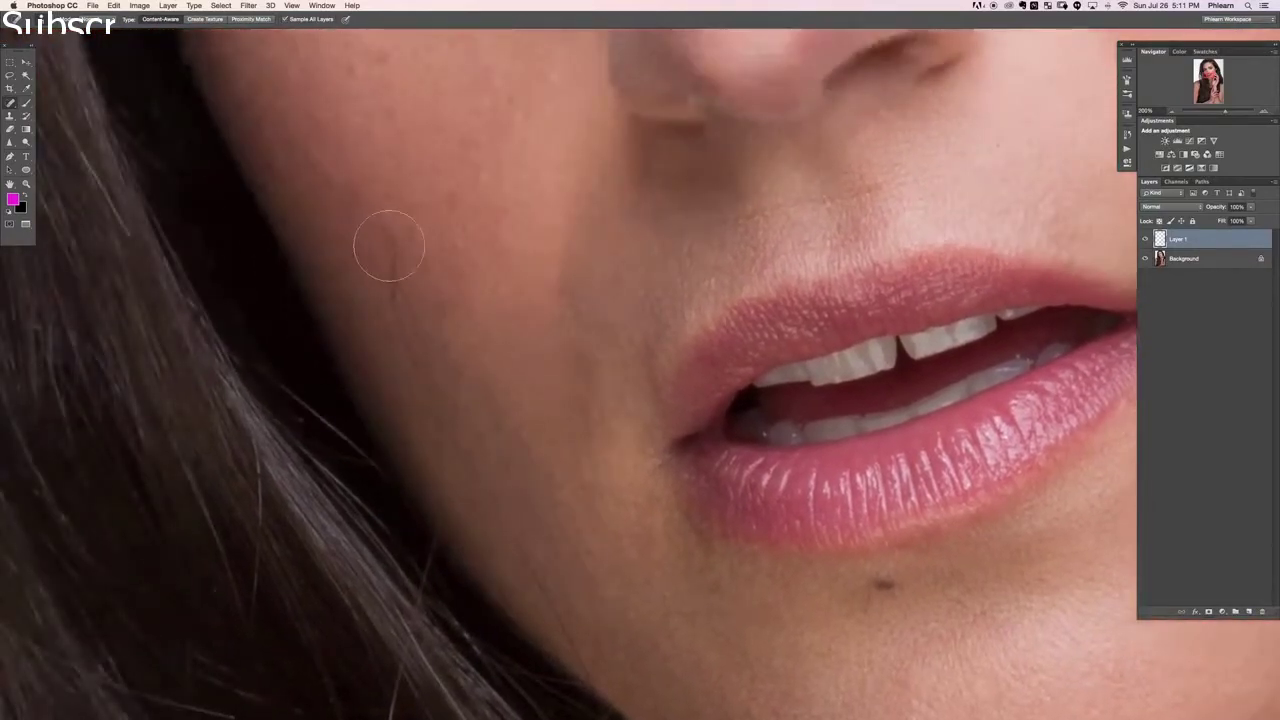
pyautogui.moveTo(400, 295)
pyautogui.mouseDown()
pyautogui.moveTo(457, 402)
pyautogui.moveTo(517, 580)
pyautogui.mouseUp()
pyautogui.moveTo(480, 490)
pyautogui.mouseDown()
pyautogui.moveTo(500, 545)
pyautogui.moveTo(553, 600)
pyautogui.mouseUp()
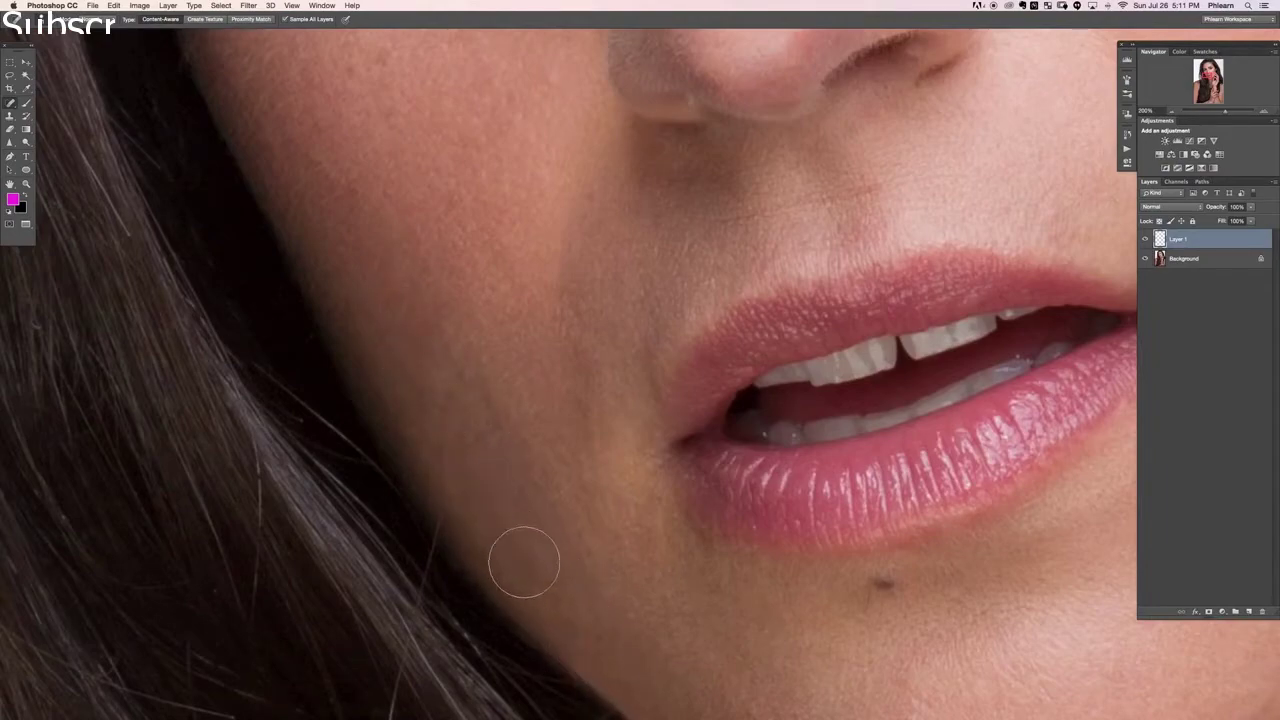
pyautogui.moveTo(521, 540); pyautogui.dragTo(534, 600)
# - Heal the uneven skin and small marks directly beneath the image-left eye
pyautogui.press('super+minus')
pyautogui.press('super+minus')
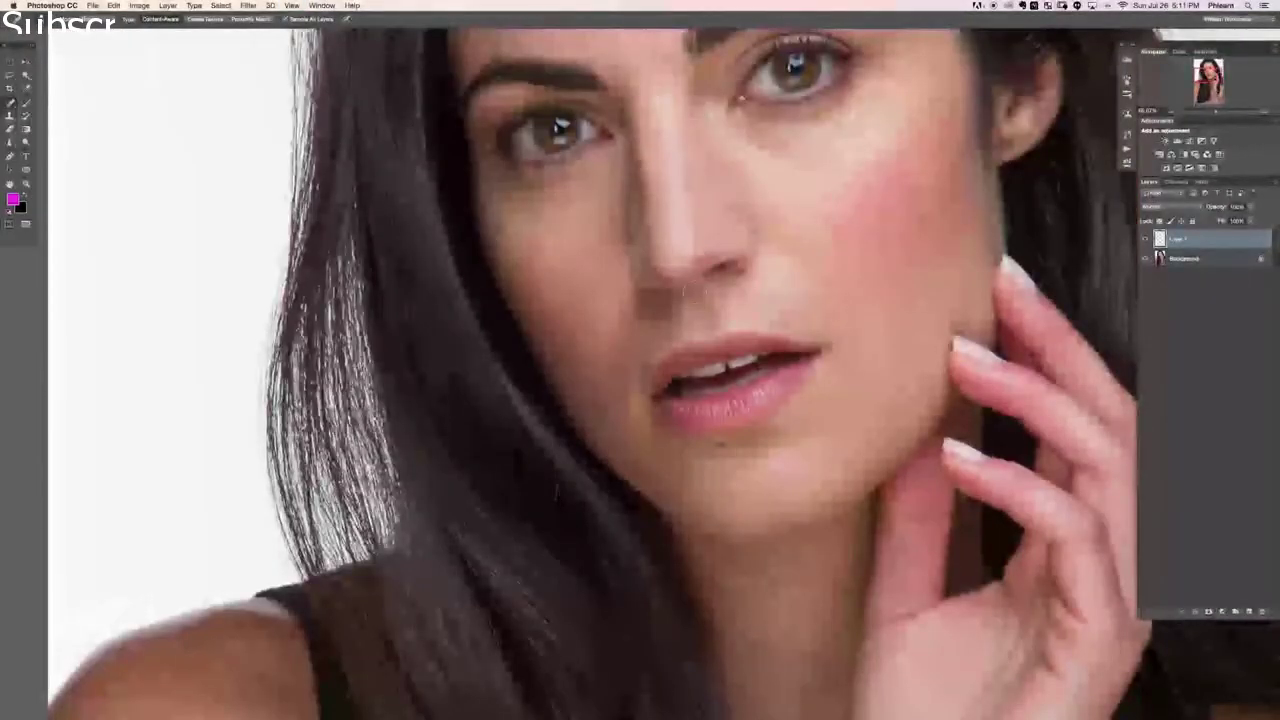
pyautogui.moveTo(631, 350); pyautogui.dragTo(620, 420)
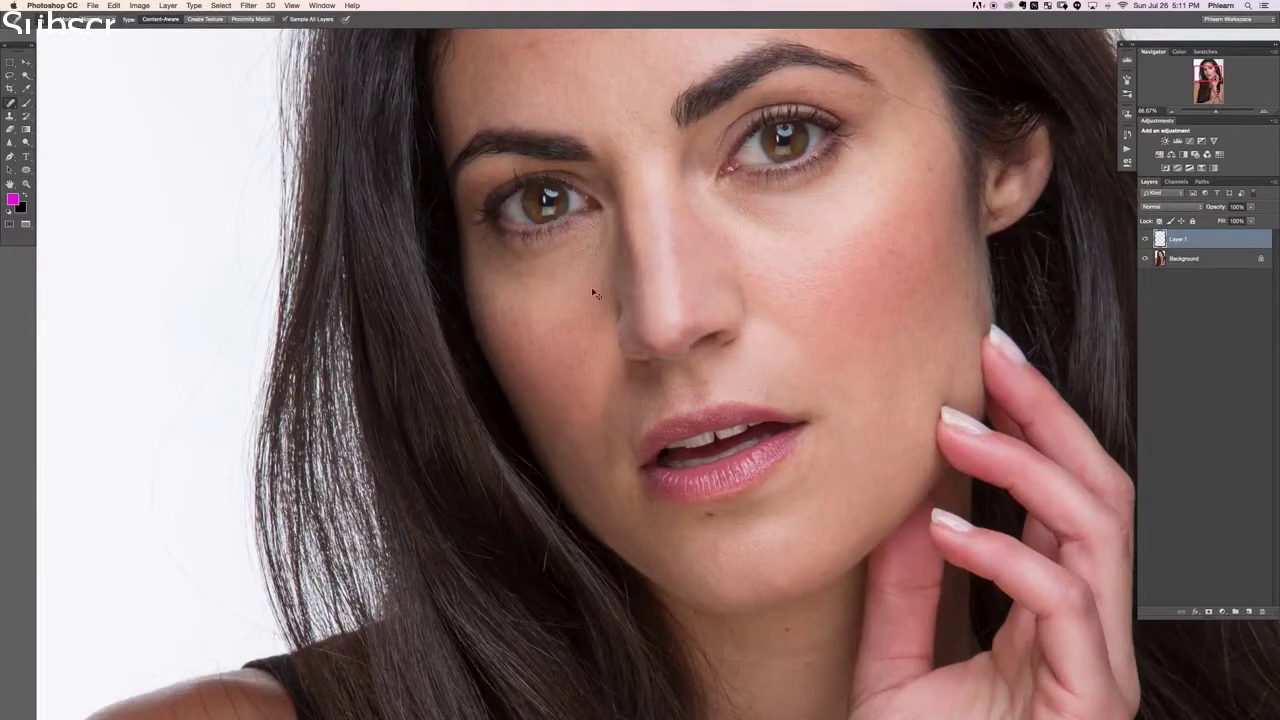
pyautogui.press('super+plus')
pyautogui.press('super+plus')
pyautogui.moveTo(537, 200); pyautogui.dragTo(557, 582)
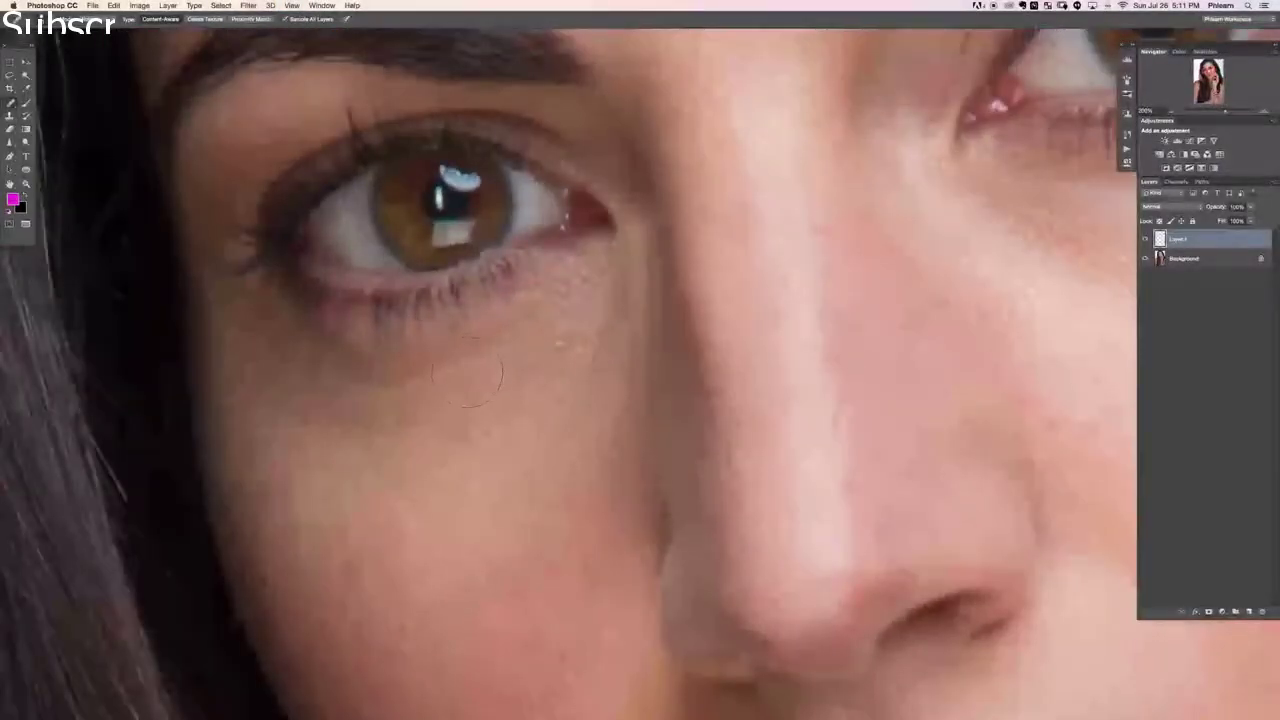
pyautogui.moveTo(468, 370)
pyautogui.mouseDown()
pyautogui.moveTo(446, 373)
pyautogui.moveTo(458, 396)
pyautogui.moveTo(527, 357)
pyautogui.moveTo(380, 429)
pyautogui.moveTo(403, 440)
pyautogui.mouseUp()
pyautogui.moveTo(468, 396); pyautogui.dragTo(445, 378)
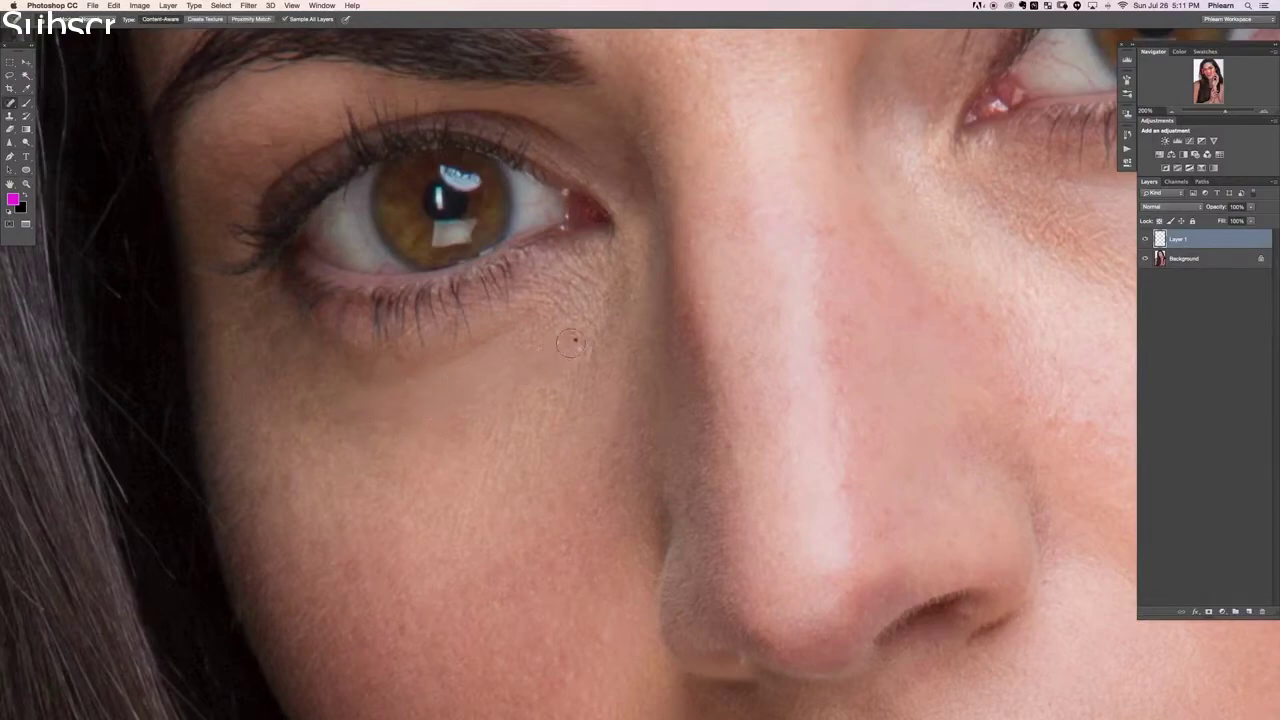
# - Heal the bumps below the inner corner of the image-left eye and the spots on the upper cheek
pyautogui.moveTo(571, 343)
pyautogui.mouseDown()
pyautogui.moveTo(538, 332)
pyautogui.moveTo(586, 313)
pyautogui.moveTo(601, 328)
pyautogui.mouseUp()
pyautogui.click(543, 374)
pyautogui.moveTo(518, 356); pyautogui.dragTo(543, 334)
pyautogui.moveTo(467, 411)
pyautogui.mouseDown()
pyautogui.moveTo(446, 408)
pyautogui.moveTo(456, 434)
pyautogui.mouseUp()
pyautogui.moveTo(345, 580); pyautogui.dragTo(350, 565)
# - Heal the small blemishes on the bridge of the nose and between the eyebrows
pyautogui.moveTo(740, 295); pyautogui.dragTo(513, 427)
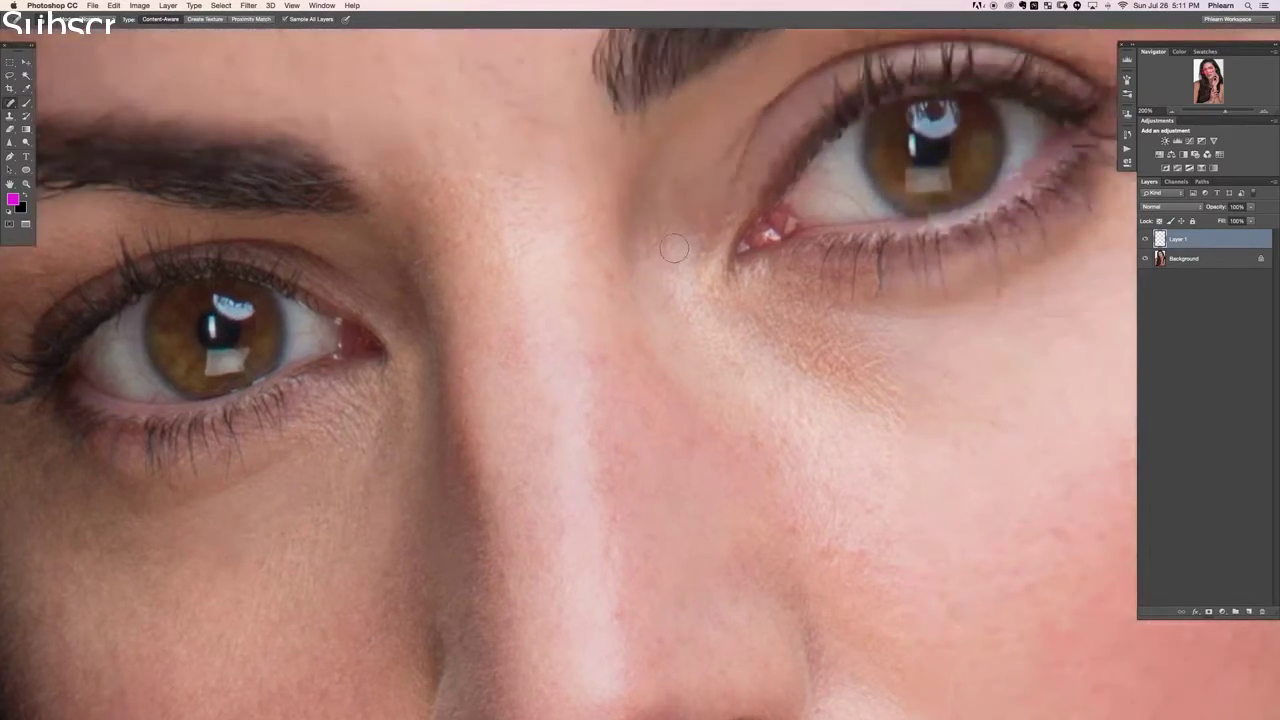
pyautogui.moveTo(609, 277); pyautogui.dragTo(617, 281)
pyautogui.moveTo(635, 286); pyautogui.dragTo(631, 289)
pyautogui.moveTo(596, 148); pyautogui.dragTo(581, 162)
pyautogui.moveTo(520, 118)
pyautogui.mouseDown()
pyautogui.moveTo(573, 134)
pyautogui.moveTo(558, 112)
pyautogui.moveTo(487, 103)
pyautogui.mouseUp()
pyautogui.moveTo(536, 113); pyautogui.dragTo(570, 122)
# - Heal the stray hairs by the image-left hairline and the long hair crossing the forehead above the image-right eyebrow
pyautogui.scroll(10, 371, 283)
pyautogui.hscroll(-5, 371, 283)
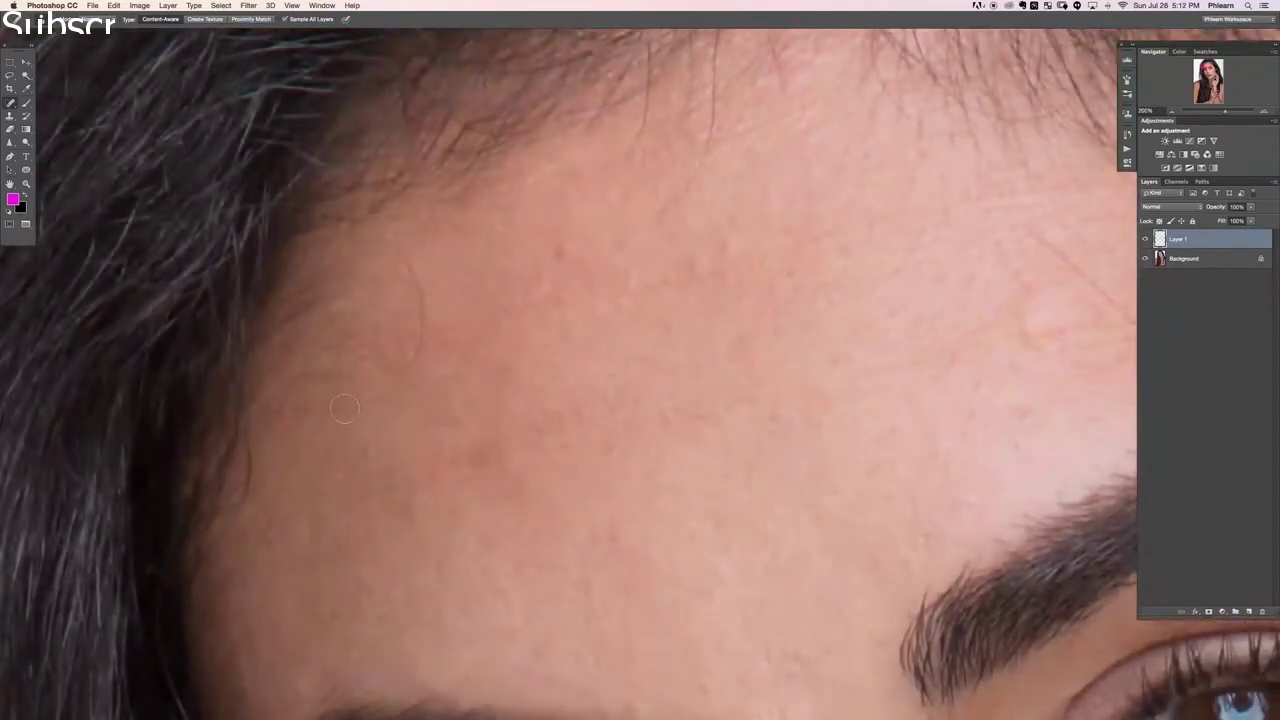
pyautogui.moveTo(344, 408)
pyautogui.mouseDown()
pyautogui.moveTo(411, 350)
pyautogui.moveTo(421, 303)
pyautogui.moveTo(409, 254)
pyautogui.moveTo(370, 227)
pyautogui.moveTo(408, 286)
pyautogui.mouseUp()
pyautogui.moveTo(378, 383); pyautogui.dragTo(414, 362)
pyautogui.click(387, 322)
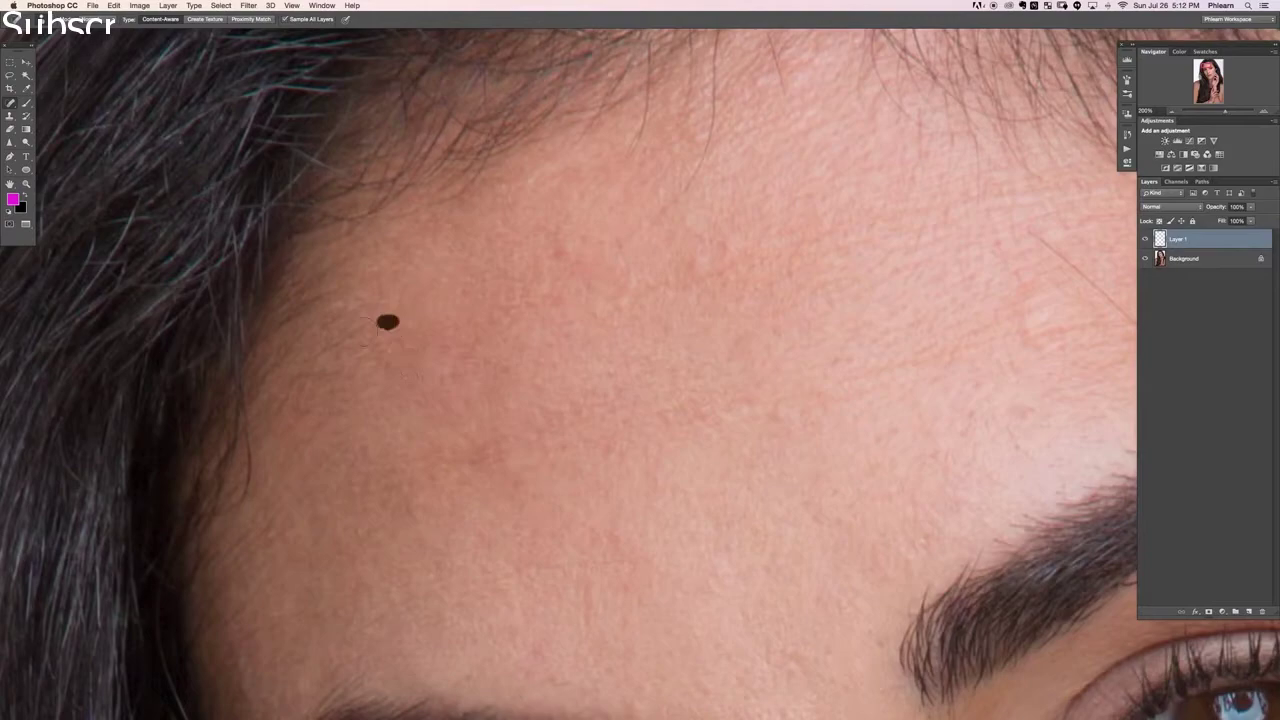
pyautogui.click(336, 413)
pyautogui.moveTo(961, 536); pyautogui.dragTo(524, 539)
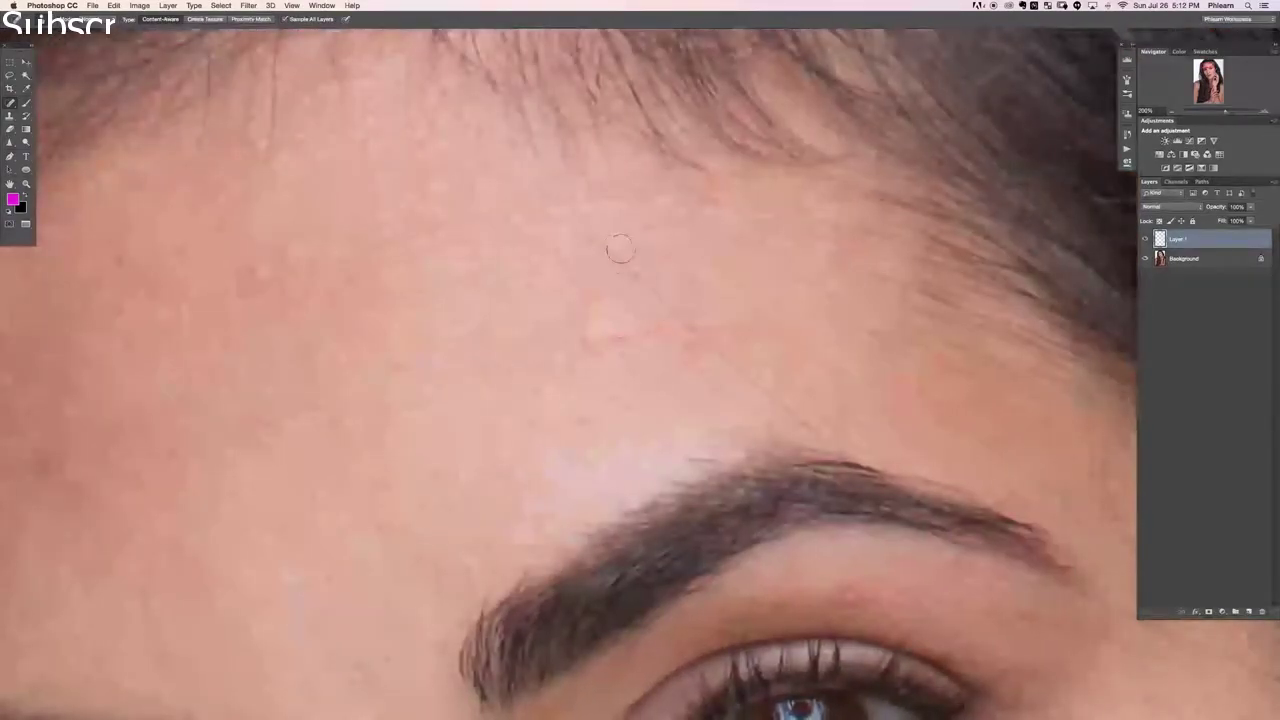
pyautogui.moveTo(598, 242)
pyautogui.mouseDown()
pyautogui.moveTo(733, 372)
pyautogui.moveTo(820, 430)
pyautogui.mouseUp()
# - Heal the stray hair and blemishes around the tail of the image-right eyebrow and on the temple
pyautogui.moveTo(927, 520); pyautogui.dragTo(672, 359)
pyautogui.moveTo(590, 434)
pyautogui.mouseDown()
pyautogui.moveTo(601, 436)
pyautogui.moveTo(597, 411)
pyautogui.mouseUp()
pyautogui.moveTo(765, 398); pyautogui.dragTo(979, 484)
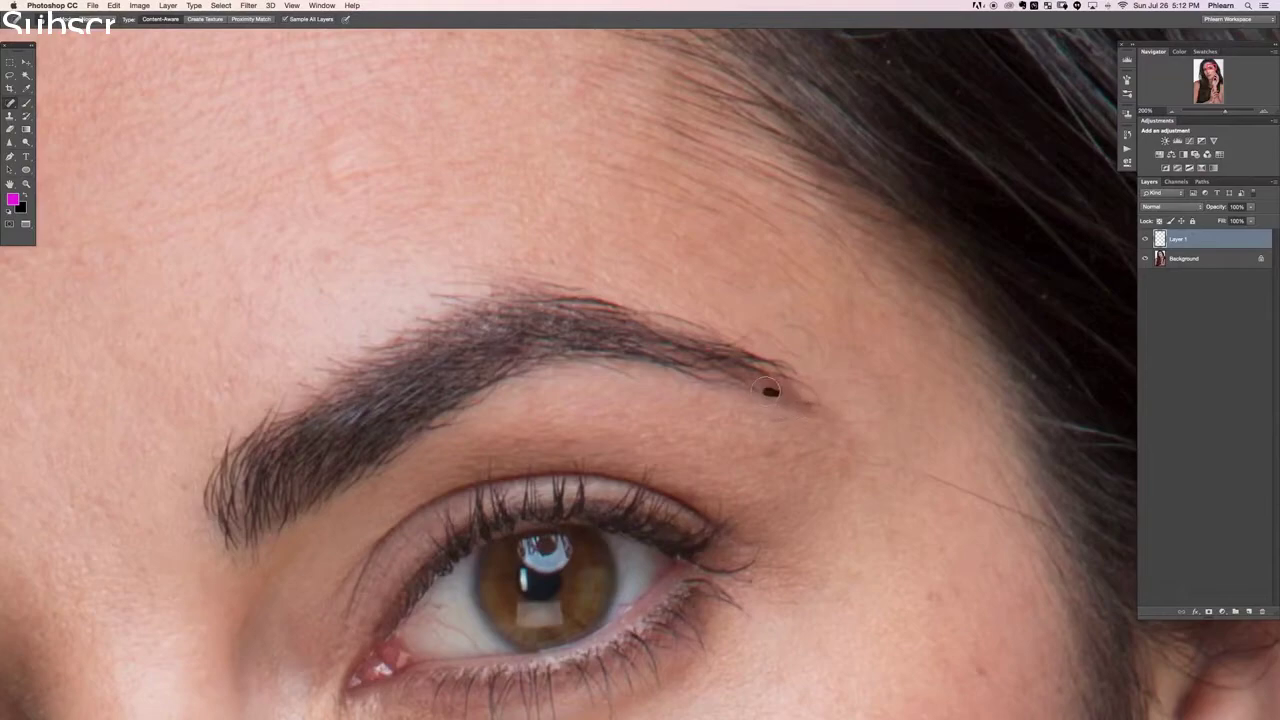
pyautogui.moveTo(889, 497)
pyautogui.mouseDown()
pyautogui.moveTo(710, 383)
pyautogui.moveTo(826, 436)
pyautogui.mouseUp()
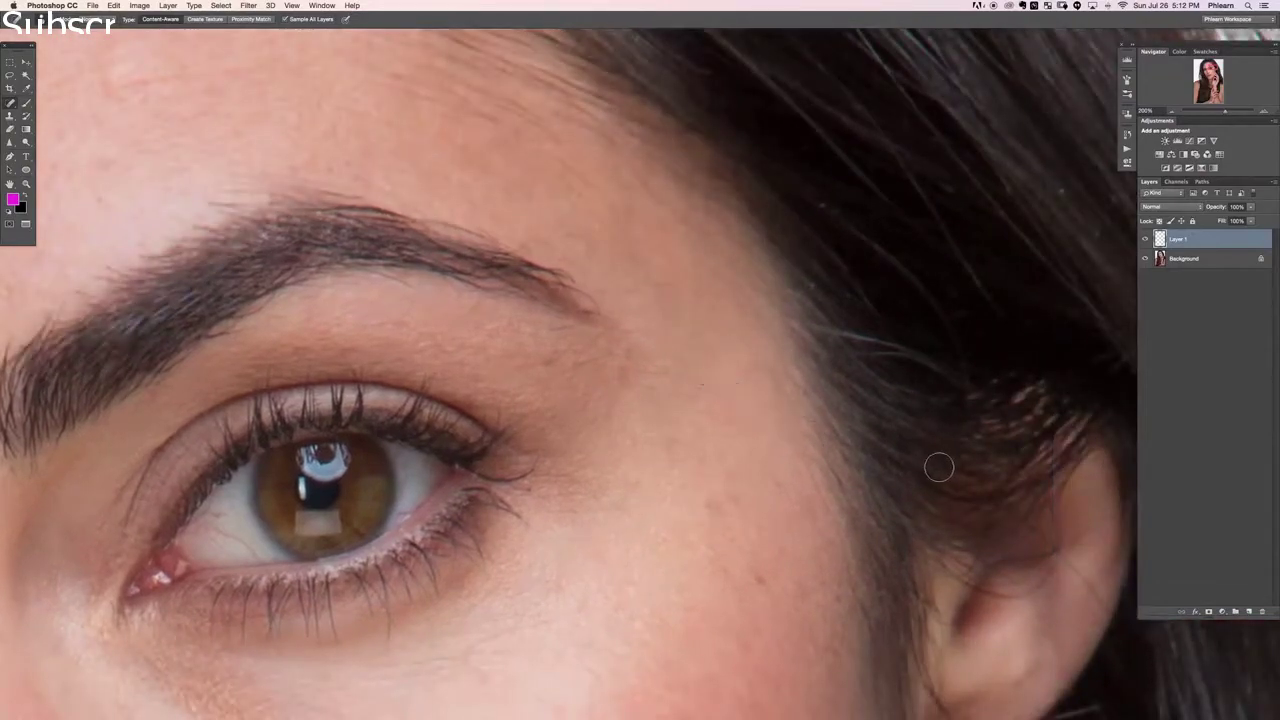
pyautogui.moveTo(621, 356); pyautogui.dragTo(709, 456)
pyautogui.moveTo(639, 334)
pyautogui.mouseDown()
pyautogui.moveTo(680, 360)
pyautogui.moveTo(634, 354)
pyautogui.mouseUp()
# - Heal the remaining spots and raised marks across the middle and image-left side of the forehead
pyautogui.scroll(3, 633, 346)
pyautogui.hscroll(-6, 633, 346)
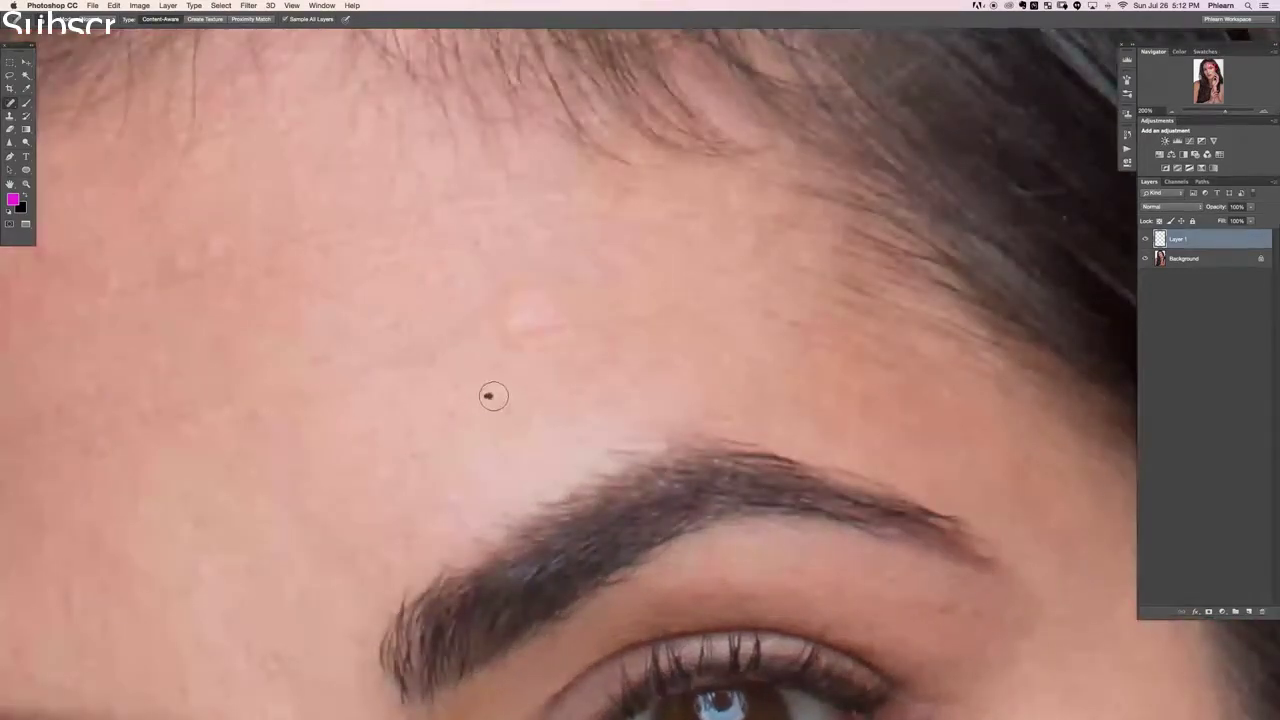
pyautogui.press('super+minus')
pyautogui.press('super+minus')
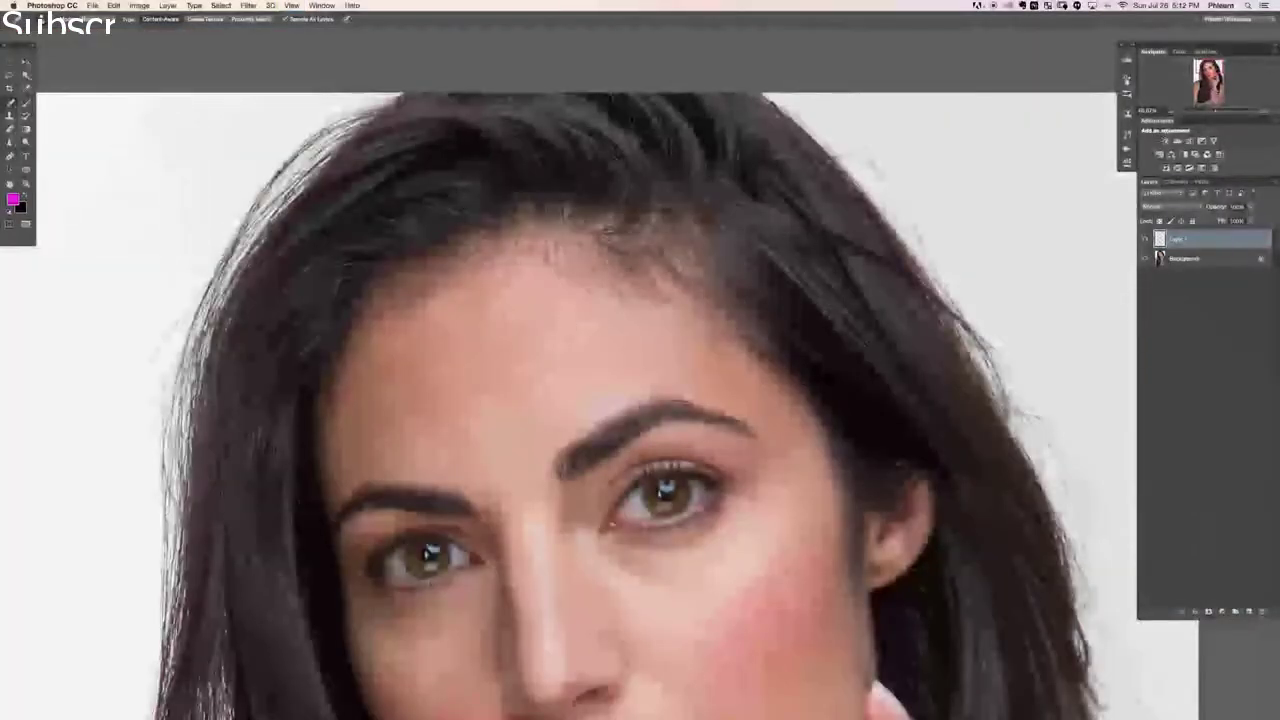
pyautogui.moveTo(597, 350); pyautogui.dragTo(599, 364)
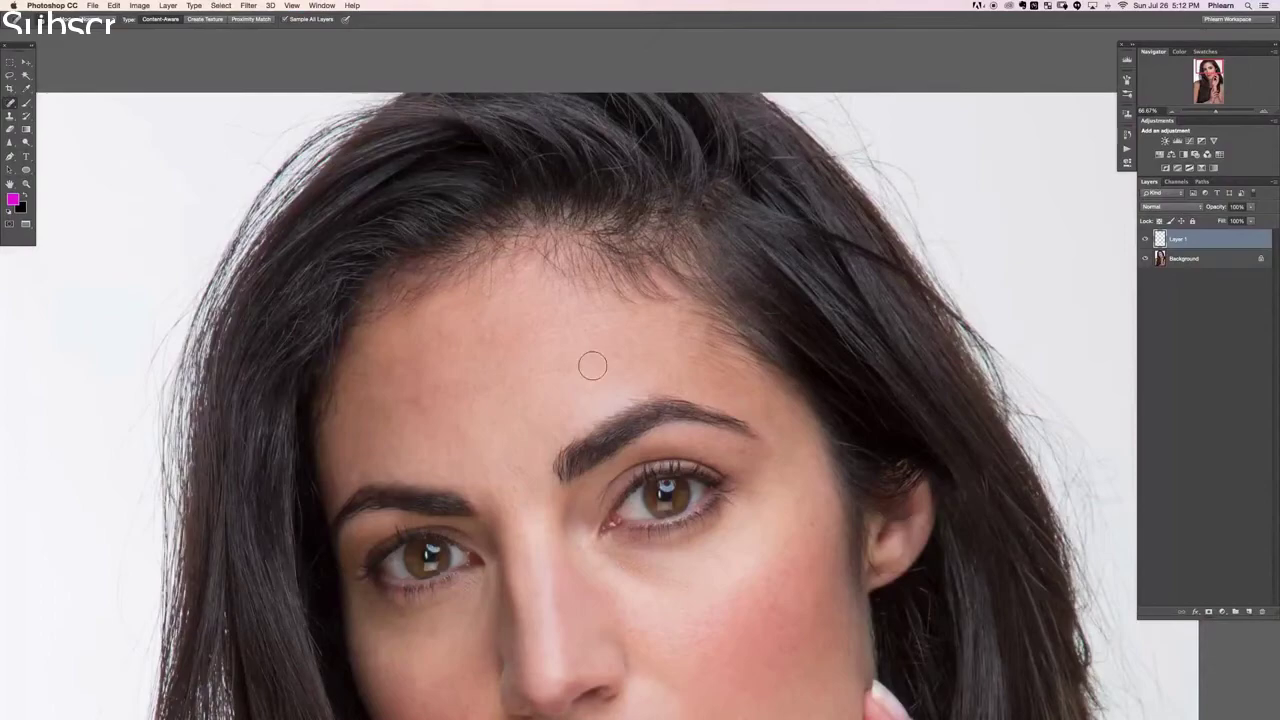
pyautogui.moveTo(486, 361)
pyautogui.mouseDown()
pyautogui.moveTo(503, 368)
pyautogui.moveTo(451, 344)
pyautogui.mouseUp()
pyautogui.click(490, 334)
pyautogui.click(434, 331)
# - Brush along the crease running from the nose bridge beneath the image-right eye with the Spot Healing Brush
pyautogui.scroll(-5, 593, 548)
pyautogui.hscroll(1, 580, 480)
pyautogui.moveTo(508, 250)
pyautogui.mouseDown()
pyautogui.moveTo(500, 265)
pyautogui.moveTo(504, 246)
pyautogui.moveTo(499, 259)
pyautogui.moveTo(564, 301)
pyautogui.mouseUp()
pyautogui.click(513, 240)
pyautogui.click(515, 249)
pyautogui.moveTo(566, 301); pyautogui.dragTo(619, 305)
pyautogui.moveTo(563, 293); pyautogui.dragTo(508, 250)
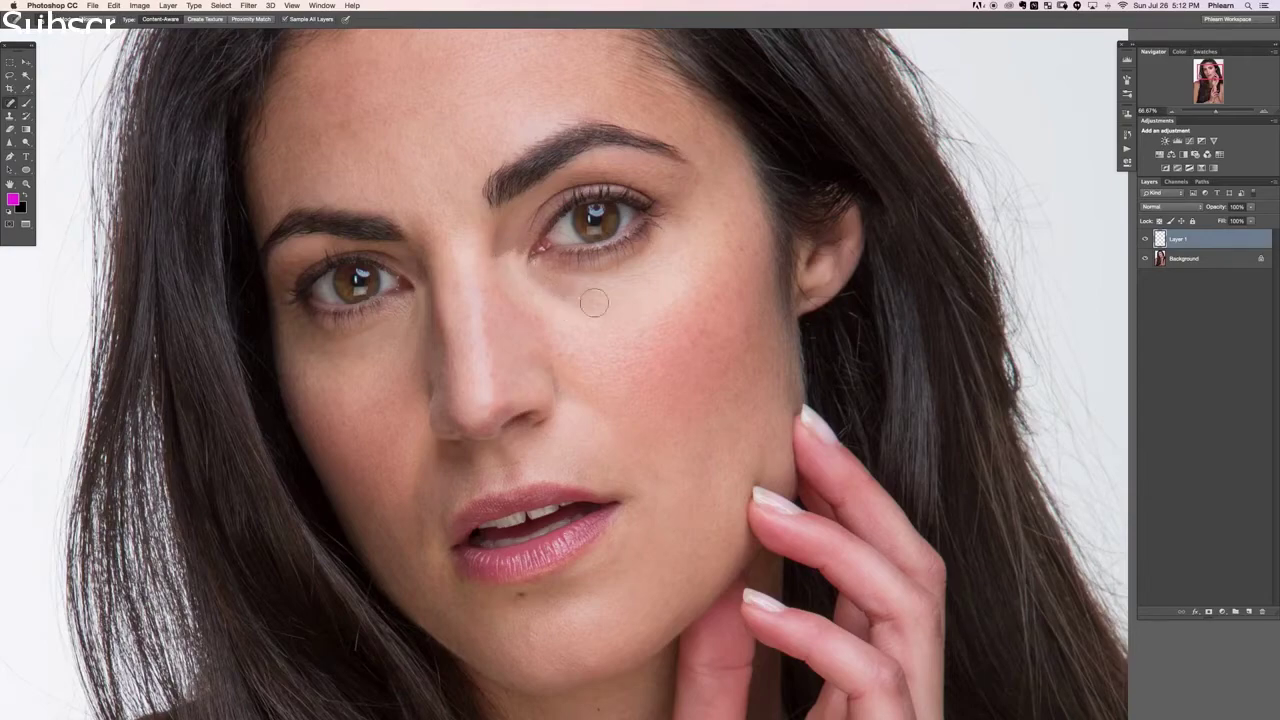
# - Compare the portrait with and without the healing on Layer 1
pyautogui.click(1151, 241)
pyautogui.press('e')
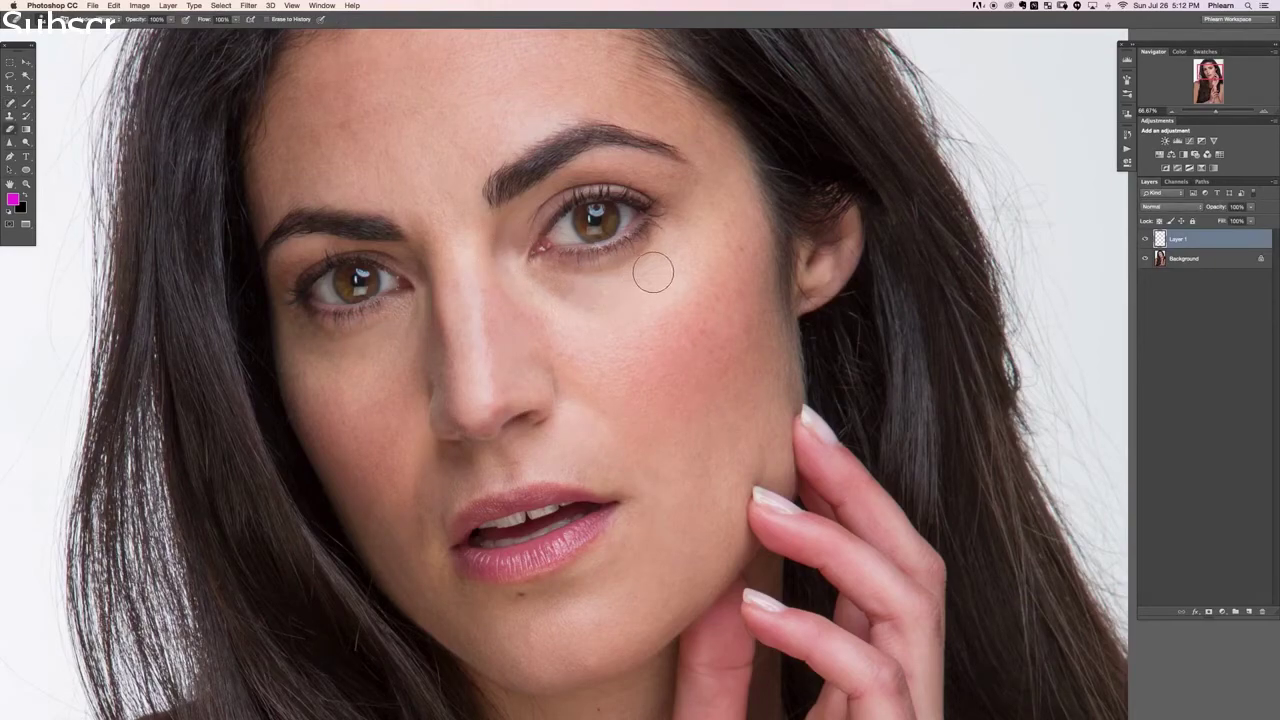
pyautogui.press('j')
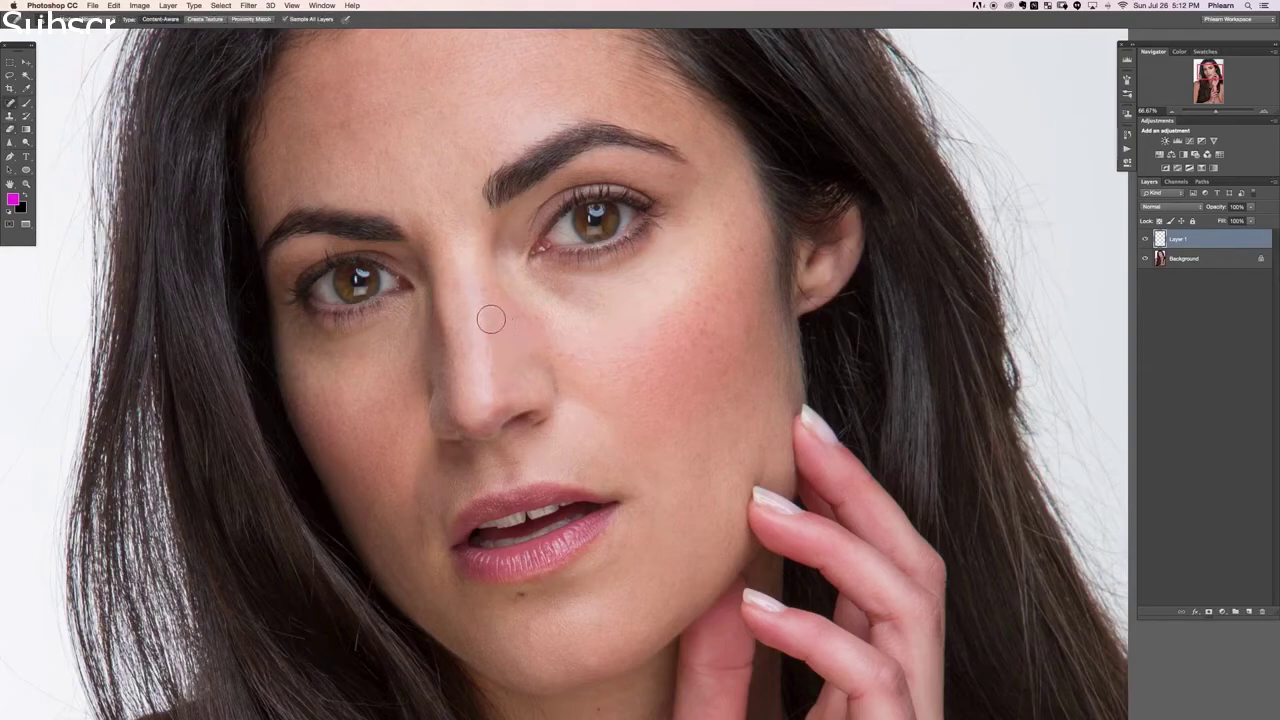
# - Spot-heal the small marks along the image-right side of the nose and beneath the inner eye corner
pyautogui.moveTo(491, 331)
pyautogui.mouseDown()
pyautogui.moveTo(503, 306)
pyautogui.moveTo(489, 286)
pyautogui.moveTo(567, 352)
pyautogui.mouseUp()
pyautogui.click(540, 348)
pyautogui.click(526, 345)
# - Heal the scattered spots across the image-right cheek and up toward the temple
pyautogui.click(700, 335)
pyautogui.click(706, 320)
pyautogui.click(704, 308)
pyautogui.click(723, 286)
pyautogui.click(742, 250)
pyautogui.click(746, 378)
pyautogui.click(766, 370)
# - Heal the small blemishes above the upper lip and beneath the lower lip on the chin
pyautogui.click(583, 466)
pyautogui.click(506, 462)
pyautogui.click(500, 466)
pyautogui.click(580, 562)
pyautogui.click(574, 579)
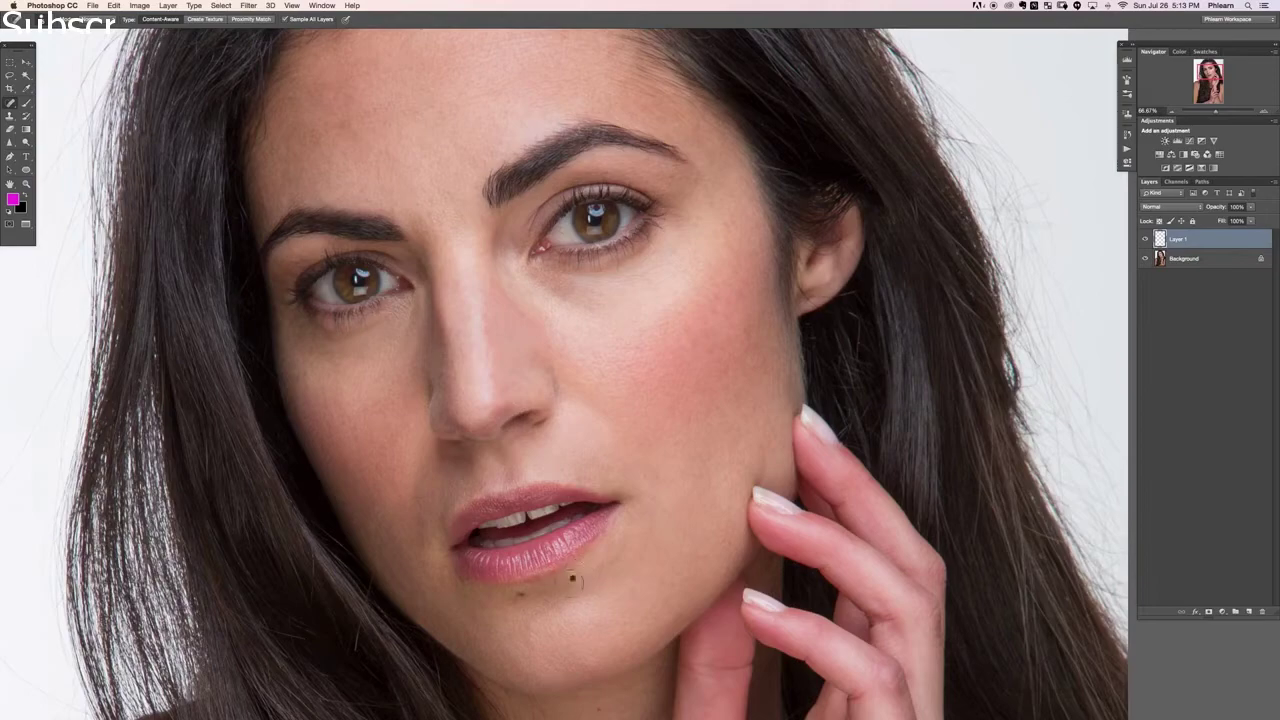
pyautogui.click(516, 600)
pyautogui.scroll(-5, 581, 633)
pyautogui.click(590, 542)
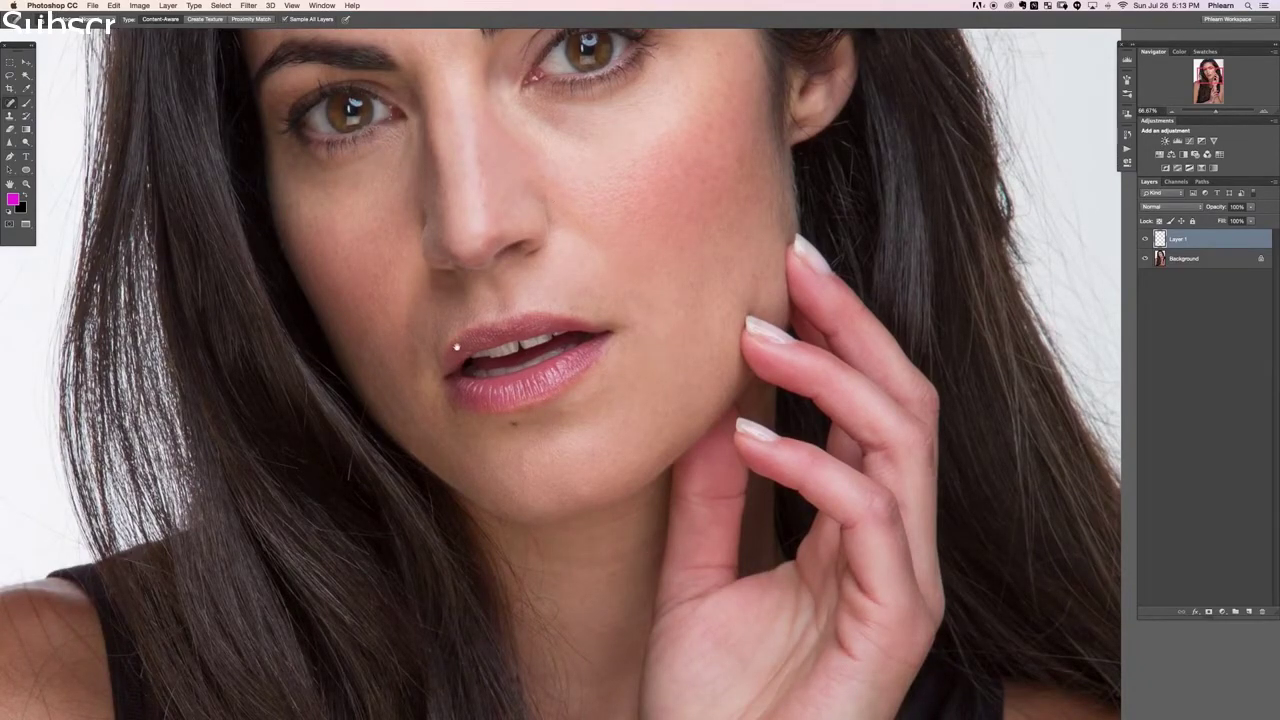
# - Brush away the fine marks beside the outer corner of the image-right eye
pyautogui.scroll(3, 456, 347)
pyautogui.click(391, 363)
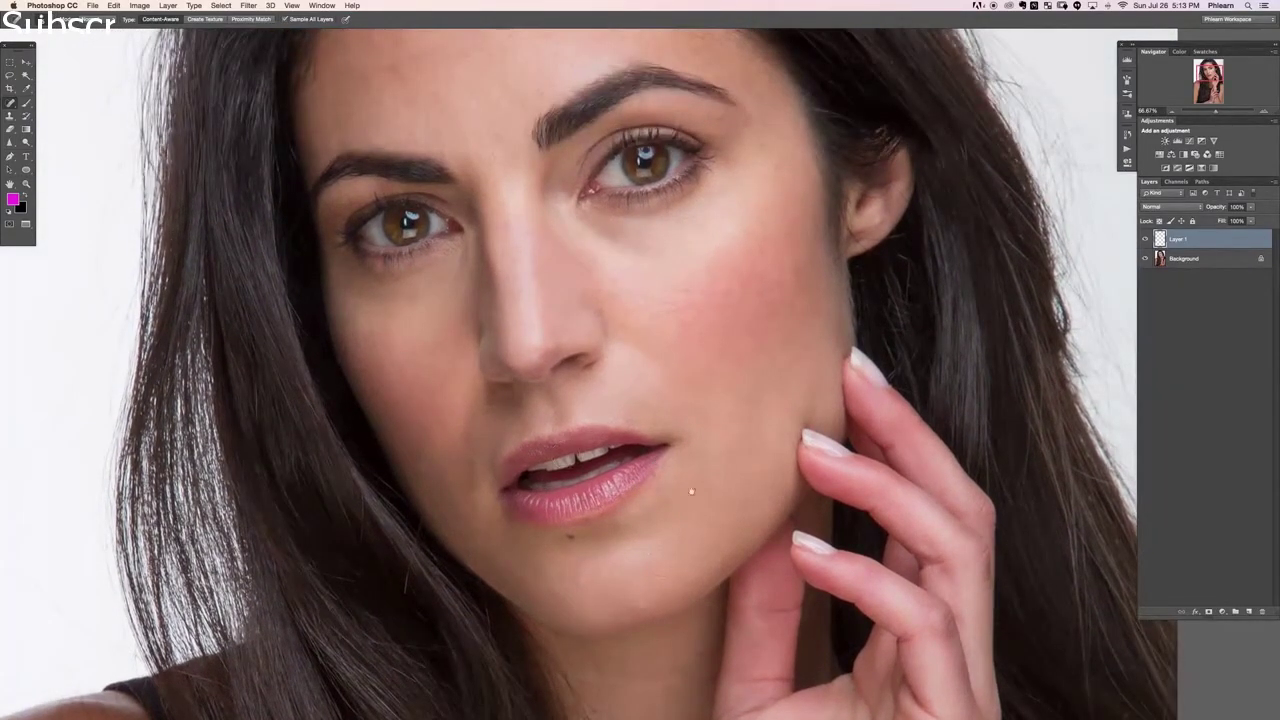
pyautogui.scroll(4, 692, 410)
pyautogui.moveTo(702, 272)
pyautogui.mouseDown()
pyautogui.moveTo(737, 277)
pyautogui.moveTo(762, 300)
pyautogui.mouseUp()
pyautogui.click(760, 314)
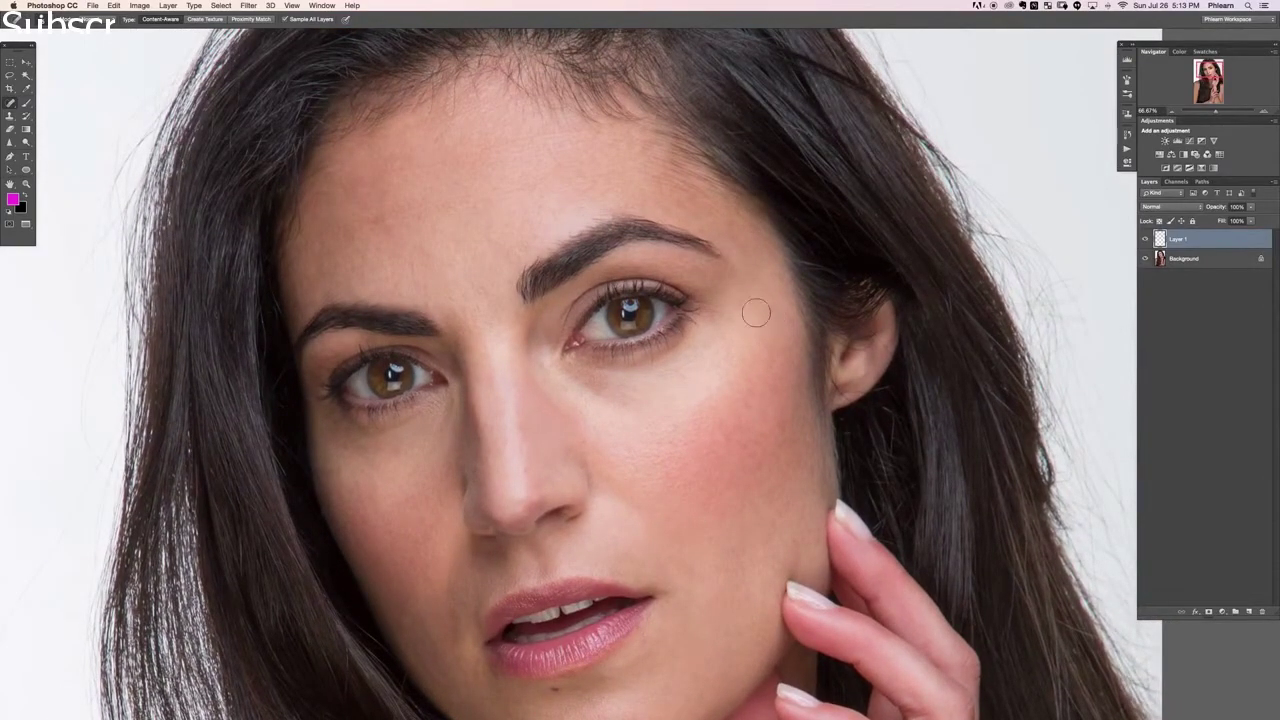
# - Heal the remaining blemishes on the image-left side of the forehead above the eyebrow
pyautogui.click(388, 213)
pyautogui.click(384, 215)
pyautogui.click(337, 204)
pyautogui.click(338, 258)
pyautogui.moveTo(338, 258); pyautogui.dragTo(362, 276)
pyautogui.click(384, 228)
pyautogui.click(495, 247)
# - Heal the creases, spots and stray hairs between the eyebrows and at the inner end of the image-left brow
pyautogui.moveTo(487, 332)
pyautogui.mouseDown()
pyautogui.moveTo(471, 296)
pyautogui.moveTo(470, 336)
pyautogui.moveTo(452, 292)
pyautogui.moveTo(493, 347)
pyautogui.moveTo(477, 283)
pyautogui.mouseUp()
pyautogui.click(496, 288)
pyautogui.click(463, 314)
pyautogui.click(457, 296)
pyautogui.click(462, 324)
pyautogui.click(449, 297)
pyautogui.click(463, 313)
pyautogui.click(456, 311)
pyautogui.scroll(-2, 505, 266)
pyautogui.click(455, 269)
pyautogui.click(448, 267)
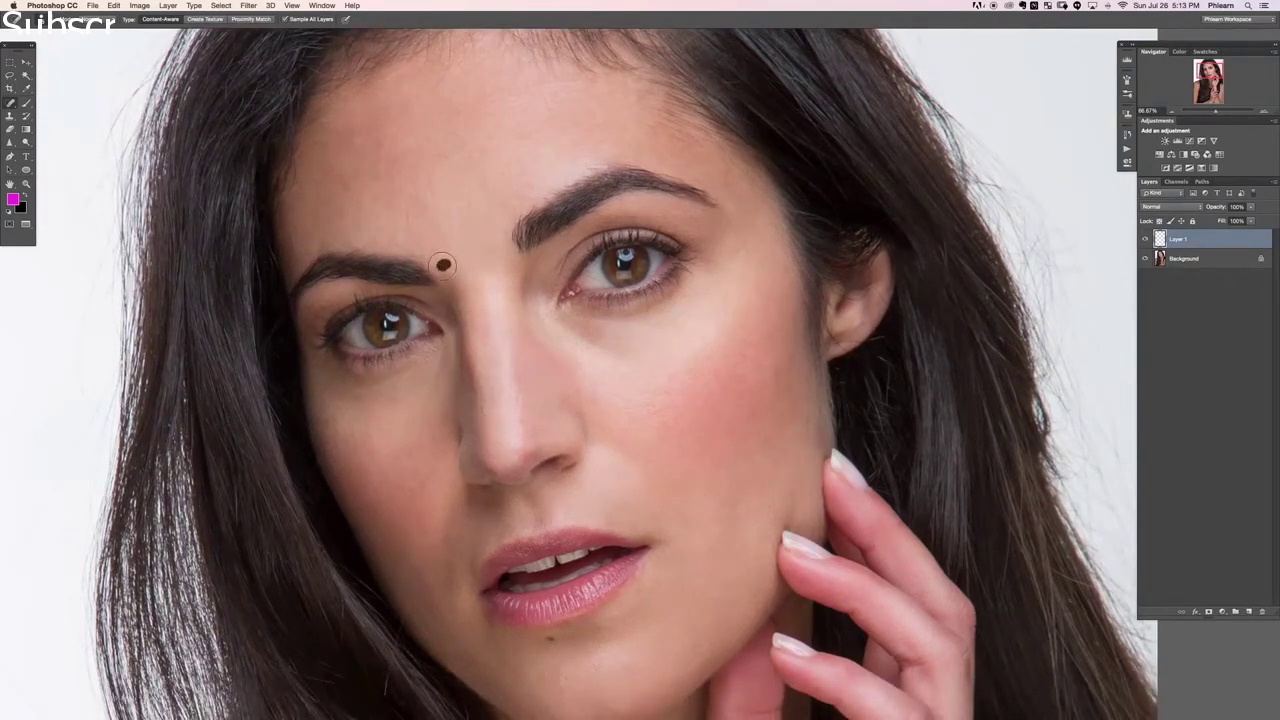
pyautogui.click(423, 252)
# - Heal the uneven marks on the lower image-right cheek and along the jaw beside the mouth
pyautogui.scroll(-2, 490, 360)
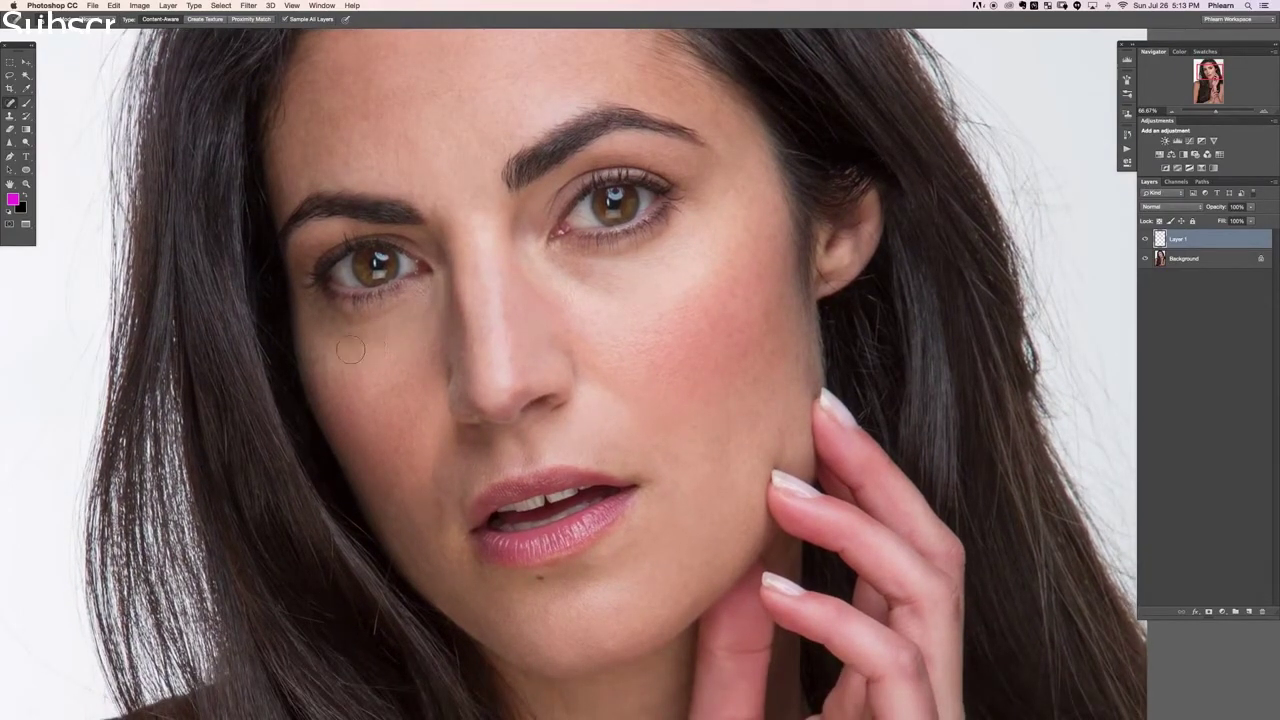
pyautogui.scroll(-2, 697, 516)
pyautogui.moveTo(572, 396); pyautogui.dragTo(625, 420)
pyautogui.moveTo(592, 362)
pyautogui.mouseDown()
pyautogui.moveTo(661, 396)
pyautogui.moveTo(712, 391)
pyautogui.moveTo(676, 382)
pyautogui.mouseUp()
pyautogui.moveTo(640, 522); pyautogui.dragTo(660, 493)
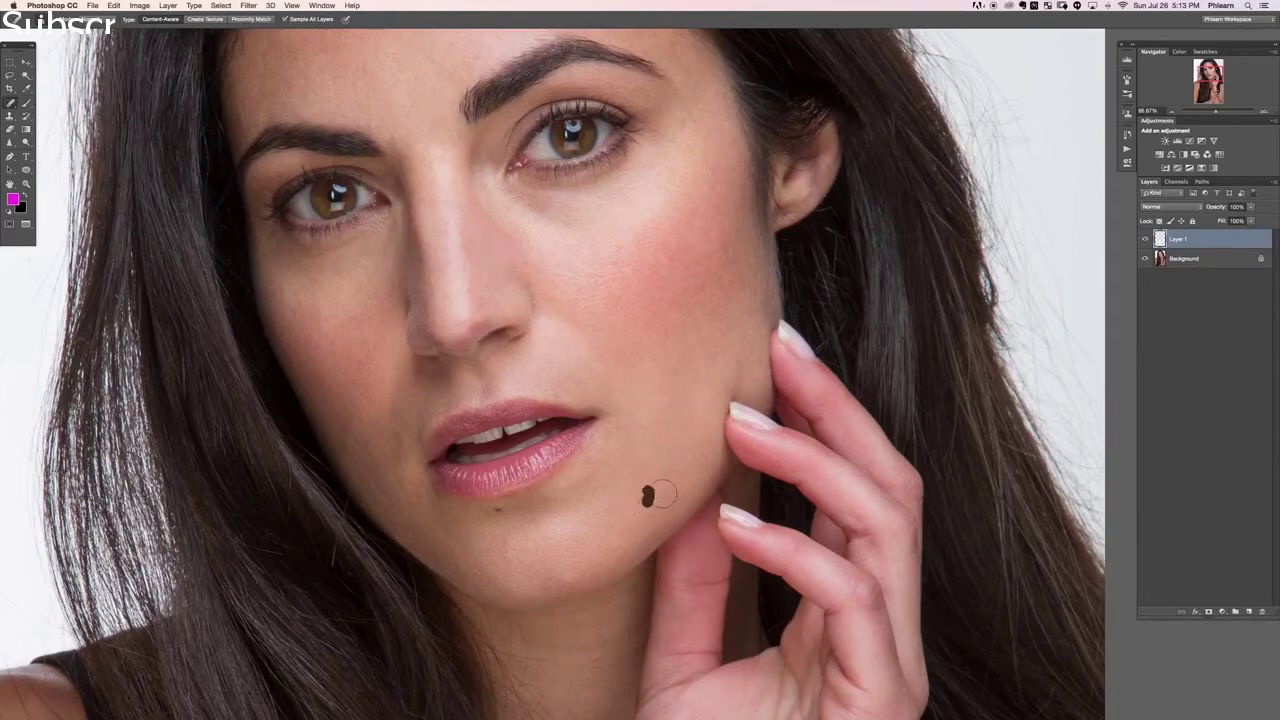
# - Heal the dark mark below the little-finger knuckle on the lower hand
pyautogui.moveTo(570, 505); pyautogui.dragTo(585, 120)
pyautogui.moveTo(629, 517); pyautogui.dragTo(574, 188)
pyautogui.moveTo(689, 529); pyautogui.dragTo(625, 254)
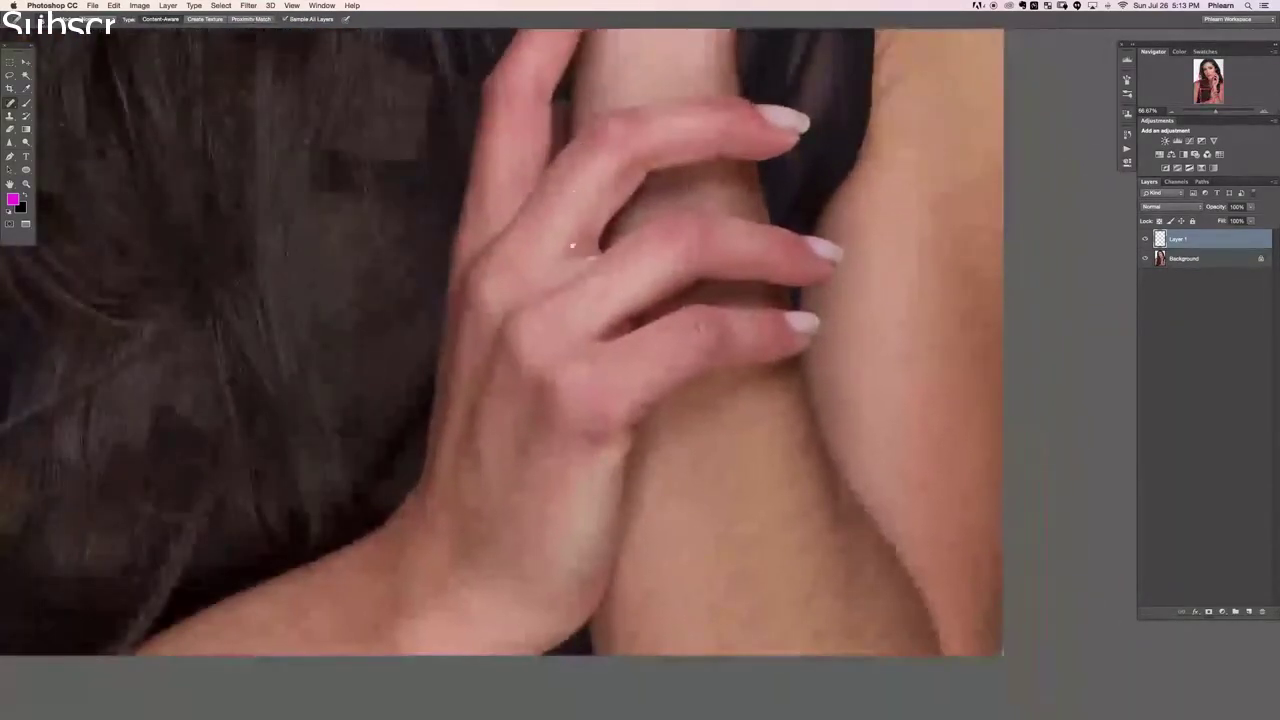
pyautogui.scroll(-1, 608, 462)
pyautogui.scroll(1, 620, 362)
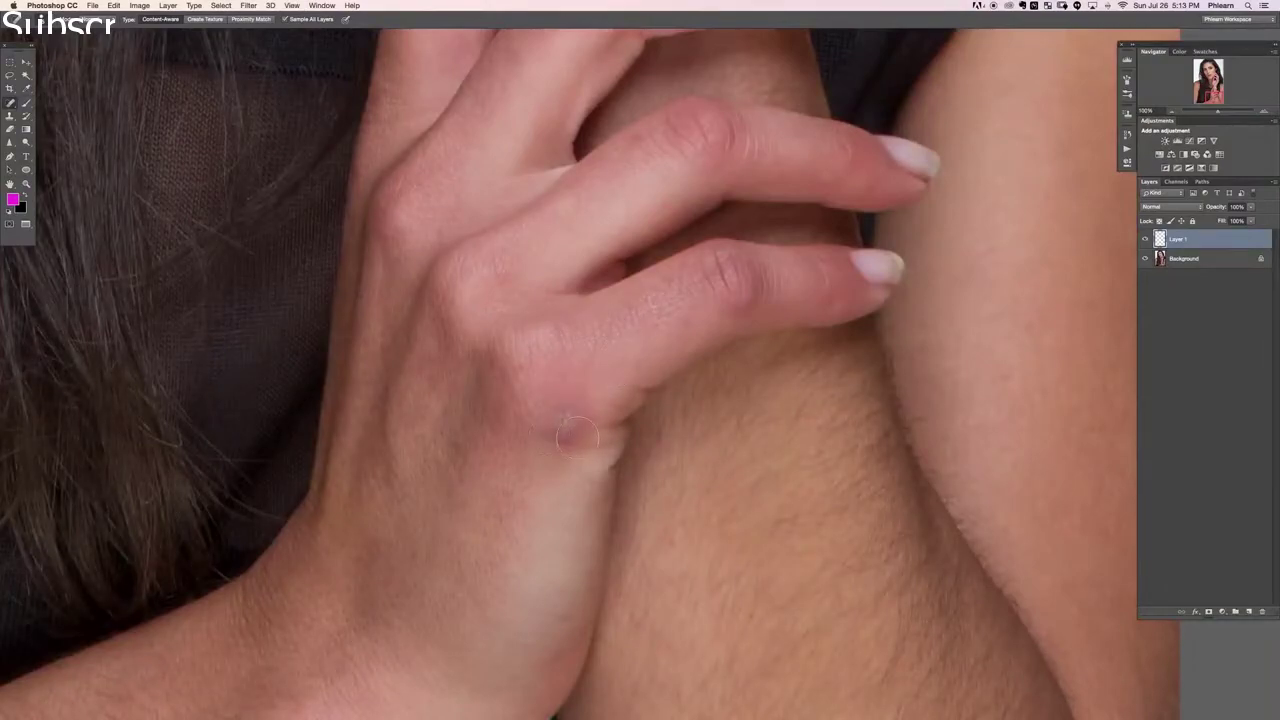
pyautogui.moveTo(565, 452)
pyautogui.mouseDown()
pyautogui.moveTo(574, 410)
pyautogui.moveTo(540, 422)
pyautogui.moveTo(551, 473)
pyautogui.mouseUp()
pyautogui.moveTo(589, 411); pyautogui.dragTo(579, 393)
pyautogui.click(550, 388)
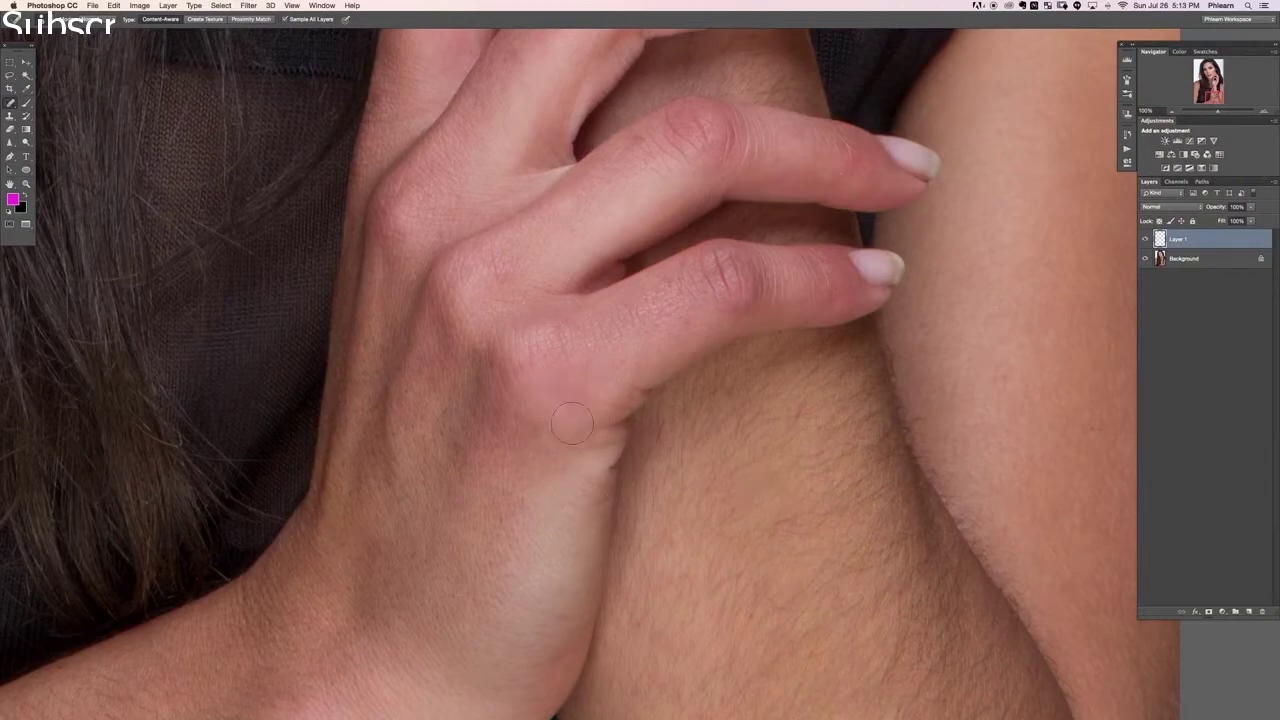
# - Heal the two small moles on the image-left upper arm
pyautogui.moveTo(505, 561); pyautogui.dragTo(611, 266)
pyautogui.moveTo(626, 446); pyautogui.dragTo(1180, 558)
pyautogui.moveTo(684, 402); pyautogui.dragTo(1104, 510)
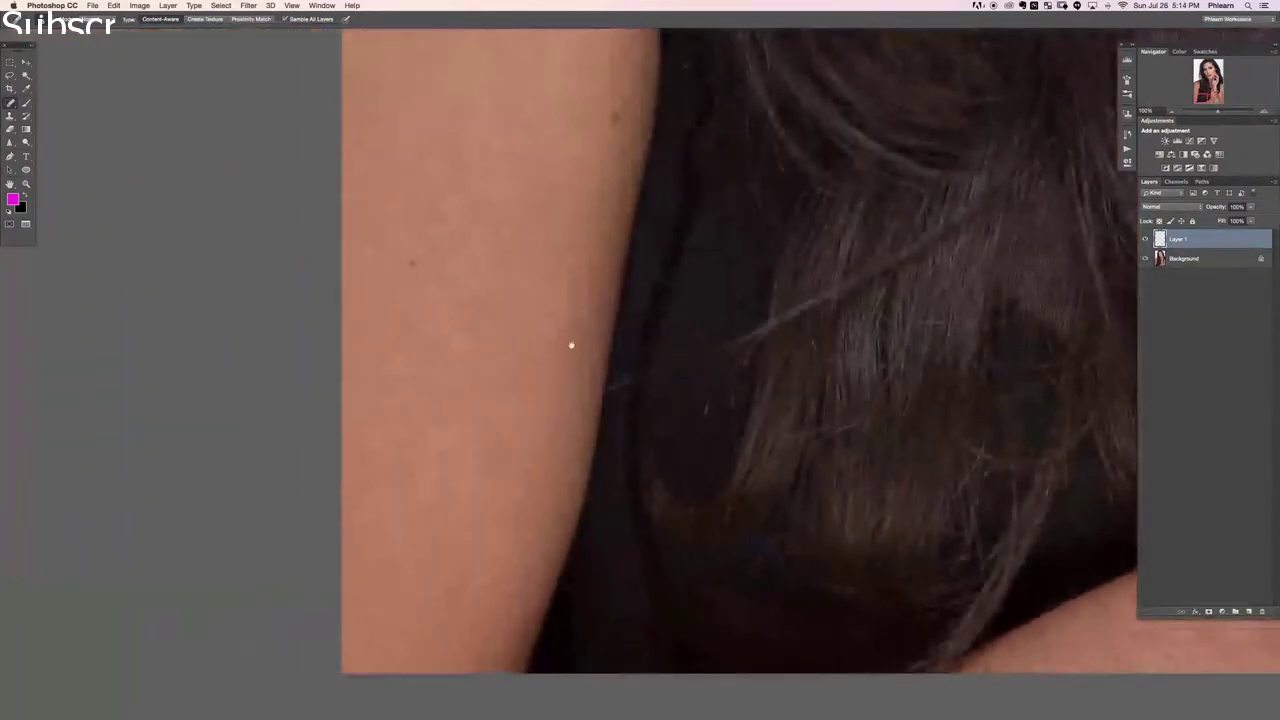
pyautogui.moveTo(571, 345); pyautogui.dragTo(553, 428)
pyautogui.moveTo(554, 291); pyautogui.dragTo(497, 504)
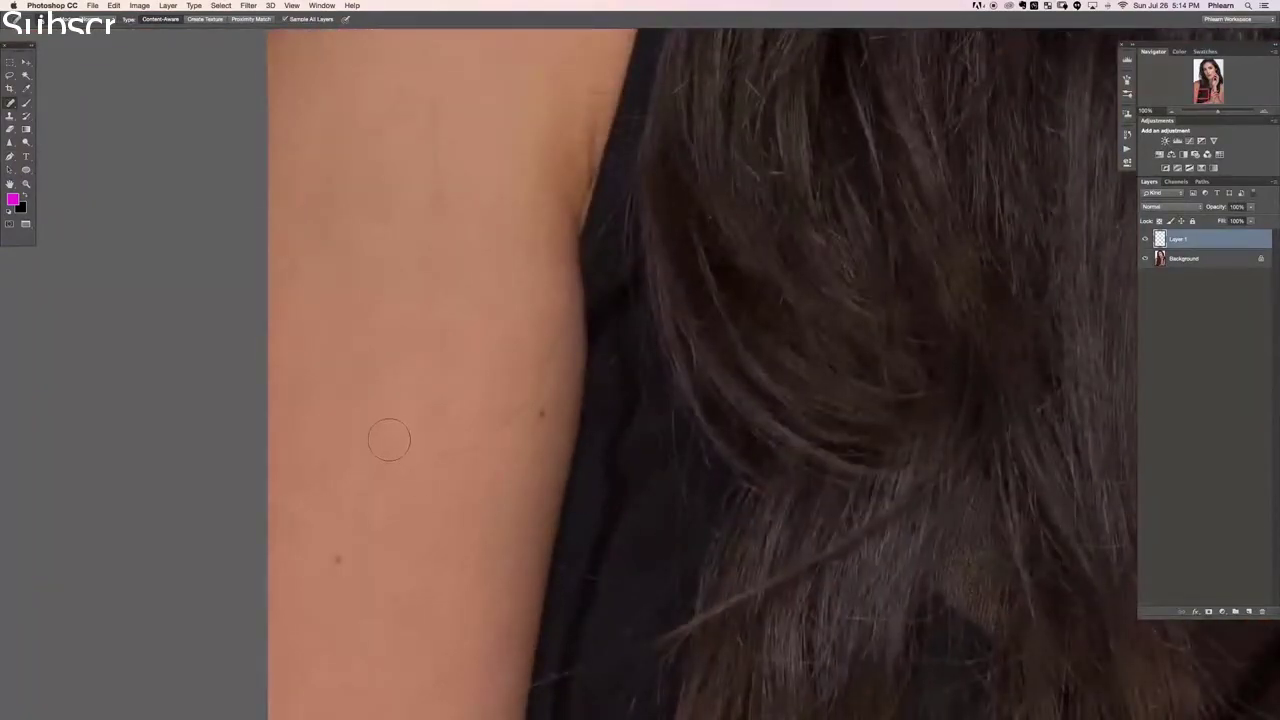
pyautogui.moveTo(388, 440)
pyautogui.mouseDown()
pyautogui.moveTo(425, 452)
pyautogui.moveTo(469, 441)
pyautogui.moveTo(508, 404)
pyautogui.moveTo(544, 335)
pyautogui.moveTo(542, 376)
pyautogui.moveTo(569, 289)
pyautogui.mouseUp()
pyautogui.moveTo(568, 363); pyautogui.dragTo(571, 314)
pyautogui.moveTo(540, 415); pyautogui.dragTo(553, 344)
pyautogui.moveTo(498, 442); pyautogui.dragTo(523, 410)
pyautogui.moveTo(556, 298)
pyautogui.mouseDown()
pyautogui.moveTo(556, 374)
pyautogui.moveTo(508, 428)
pyautogui.mouseUp()
# - Heal the faint lines and marks higher up the image-left arm toward the shoulder
pyautogui.scroll(5, 520, 420)
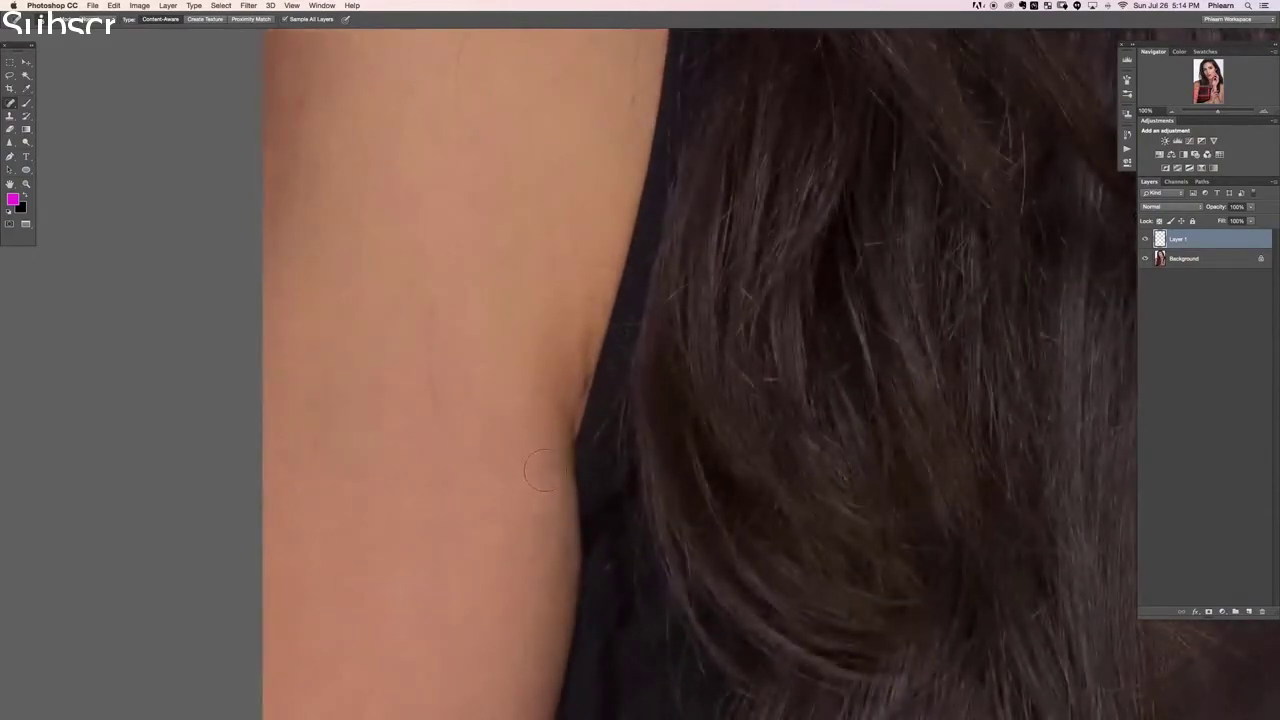
pyautogui.moveTo(543, 470)
pyautogui.mouseDown()
pyautogui.moveTo(466, 454)
pyautogui.moveTo(438, 394)
pyautogui.moveTo(431, 276)
pyautogui.mouseUp()
pyautogui.scroll(5, 471, 351)
pyautogui.moveTo(505, 405)
pyautogui.mouseDown()
pyautogui.moveTo(475, 367)
pyautogui.moveTo(479, 300)
pyautogui.moveTo(563, 219)
pyautogui.moveTo(600, 158)
pyautogui.mouseUp()
pyautogui.moveTo(430, 390); pyautogui.dragTo(443, 140)
# - Examine the image-right shoulder, wrist, hand and lower face, plus the whole portrait, for remaining blemishes
pyautogui.moveTo(1020, 470)
pyautogui.mouseDown()
pyautogui.moveTo(421, 341)
pyautogui.moveTo(150, 345)
pyautogui.mouseUp()
pyautogui.moveTo(1080, 300); pyautogui.dragTo(610, 490)
pyautogui.moveTo(690, 190); pyautogui.dragTo(594, 454)
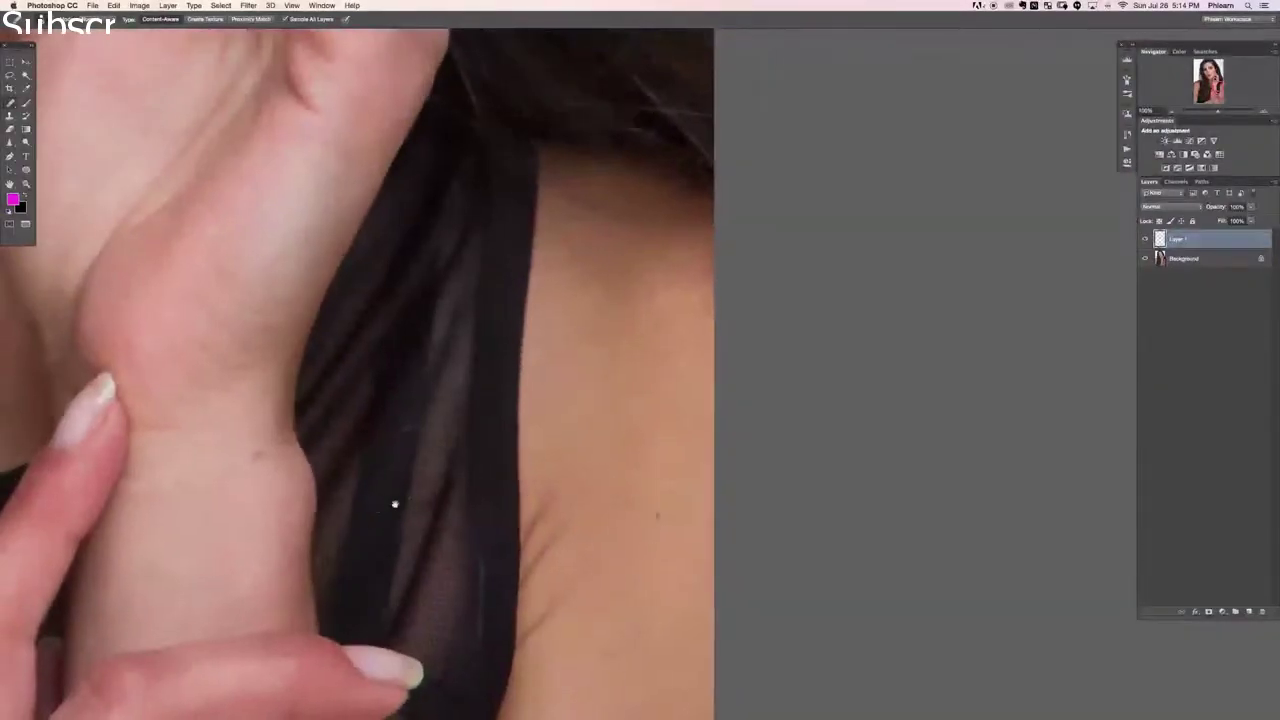
pyautogui.hscroll(-3, 380, 443)
pyautogui.scroll(5, 385, 420)
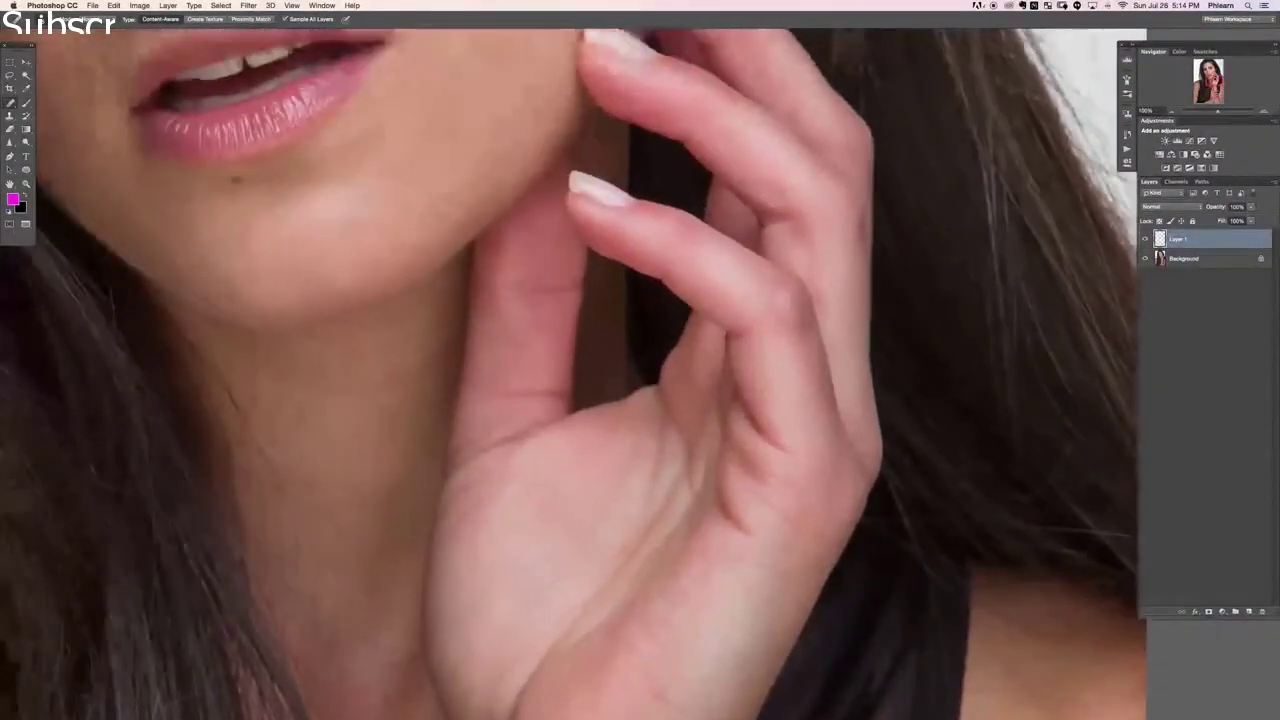
pyautogui.scroll(4, 416, 387)
pyautogui.hscroll(-2, 416, 387)
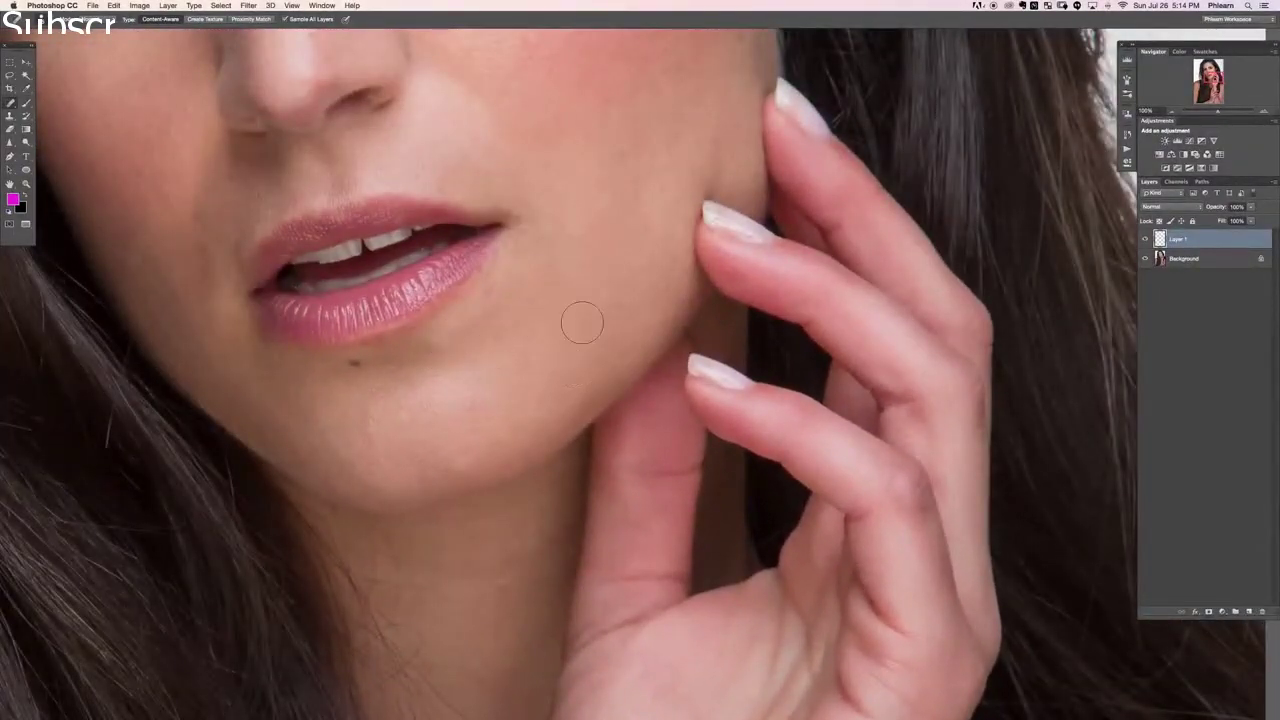
pyautogui.scroll(-3, 584, 326)
pyautogui.scroll(-1, 586, 329)
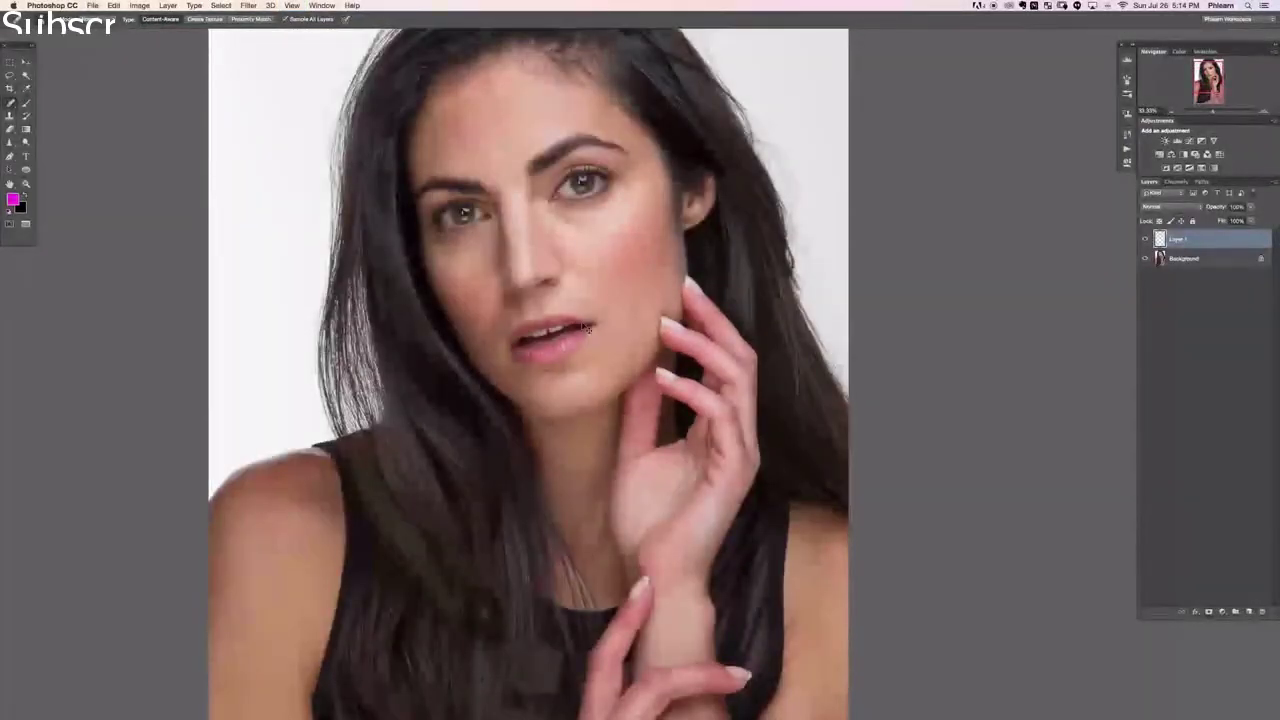
pyautogui.scroll(3, 530, 270)
pyautogui.hscroll(1, 530, 270)
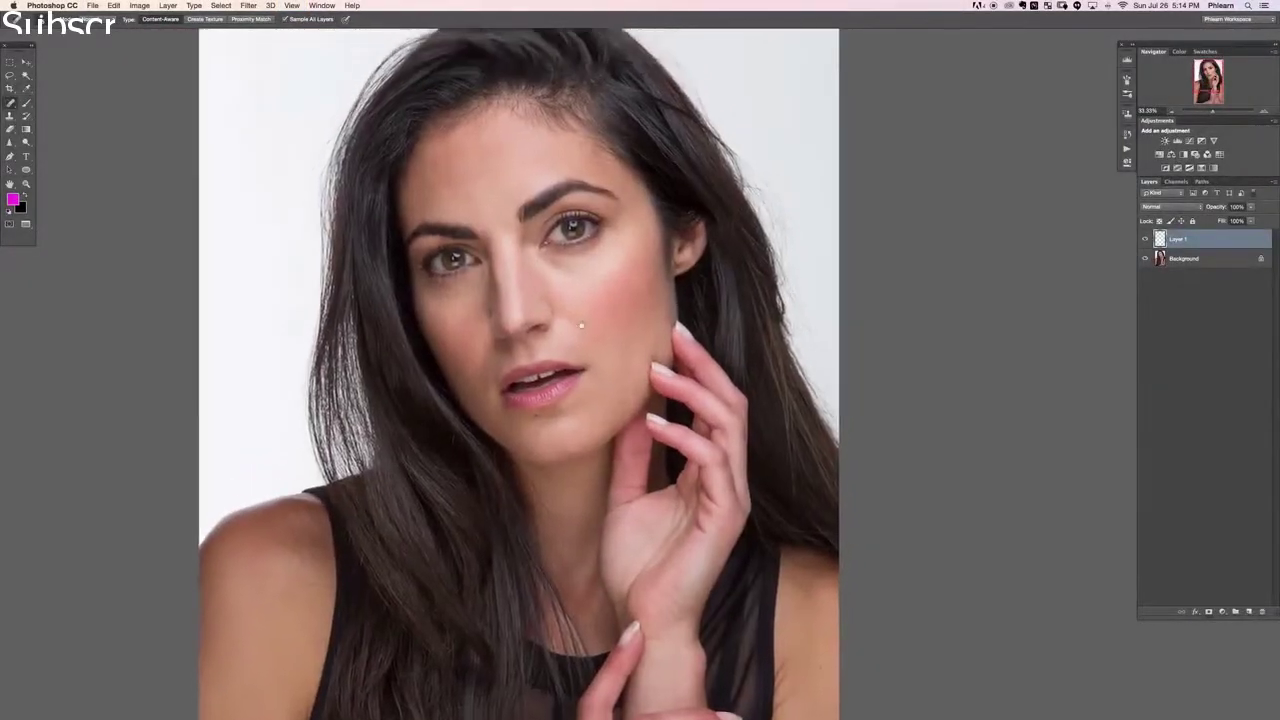
# - Add a new layer above Layer 1 and switch to the Patch Tool
pyautogui.hotkey('ctrl', 'shift', 'alt', 'n')
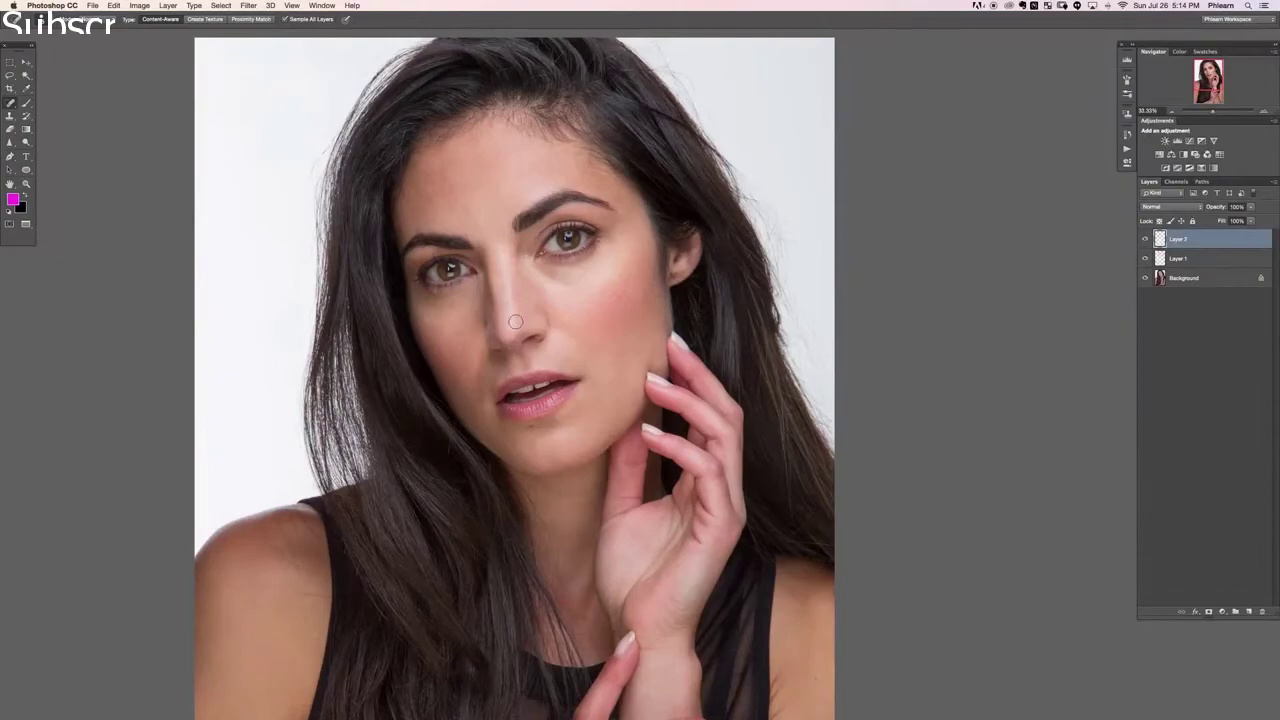
pyautogui.click(11, 115)
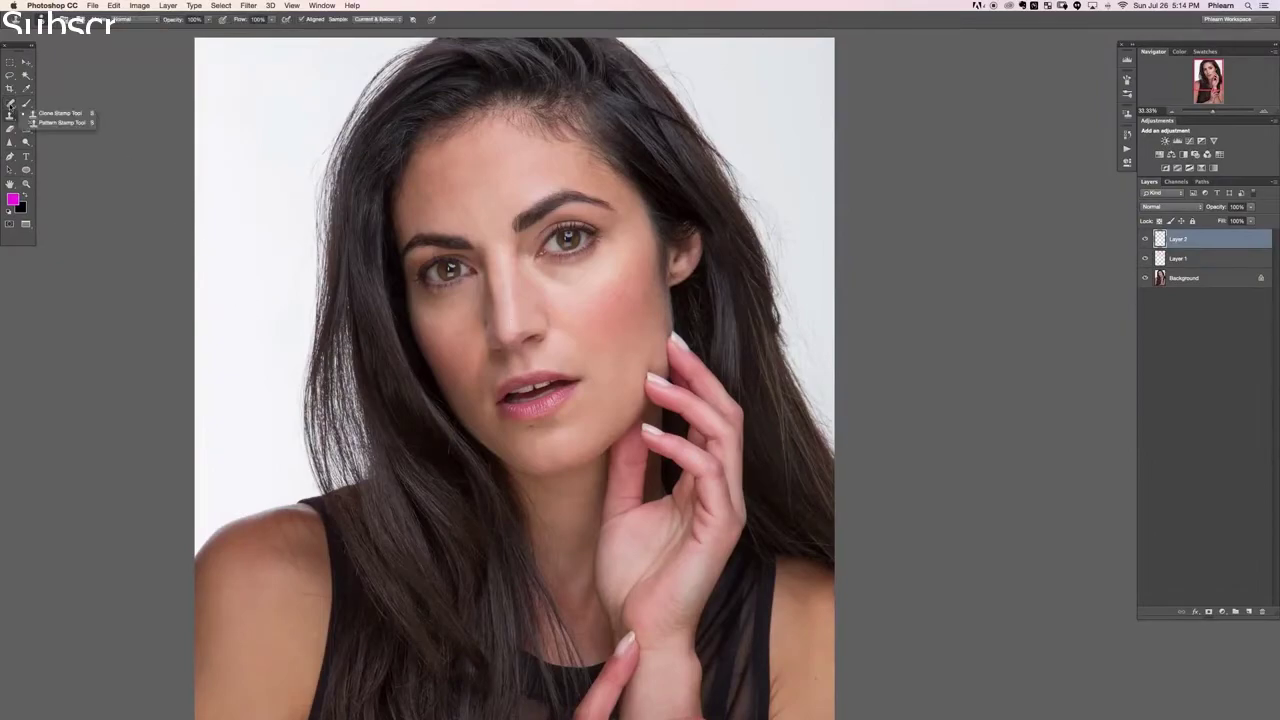
pyautogui.click(11, 104)
pyautogui.click(48, 119)
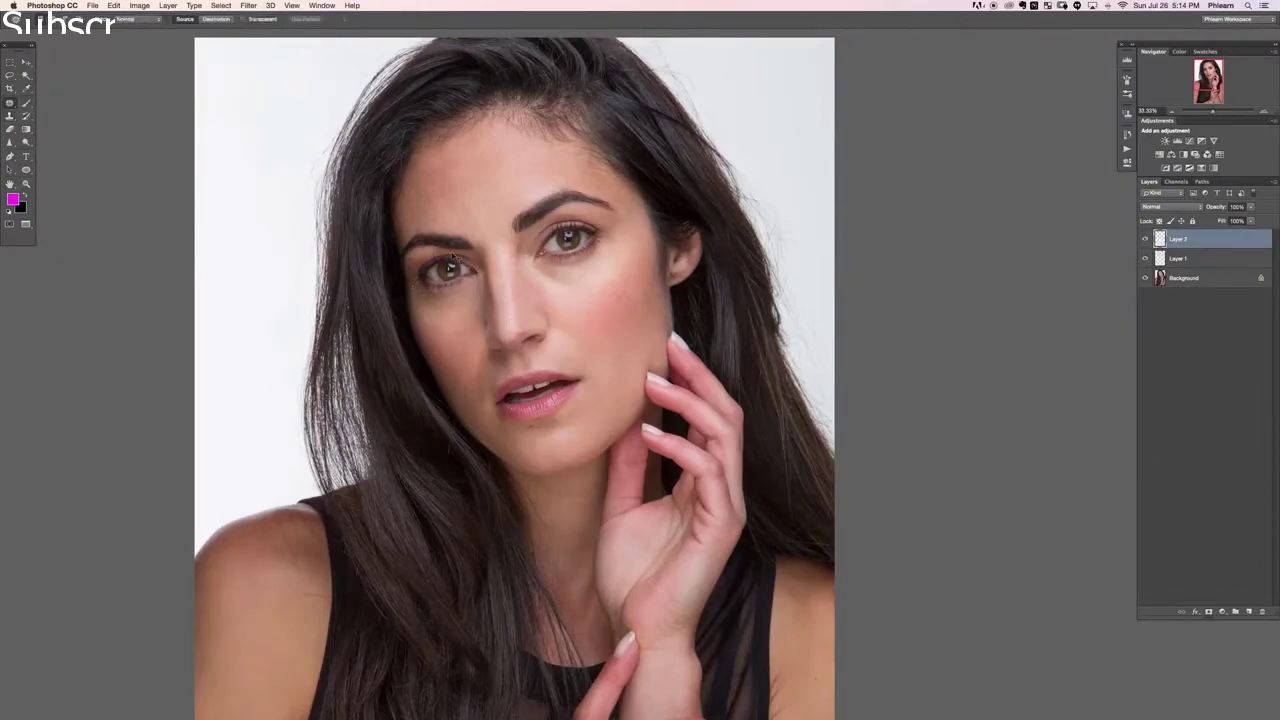
# - Merge the visible image onto Layer 2 and patch the areas beneath the image-right eye and beside the nostril
pyautogui.hotkey('ctrl', '+')
pyautogui.scroll(2, 546, 288)
pyautogui.hscroll(-1, 546, 288)
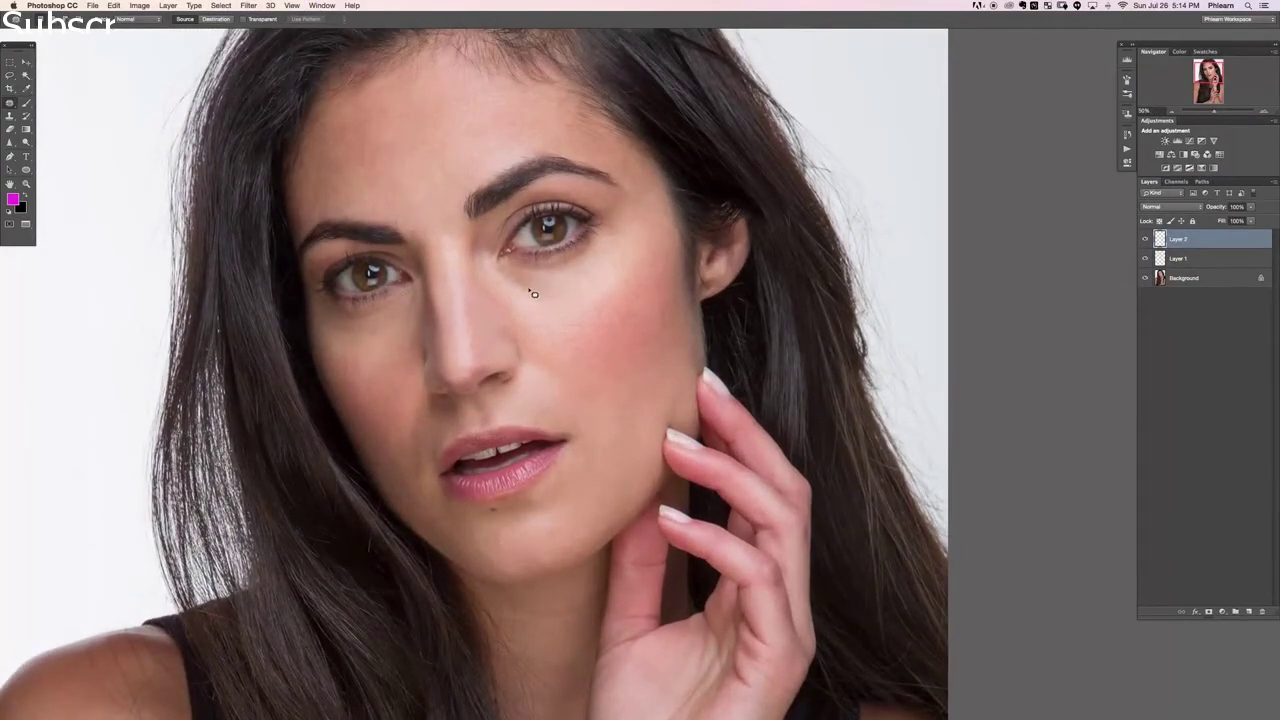
pyautogui.moveTo(529, 298); pyautogui.dragTo(527, 292)
pyautogui.click(722, 232)
pyautogui.moveTo(526, 282); pyautogui.dragTo(584, 294)
pyautogui.hotkey('ctrl', 'd')
pyautogui.moveTo(533, 340)
pyautogui.mouseDown()
pyautogui.moveTo(524, 350)
pyautogui.moveTo(522, 332)
pyautogui.mouseUp()
pyautogui.click(114, 6)
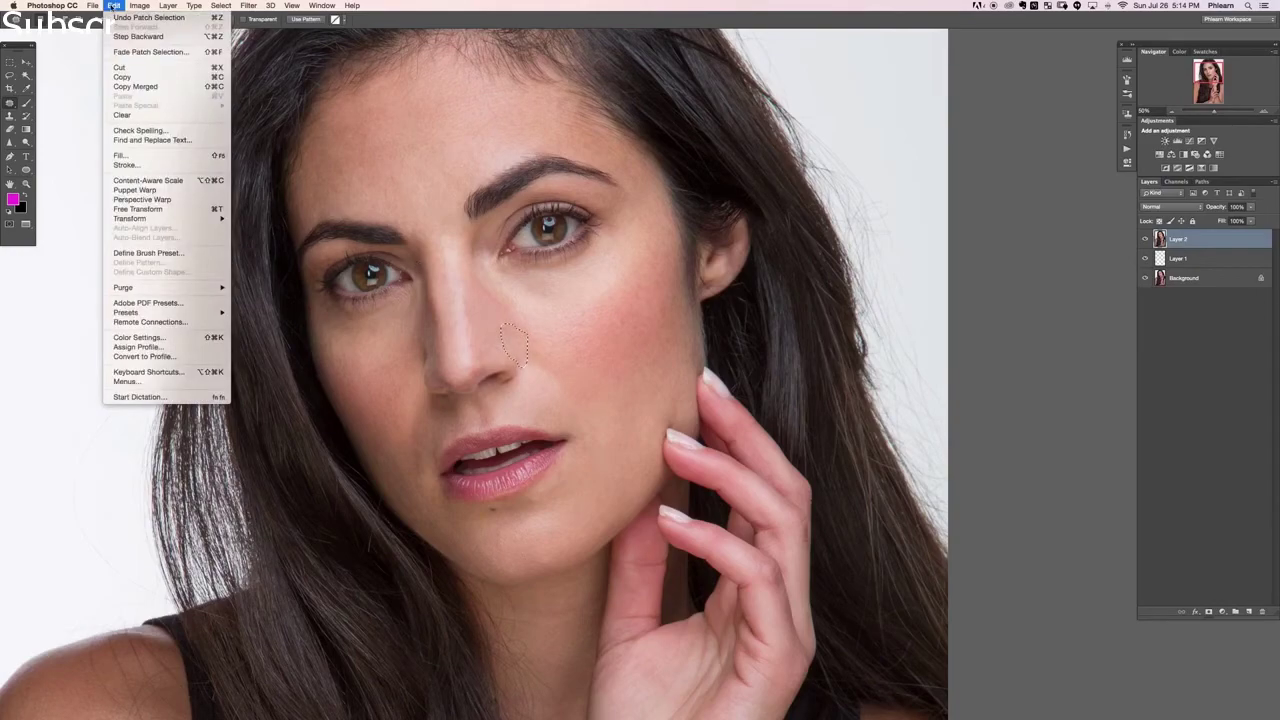
pyautogui.moveTo(142, 6)
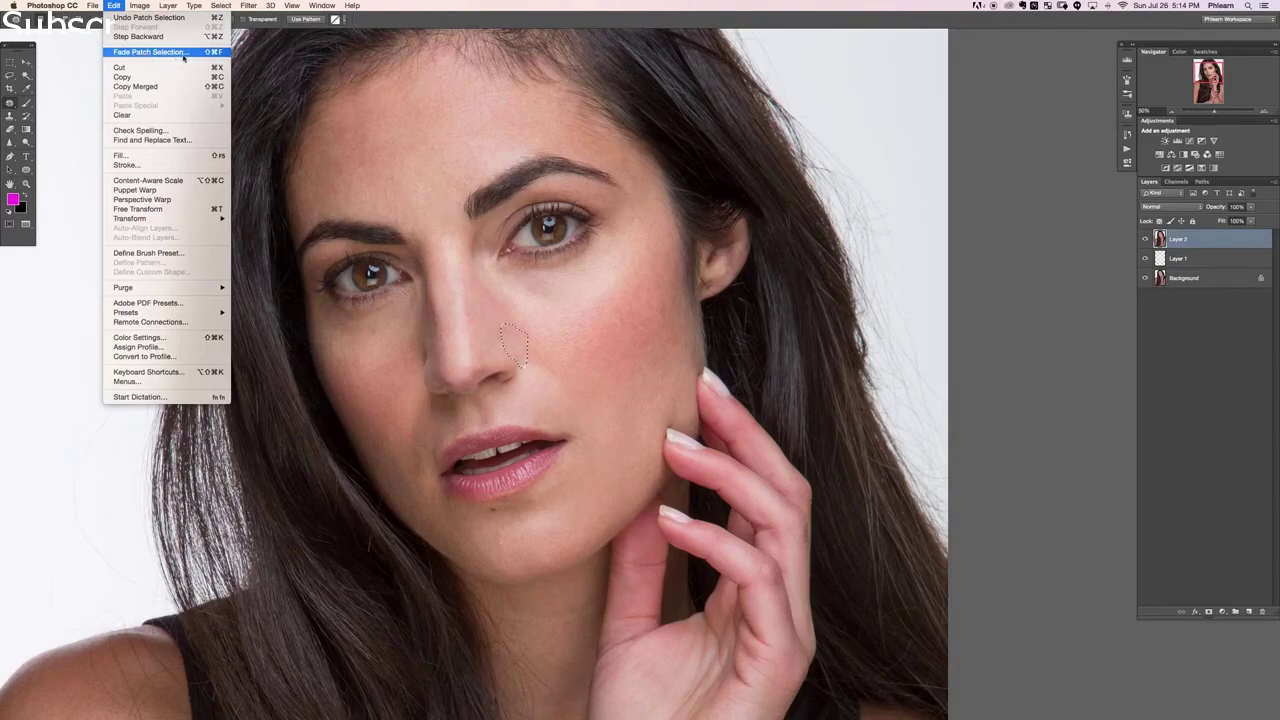
pyautogui.click(187, 55)
pyautogui.click(691, 354)
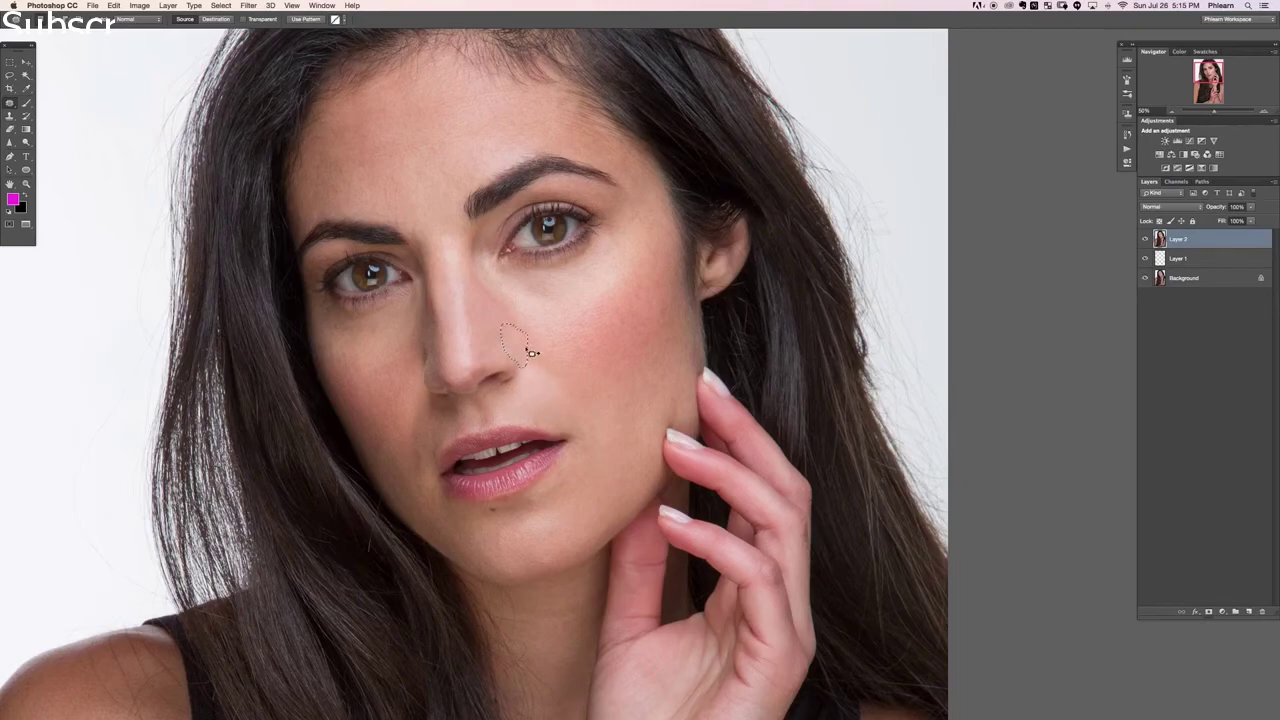
# - Fade the patch beside the image-right nostril to 60% opacity and clear the selection
pyautogui.press('super+h')
pyautogui.press('super+shift+f')
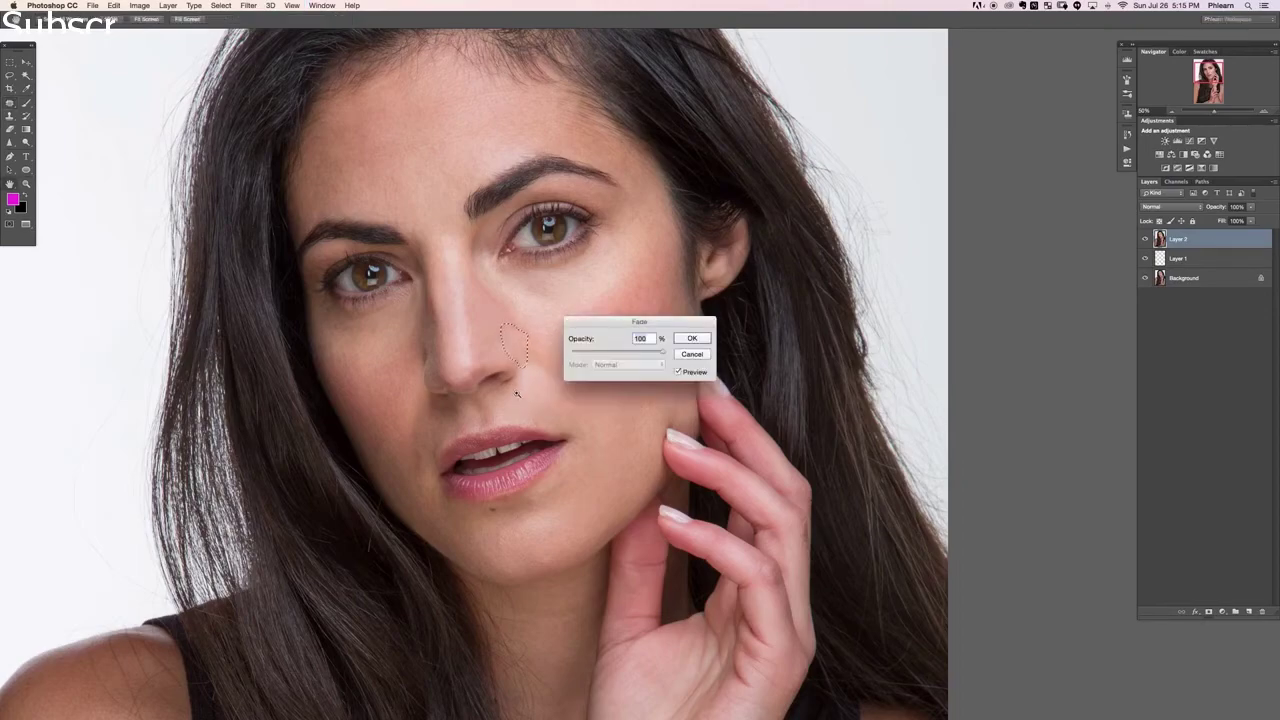
pyautogui.moveTo(633, 327); pyautogui.dragTo(650, 249)
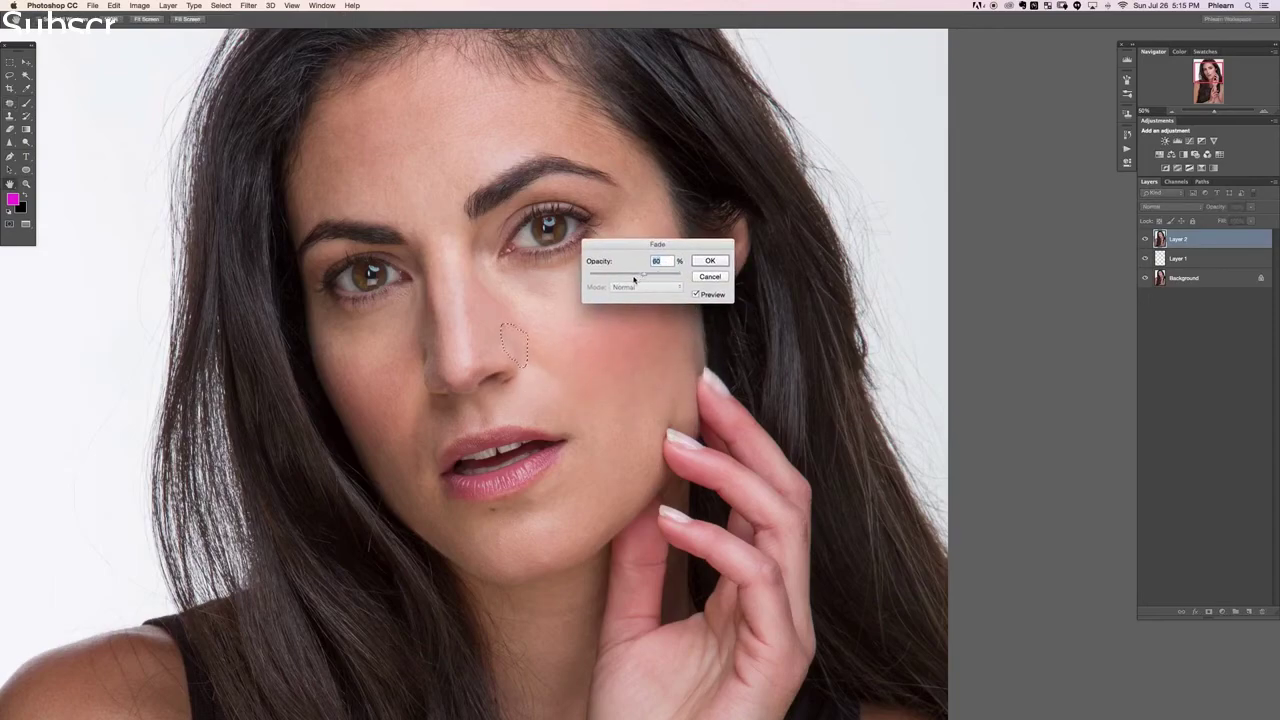
pyautogui.click(706, 261)
pyautogui.press('super+d')
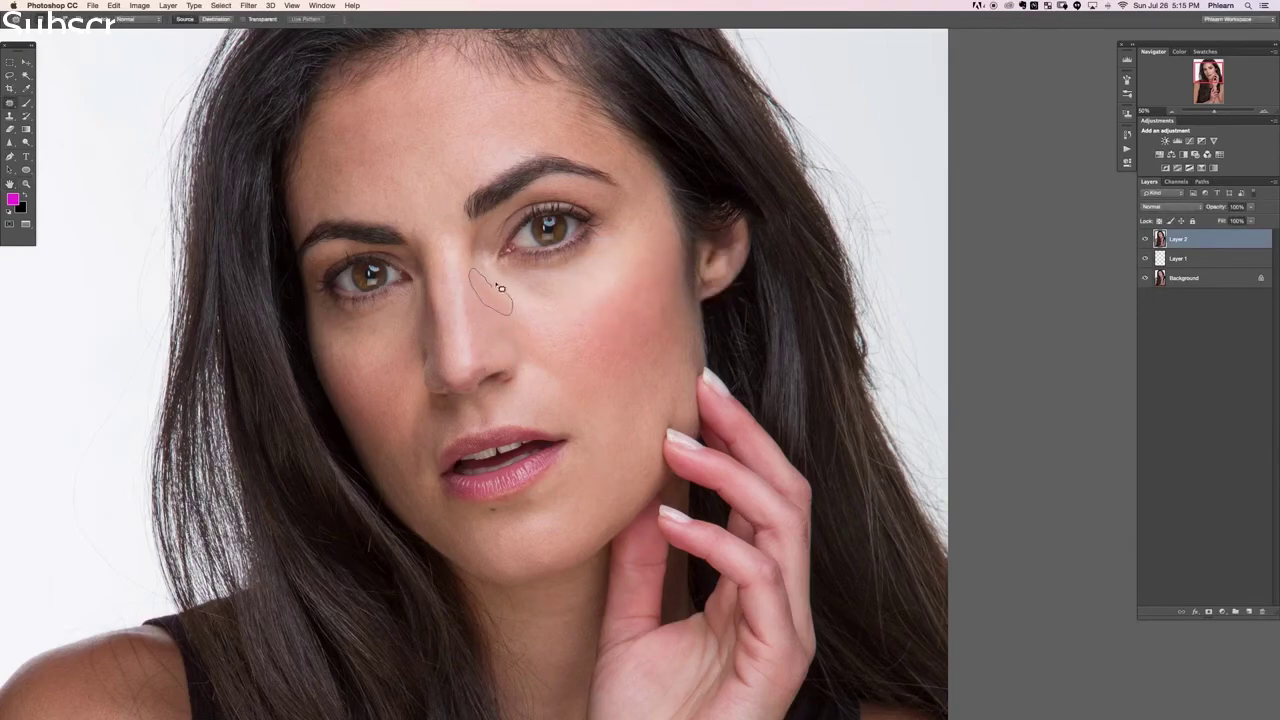
# - Patch the crease beside the nose bridge with skin from lower down, fade the patch and clear the selection
pyautogui.moveTo(500, 288); pyautogui.dragTo(520, 358)
pyautogui.press('super+shift+f')
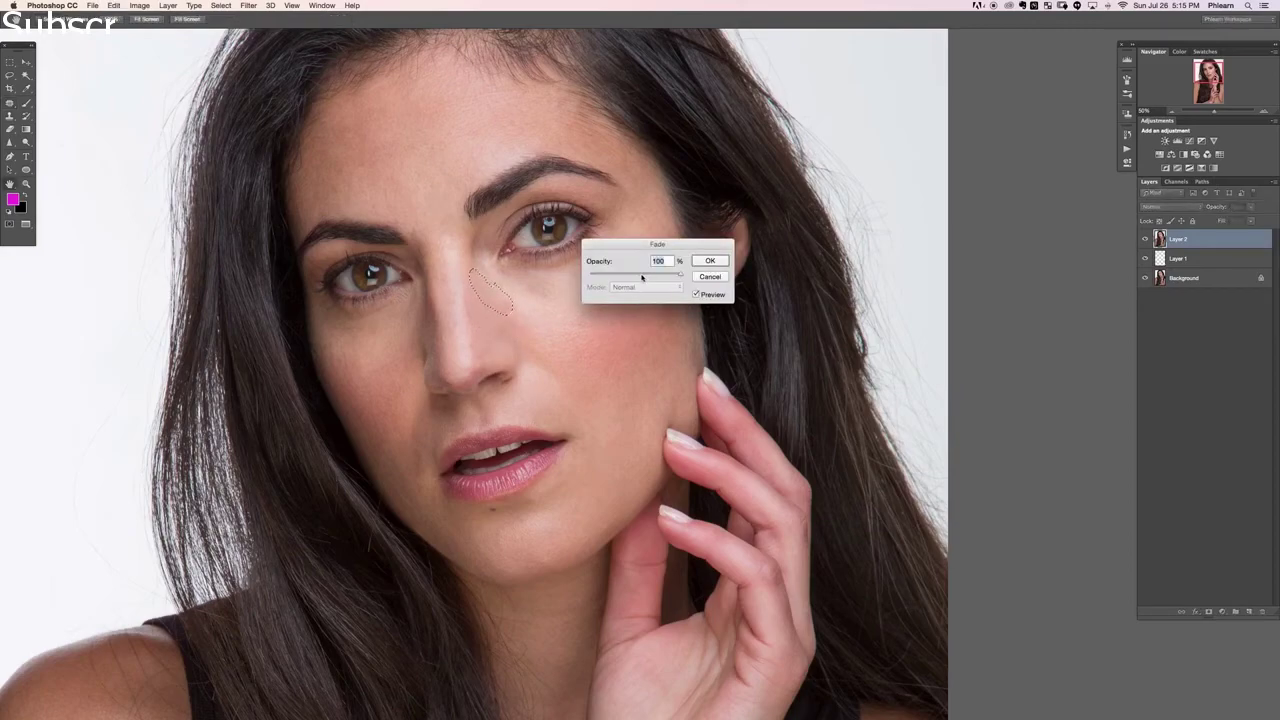
pyautogui.click(708, 261)
pyautogui.press('super+d')
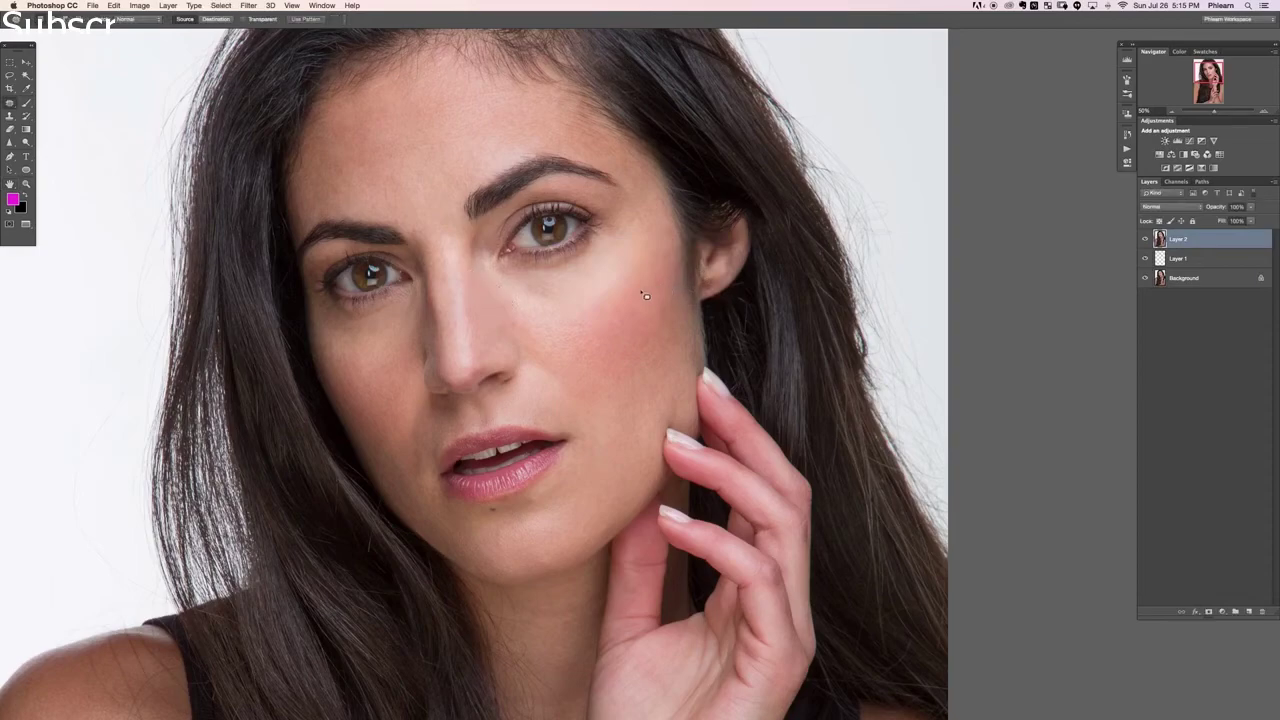
# - Paint a magenta zigzag brush stroke across the face on a new layer
pyautogui.press('super+shift+alt+n')
pyautogui.press('b')
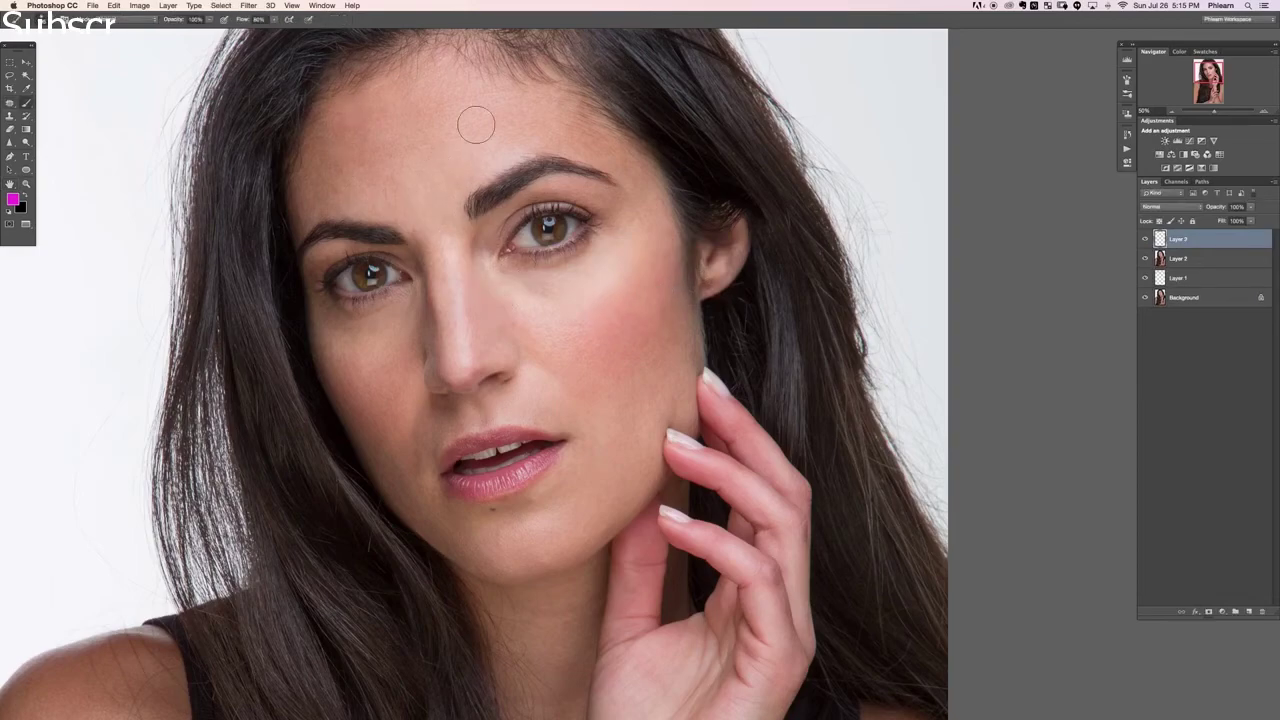
pyautogui.moveTo(477, 126)
pyautogui.mouseDown()
pyautogui.moveTo(490, 365)
pyautogui.moveTo(610, 505)
pyautogui.moveTo(664, 512)
pyautogui.mouseUp()
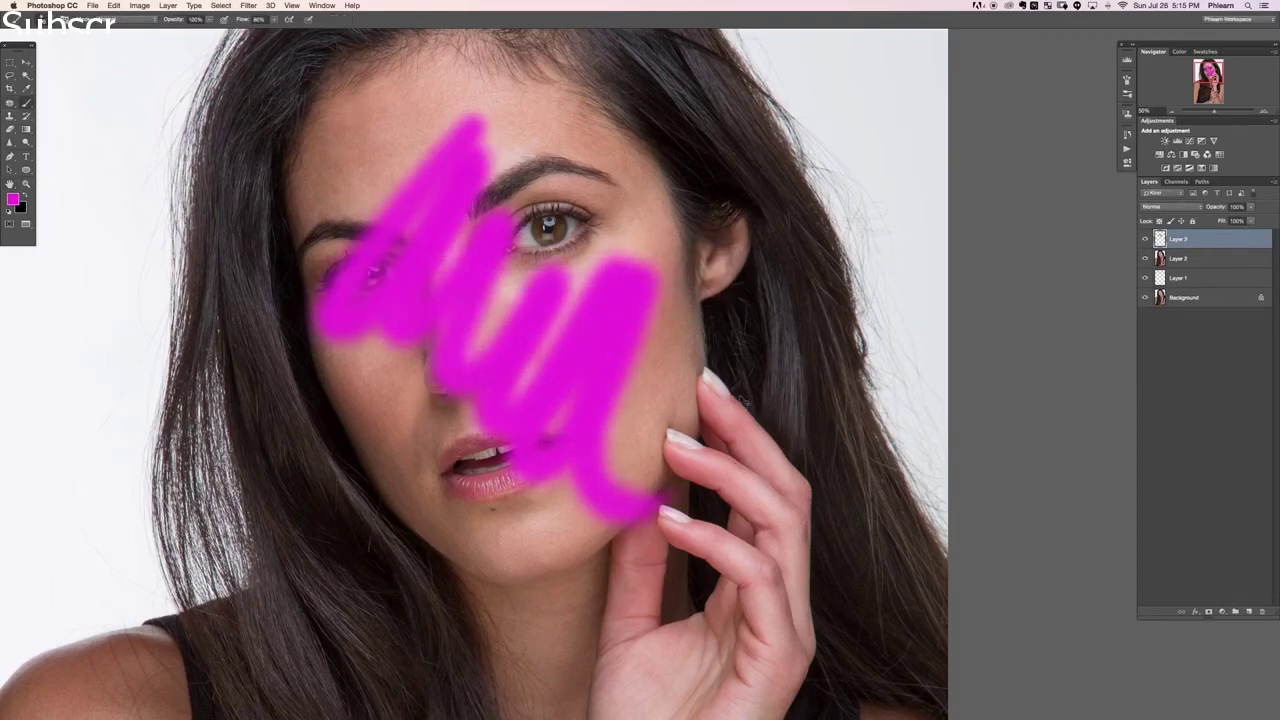
# - Preview fading the magenta stroke to 20% opacity, cancel the fade and delete the stroke's layer
pyautogui.press('super+shift+f')
pyautogui.moveTo(645, 277); pyautogui.dragTo(599, 280)
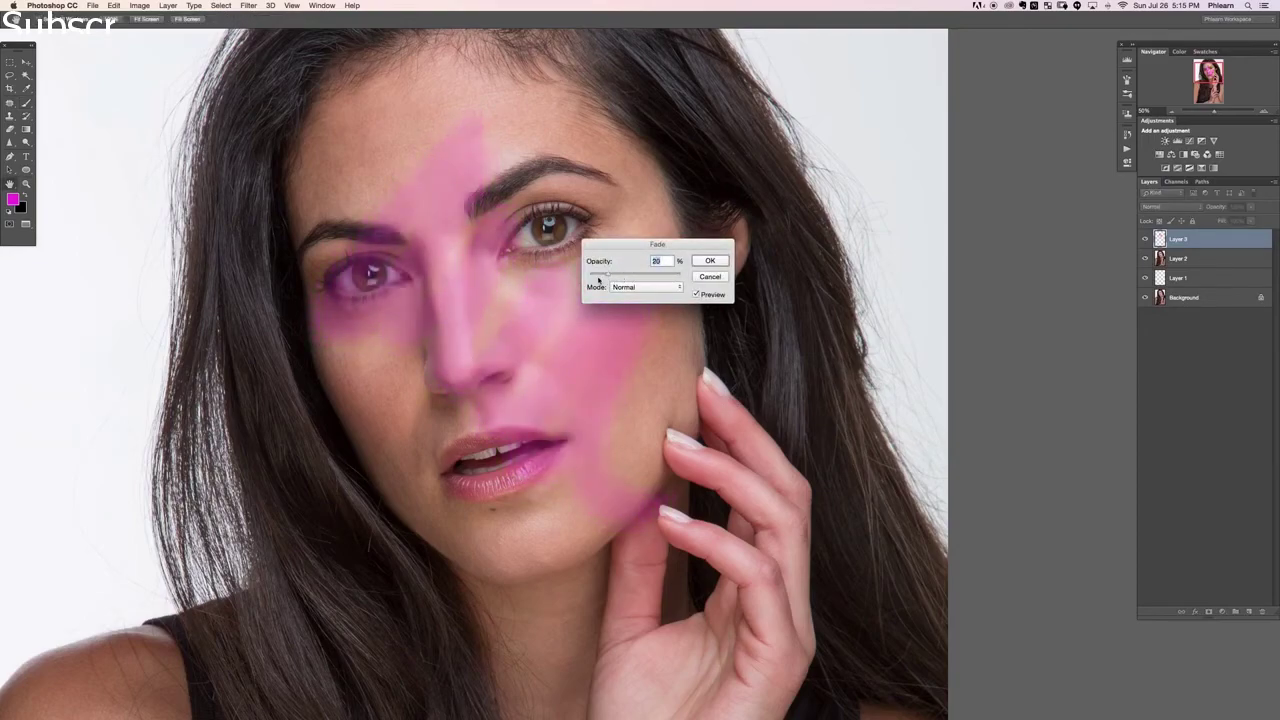
pyautogui.click(711, 277)
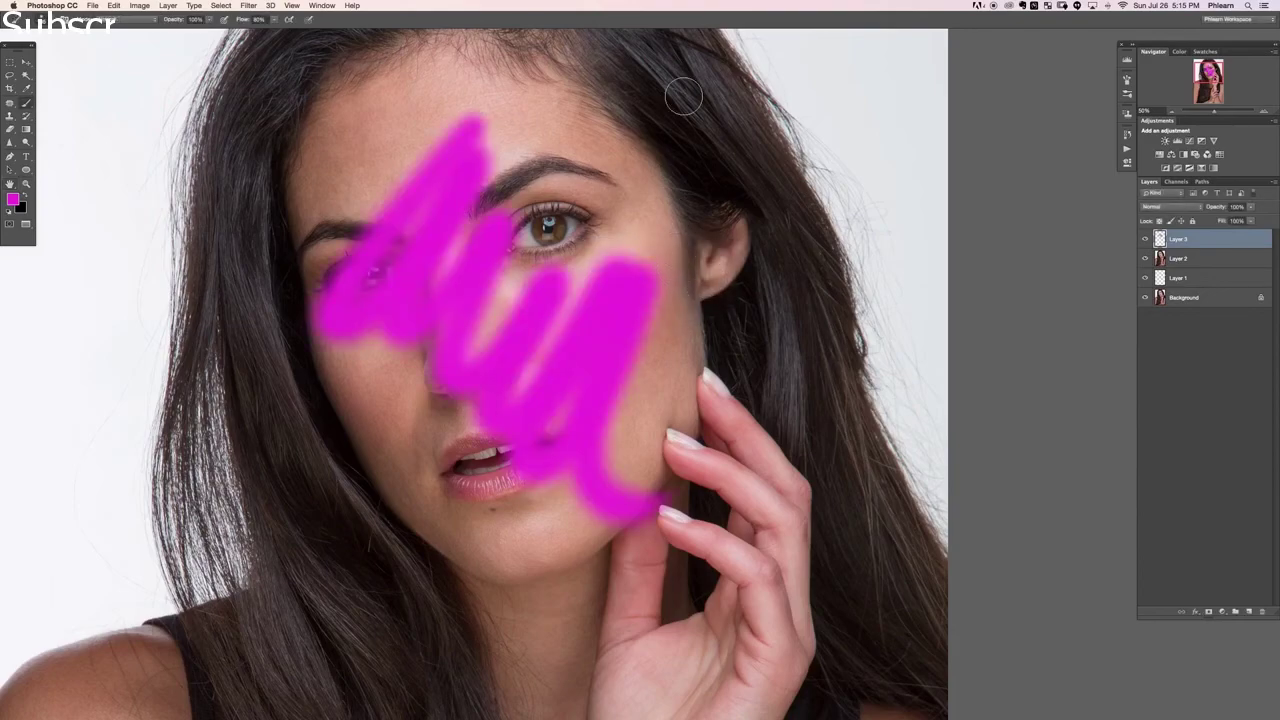
pyautogui.press('Delete')
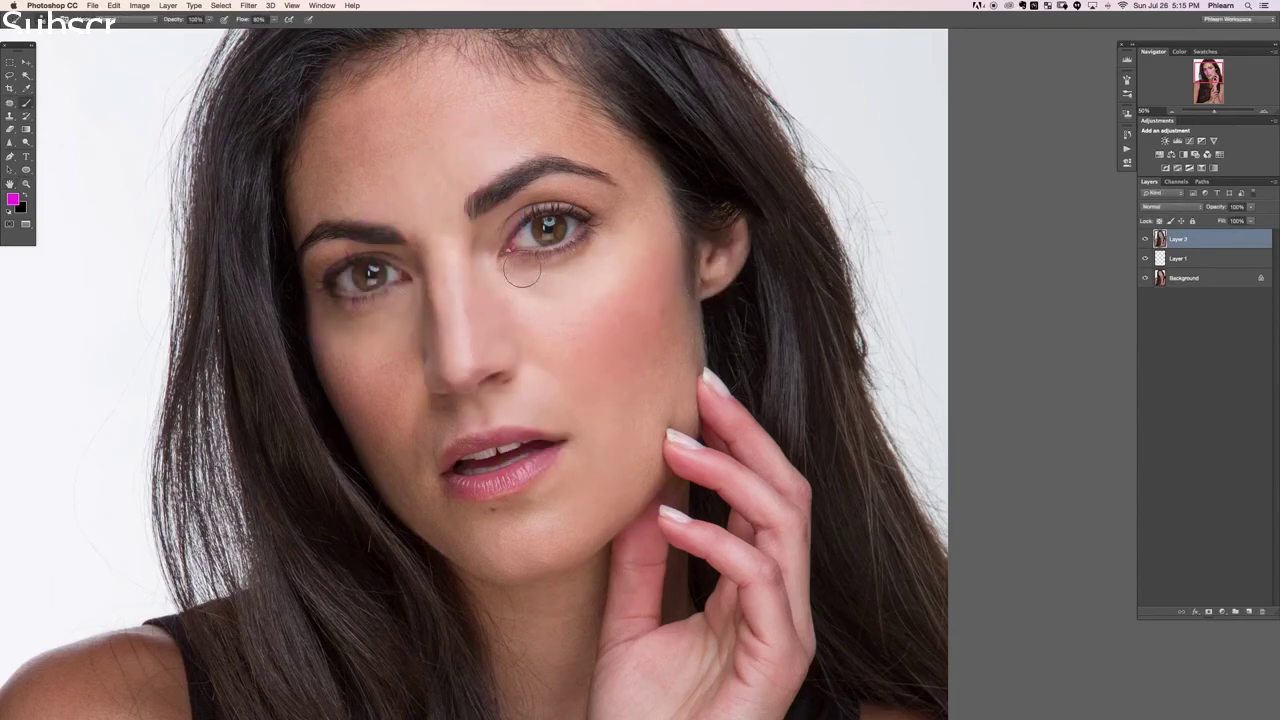
# - Patch the crease between the nose bridge and the image-right eye, partially fade the patch and clear the selection
pyautogui.press('j')
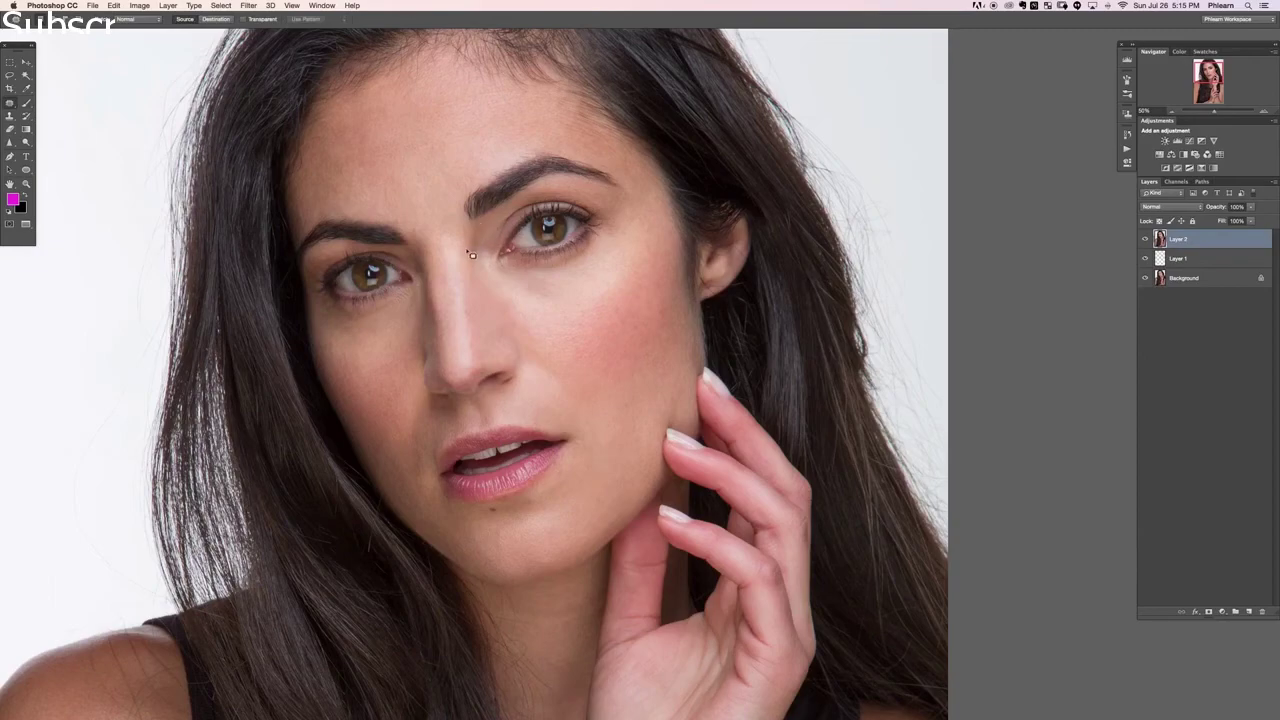
pyautogui.moveTo(495, 235); pyautogui.dragTo(472, 252)
pyautogui.press('shift+super+f')
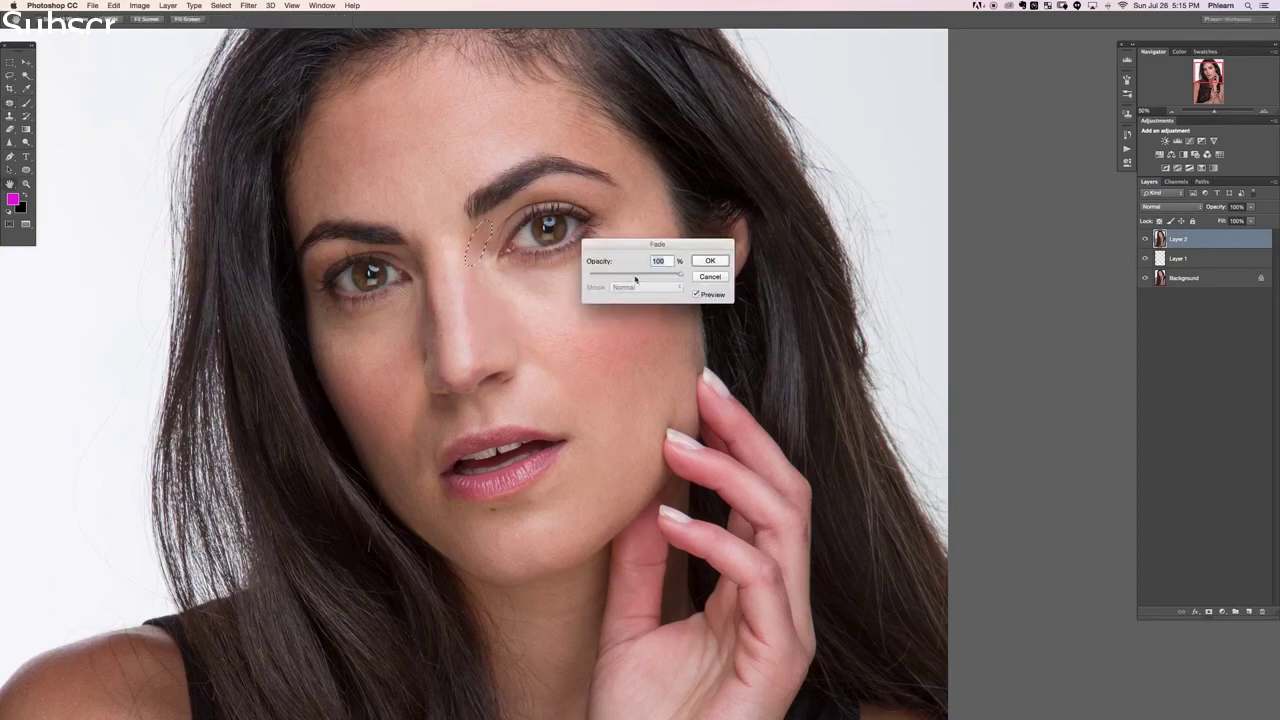
pyautogui.moveTo(638, 275); pyautogui.dragTo(650, 275)
pyautogui.click(710, 262)
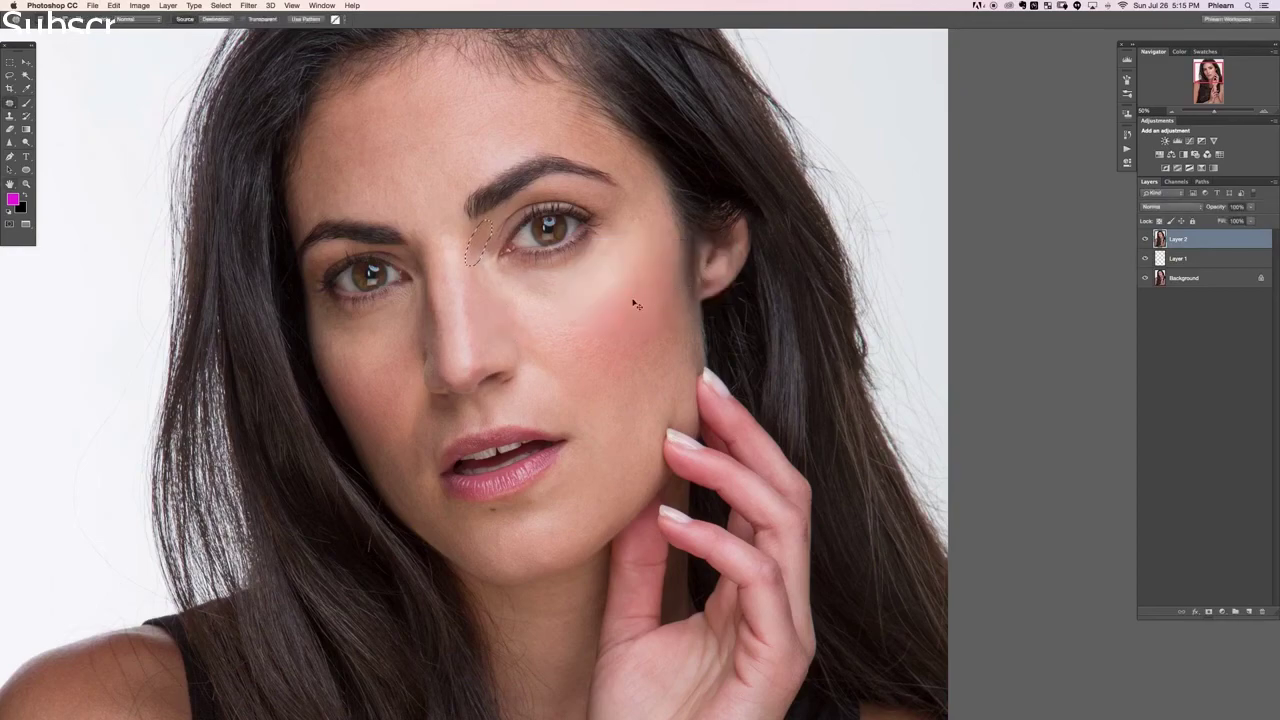
pyautogui.press('super+d')
# - Patch the crease between the nose bridge and the image-left eye with cheek skin and fade the patch to 56% opacity
pyautogui.moveTo(433, 271); pyautogui.dragTo(499, 327)
pyautogui.press('shift+super+f')
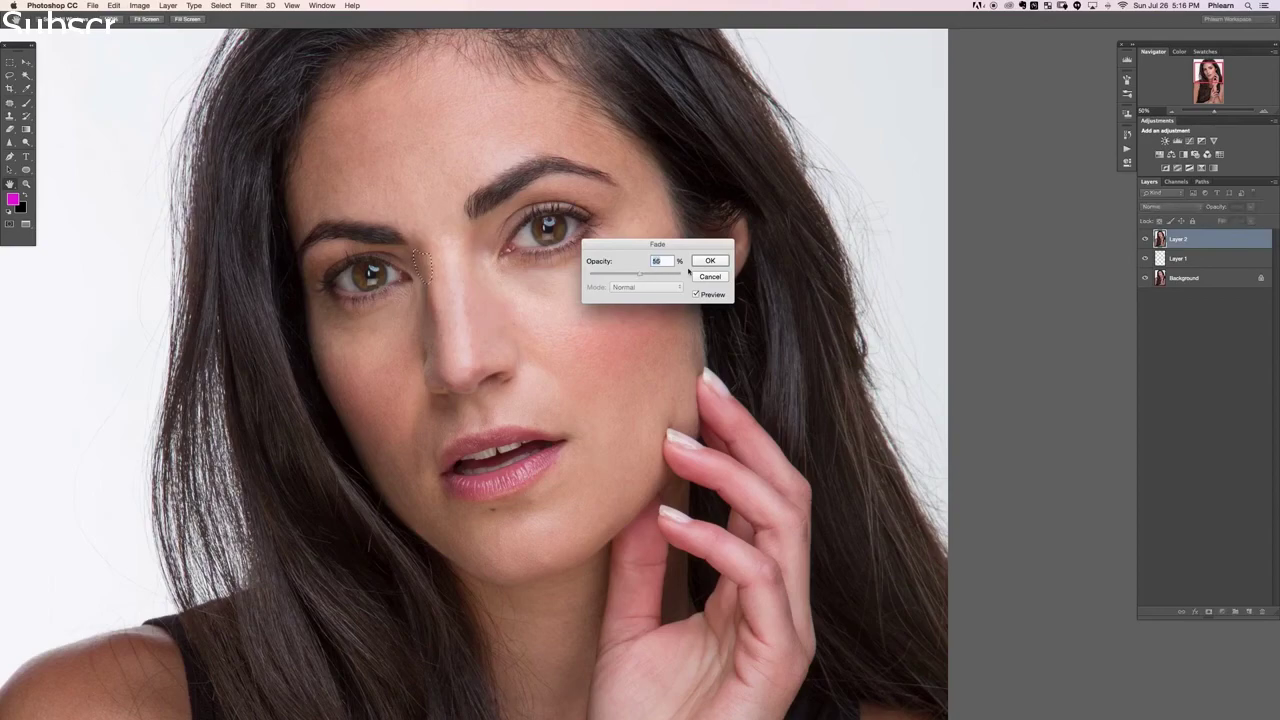
pyautogui.click(709, 262)
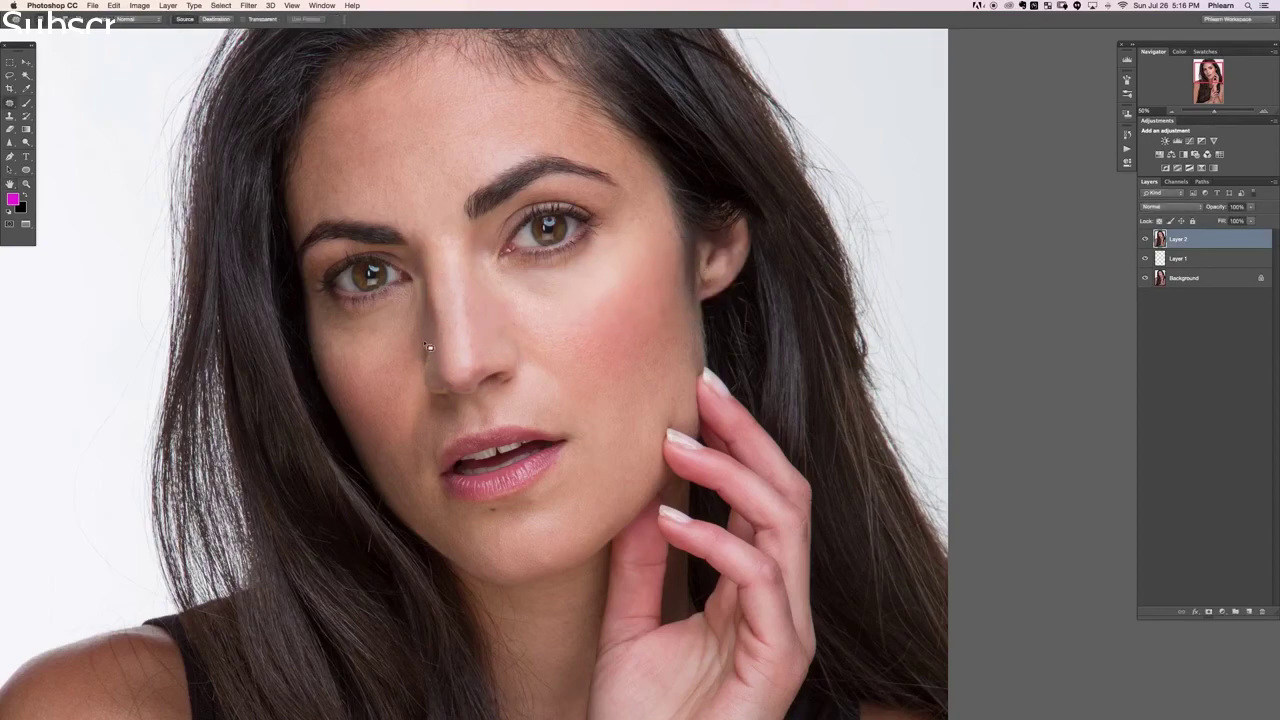
# - Patch the crease above the image-left nostril with adjacent cheek skin, partially fade the patch and clear the selection
pyautogui.moveTo(428, 347)
pyautogui.mouseDown()
pyautogui.moveTo(425, 378)
pyautogui.moveTo(430, 343)
pyautogui.mouseUp()
pyautogui.moveTo(430, 345); pyautogui.dragTo(407, 344)
pyautogui.press('super+shift+f')
pyautogui.moveTo(679, 273); pyautogui.dragTo(640, 273)
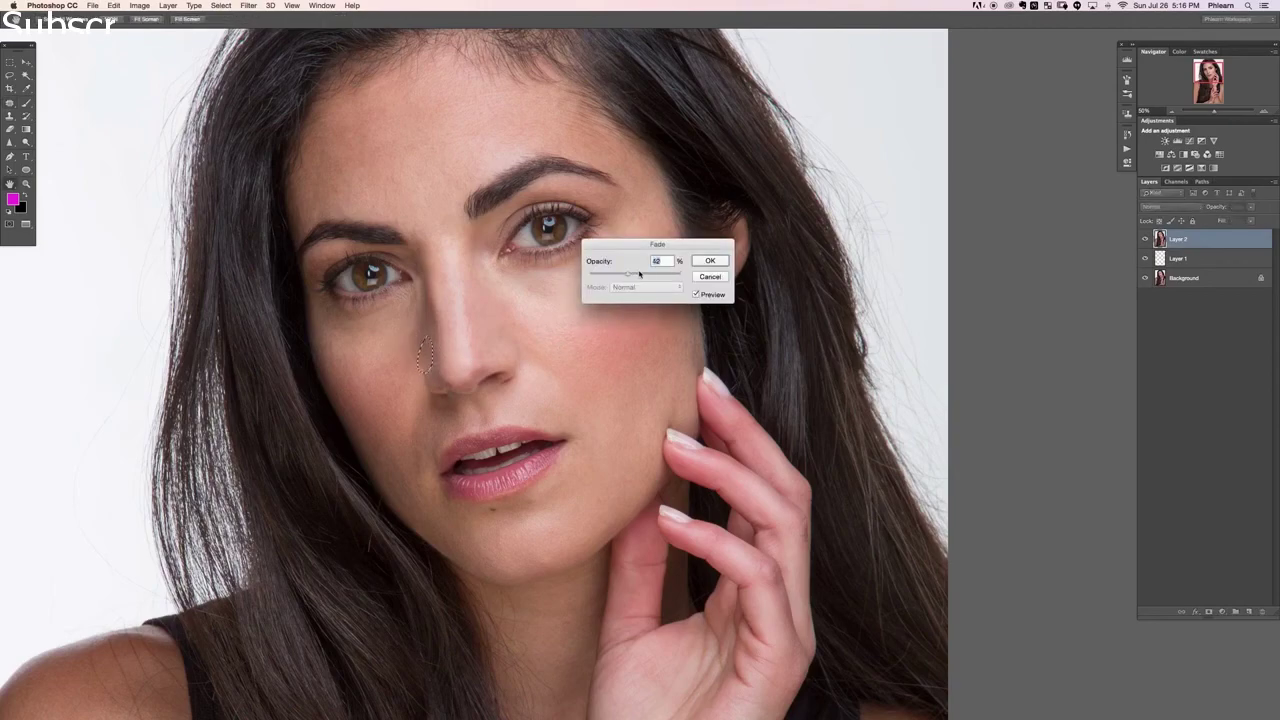
pyautogui.click(709, 261)
pyautogui.press('super+d')
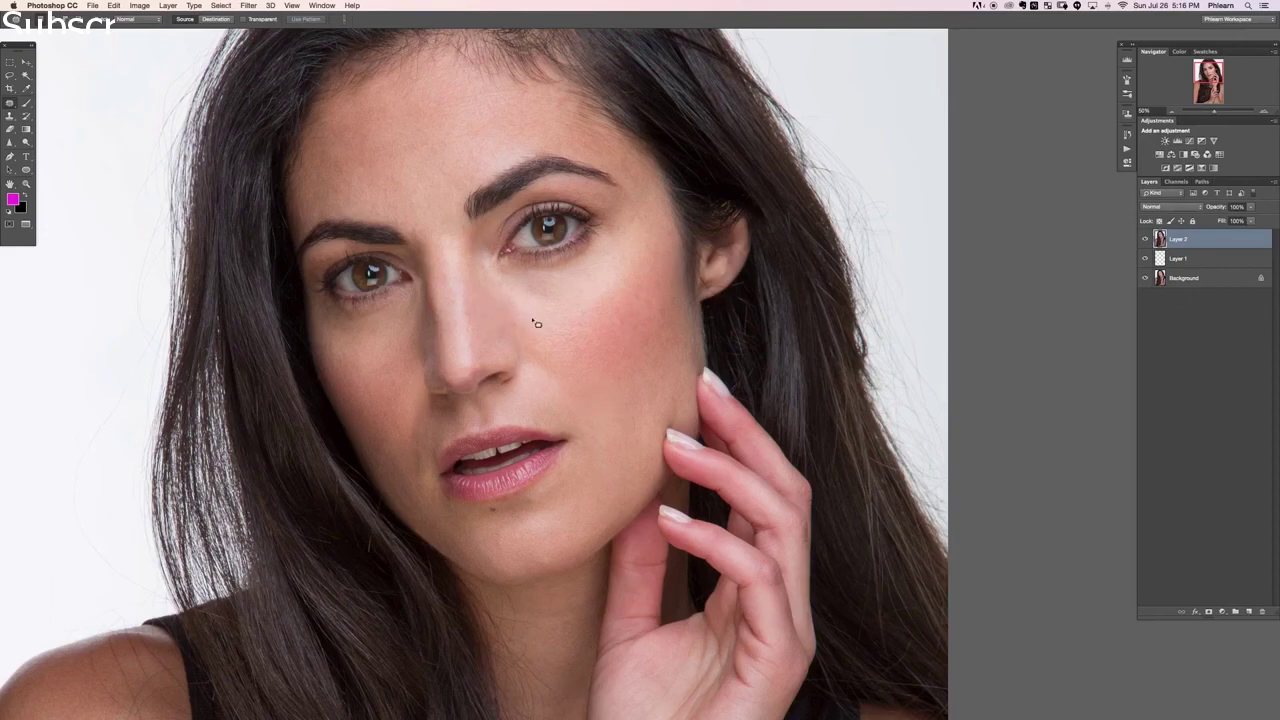
# - Patch the crease beside the image-left mouth corner with skin from above, fade it to 43% opacity and clear the selection
pyautogui.press('super+0')
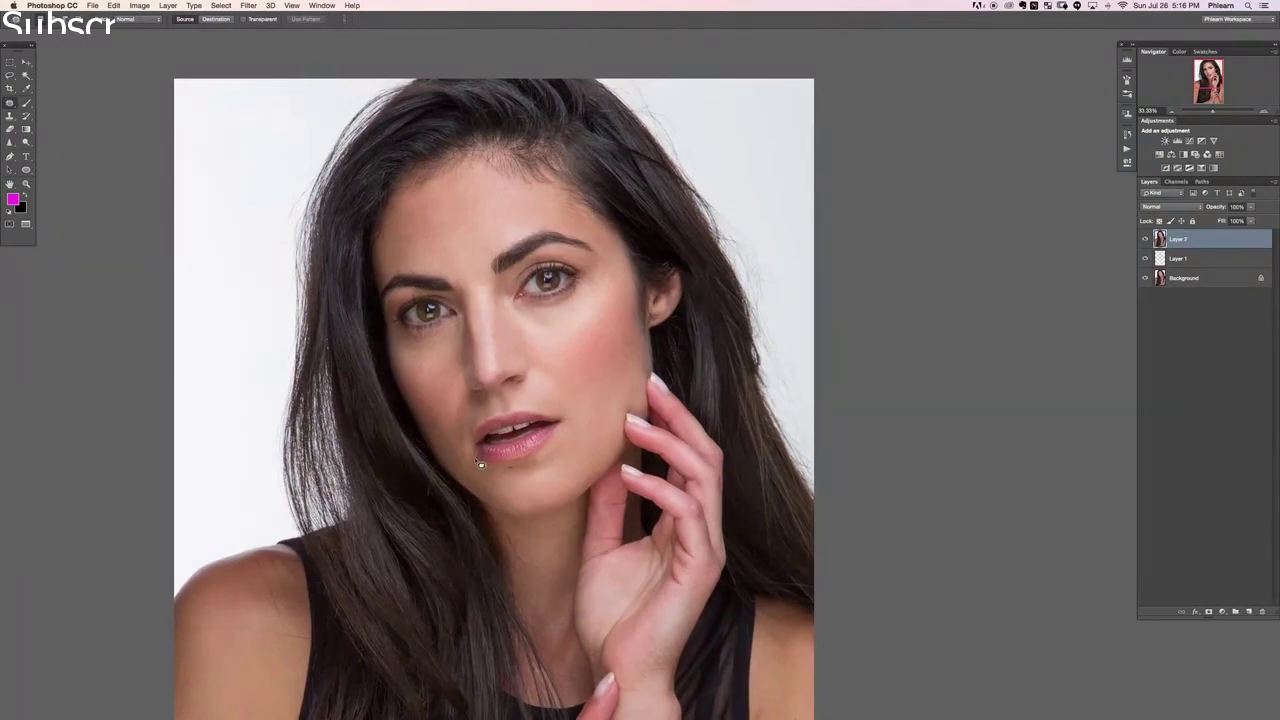
pyautogui.moveTo(465, 435)
pyautogui.mouseDown()
pyautogui.moveTo(455, 448)
pyautogui.moveTo(472, 438)
pyautogui.moveTo(455, 414)
pyautogui.mouseUp()
pyautogui.press('super+shift+f')
pyautogui.click(631, 277)
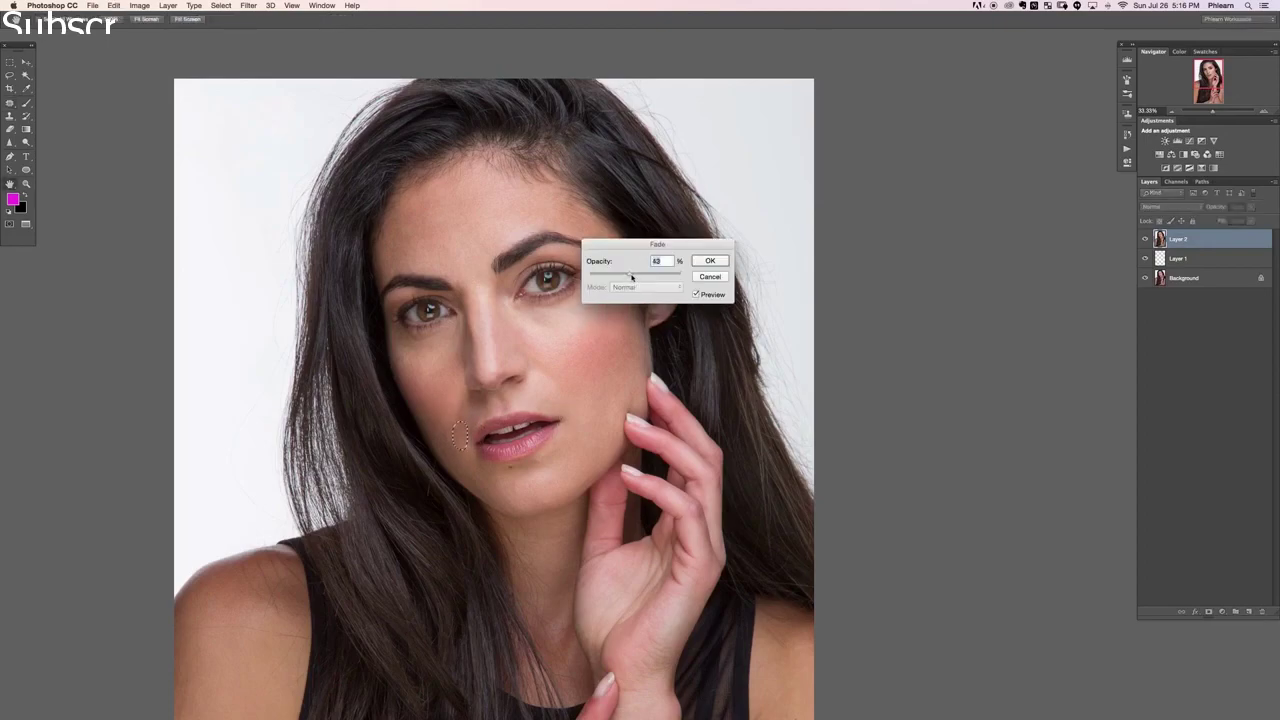
pyautogui.click(708, 261)
pyautogui.press('super+d')
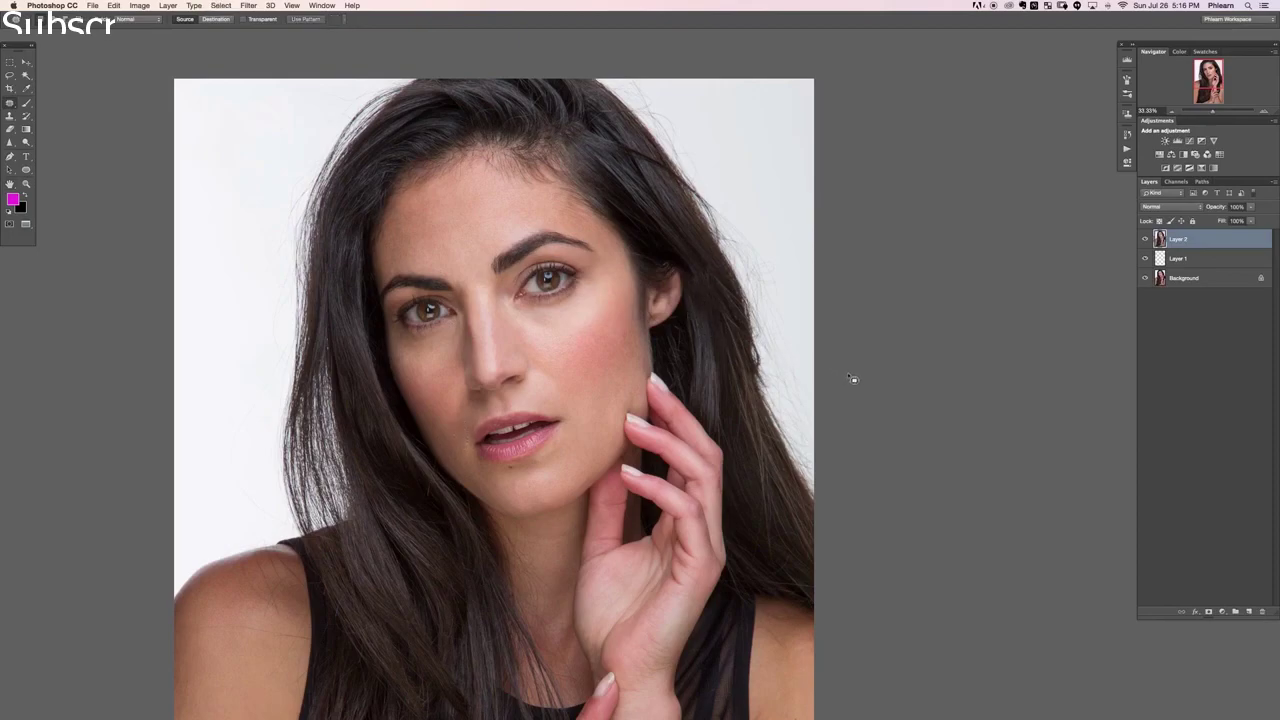
# - Hide the top patched layer to compare the portrait with its state before the patch corrections
pyautogui.click(1147, 240)
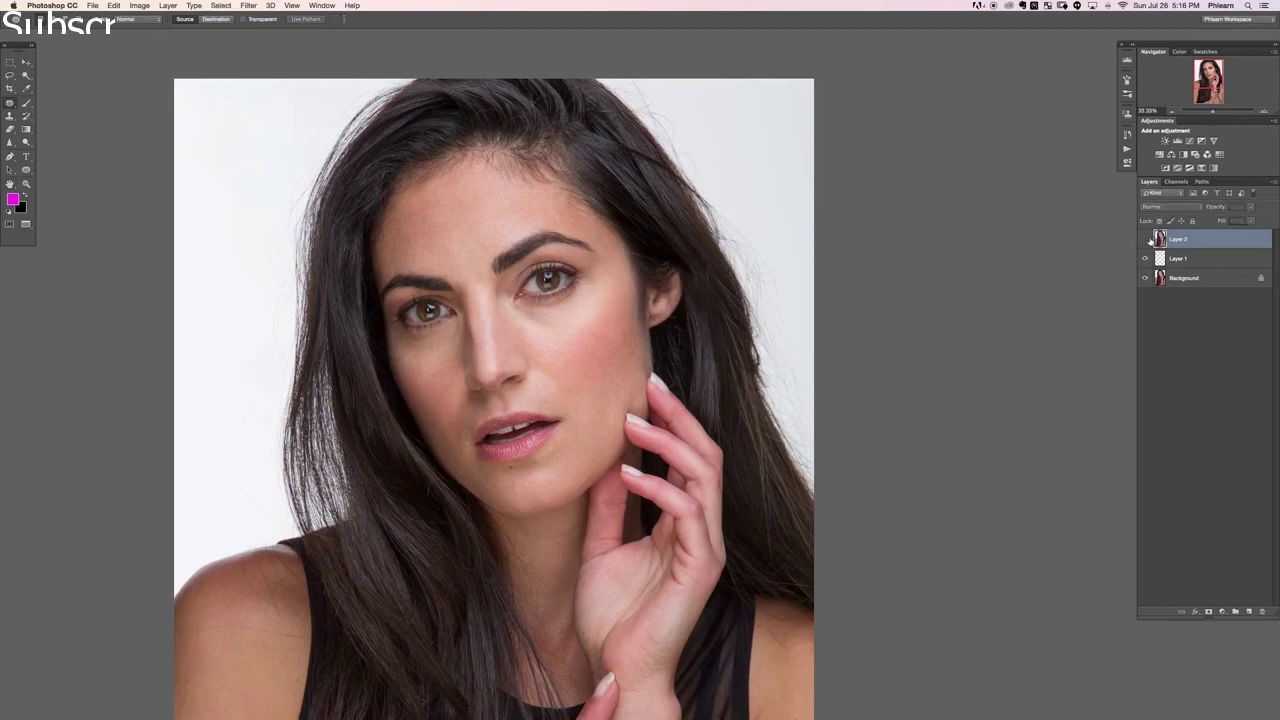